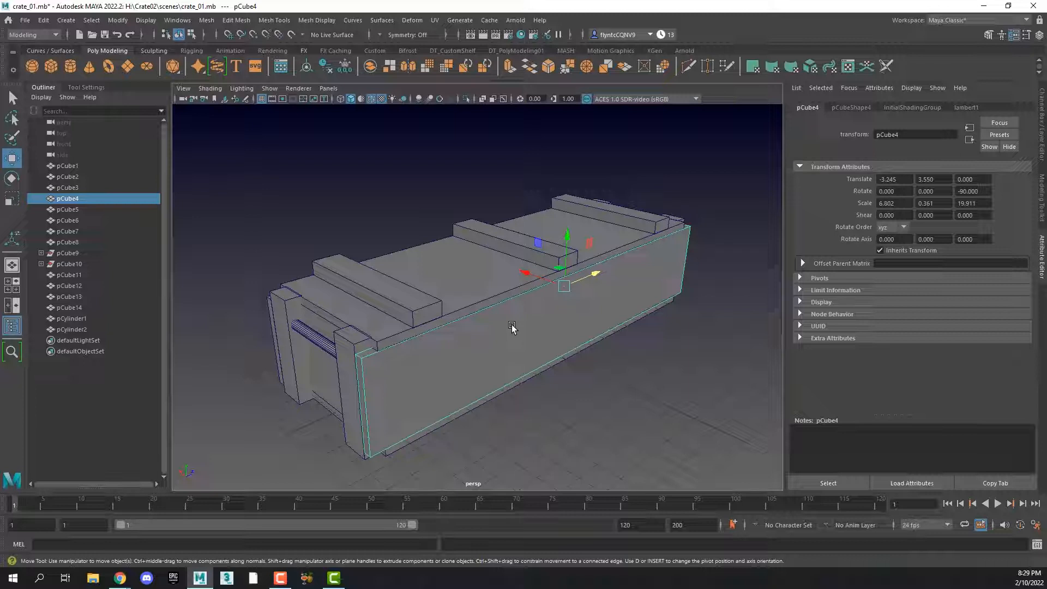
# Step: Raise the middle slat above the crate lid to a Y translation of 8.086 and inspect its underside
pyautogui.press('alt')
pyautogui.click(511, 243)
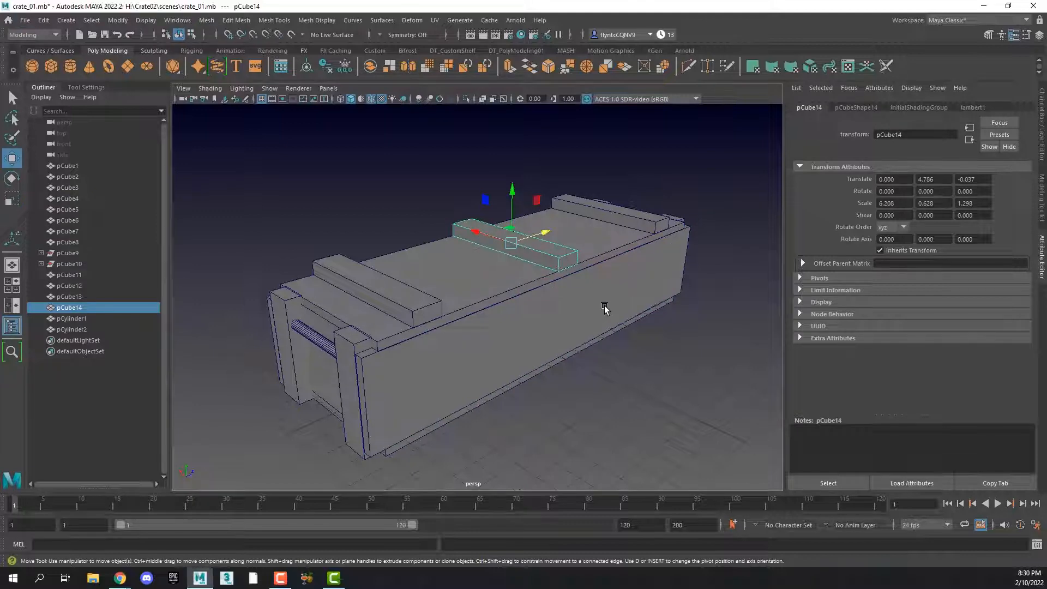
pyautogui.keyDown('alt'); pyautogui.moveTo(607, 307); pyautogui.dragTo(526, 301); pyautogui.keyUp('alt')
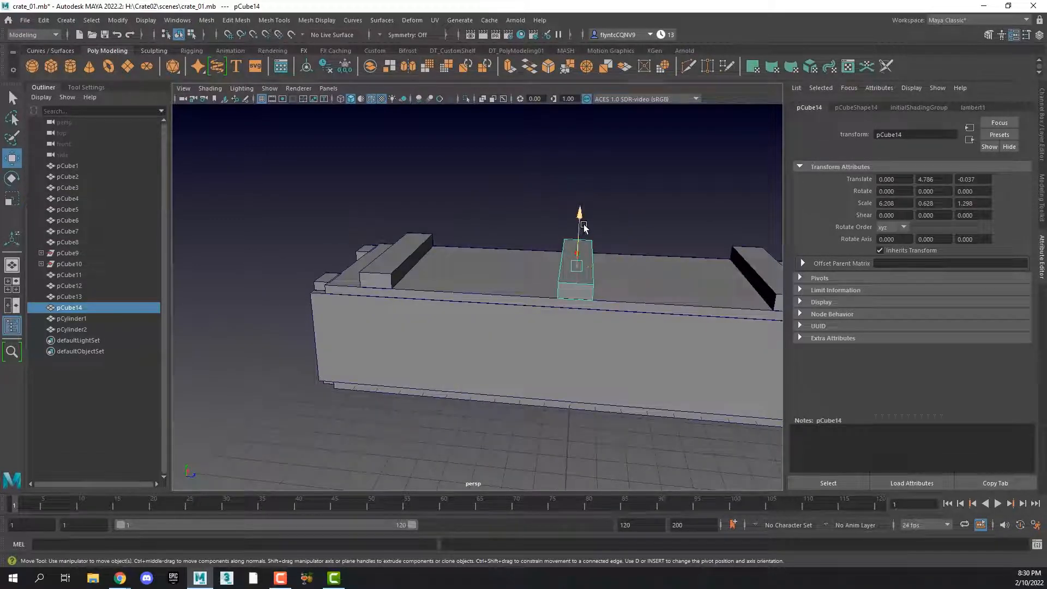
pyautogui.moveTo(577, 218)
pyautogui.mouseDown()
pyautogui.moveTo(578, 137)
pyautogui.moveTo(582, 239)
pyautogui.moveTo(596, 227)
pyautogui.mouseUp()
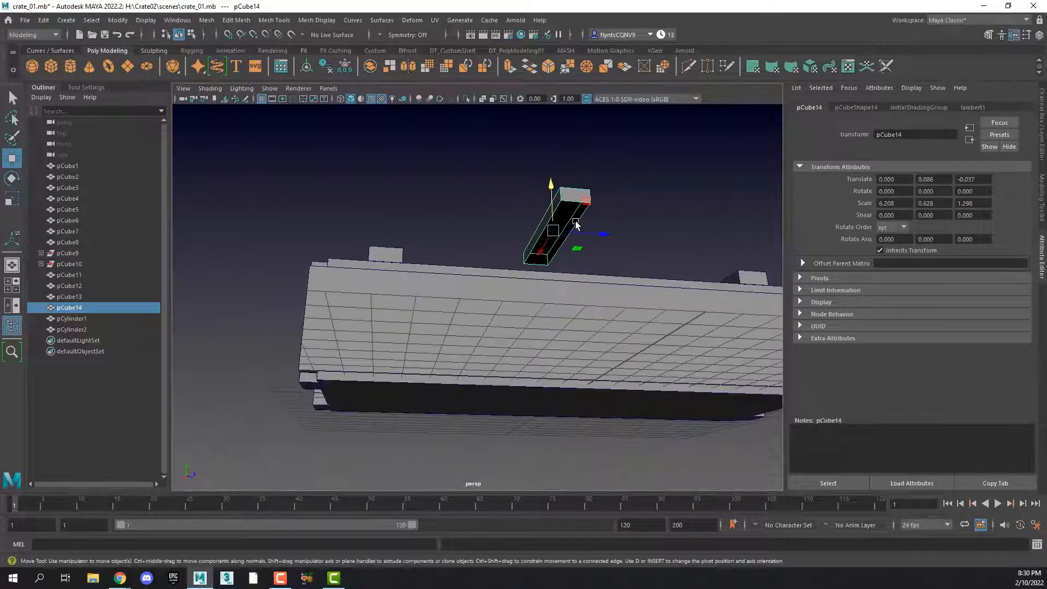
pyautogui.scroll(-3, 575, 223)
pyautogui.scroll(7, 574, 221)
pyautogui.keyDown('alt'); pyautogui.moveTo(661, 205); pyautogui.dragTo(557, 287, button='middle'); pyautogui.keyUp('alt')
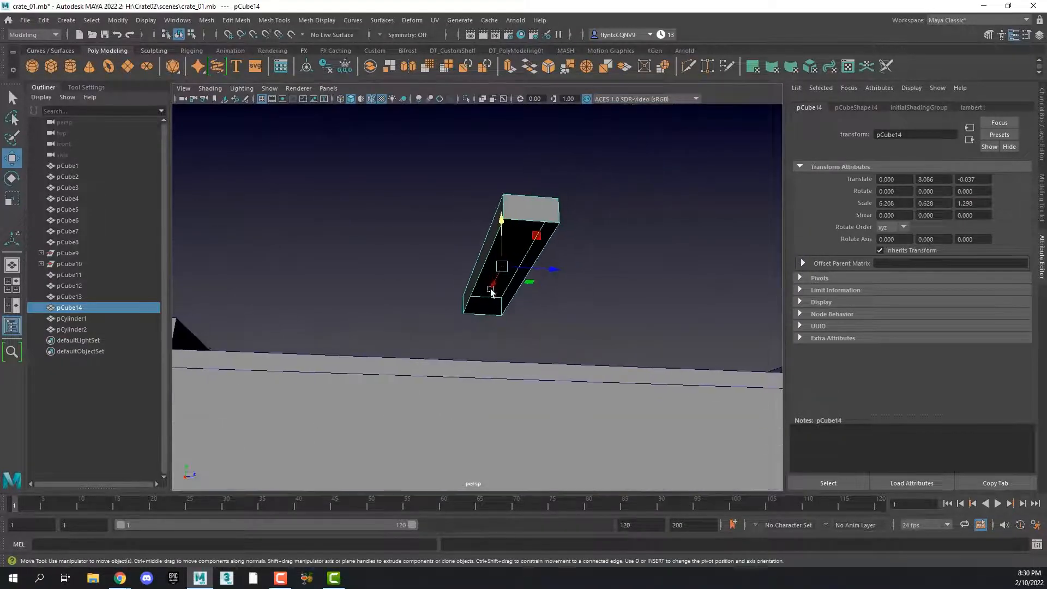
pyautogui.scroll(1, 490, 274)
pyautogui.scroll(-2, 490, 274)
# Step: Return the raised middle slat to its place on the crate lid
pyautogui.moveTo(503, 218); pyautogui.dragTo(205, 309)
pyautogui.click(328, 295)
pyautogui.moveTo(333, 320)
pyautogui.keyDown('alt'); pyautogui.mouseDown()
pyautogui.moveTo(298, 294)
pyautogui.moveTo(311, 304)
pyautogui.moveTo(343, 296)
pyautogui.moveTo(305, 322)
pyautogui.moveTo(355, 318)
pyautogui.moveTo(325, 308)
pyautogui.mouseUp(); pyautogui.keyUp('alt')
pyautogui.hotkey('ctrl', 'z')
# Step: Pull the vertical end posts away from the crate to Z -1.370, inspect behind them, and undo the move
pyautogui.click(310, 280)
pyautogui.moveTo(350, 257); pyautogui.dragTo(283, 274)
pyautogui.hotkey('ctrl', 'z')
pyautogui.keyDown('alt'); pyautogui.moveTo(355, 311); pyautogui.dragTo(285, 320); pyautogui.keyUp('alt')
pyautogui.click(432, 296)
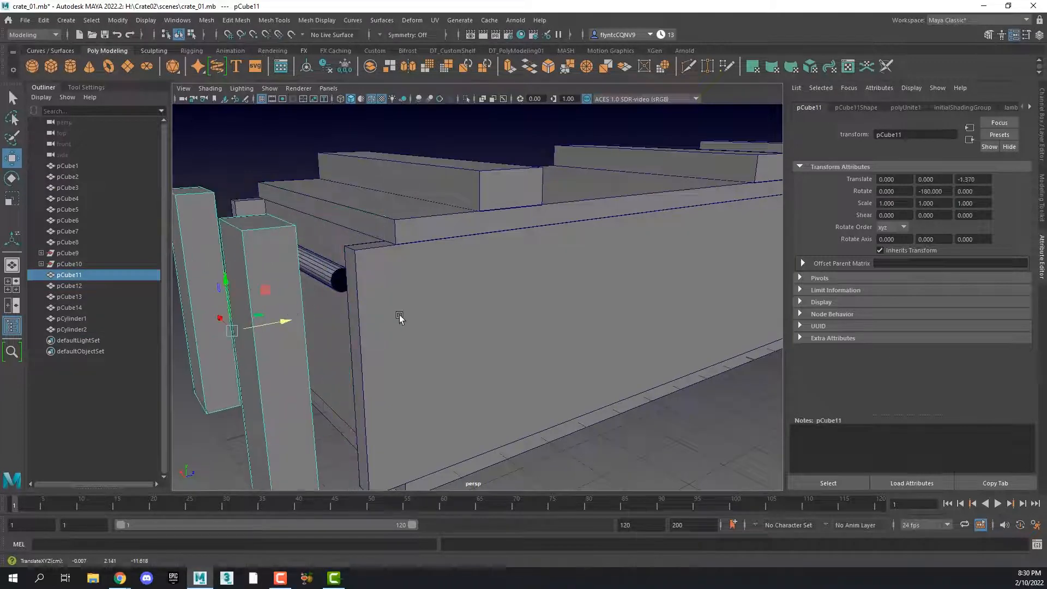
pyautogui.keyDown('alt'); pyautogui.moveTo(400, 314); pyautogui.dragTo(329, 343); pyautogui.keyUp('alt')
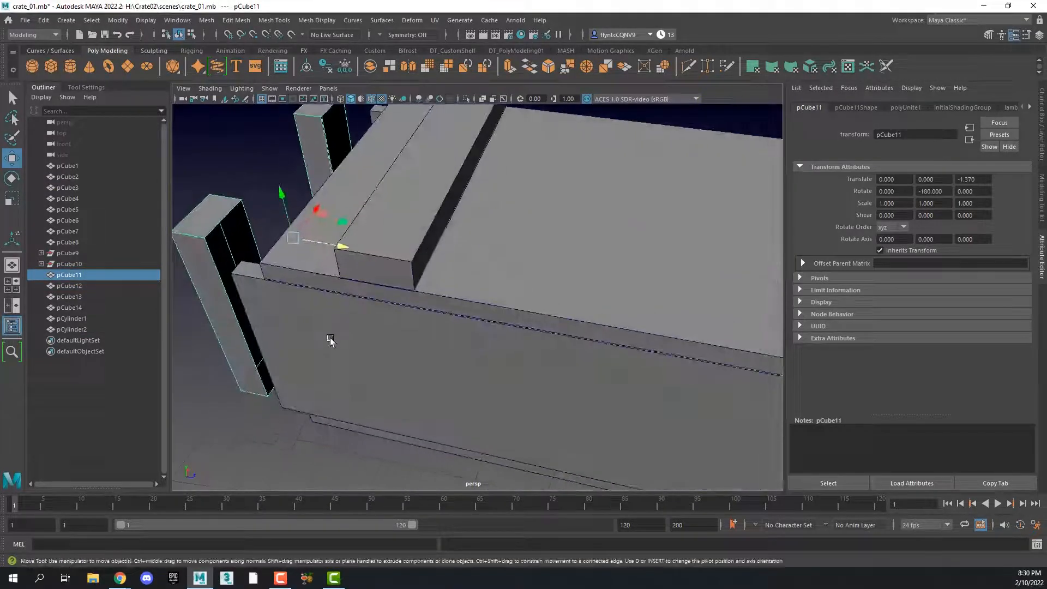
pyautogui.hotkey('ctrl', 'z')
pyautogui.keyDown('alt'); pyautogui.moveTo(395, 340); pyautogui.dragTo(451, 316); pyautogui.keyUp('alt')
pyautogui.scroll(-5, 424, 317)
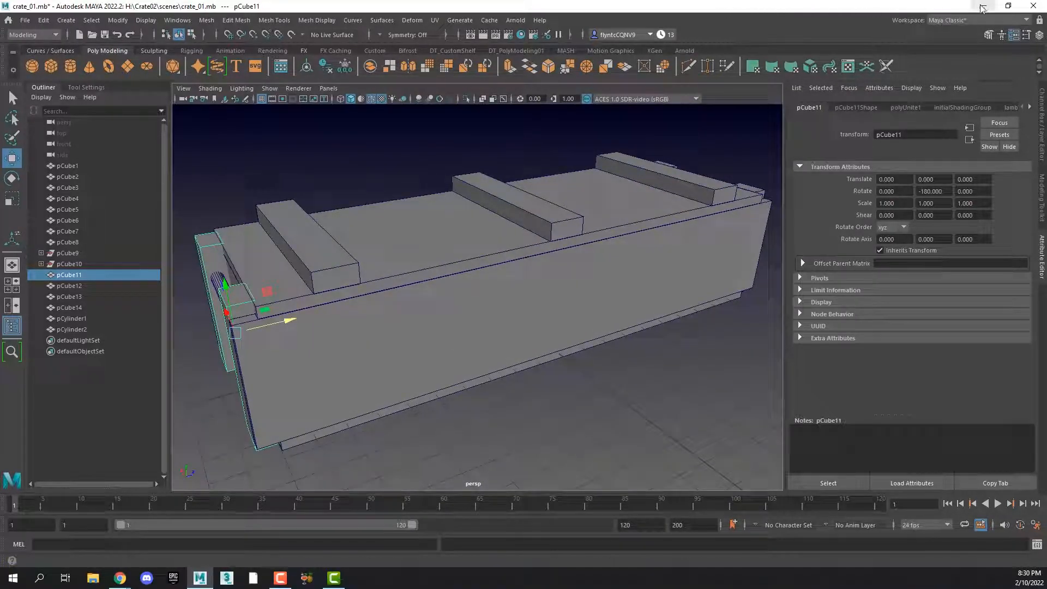
# Step: Switch to the UV Editing workspace and inspect the UV layouts of the crate lid and an end slat
pyautogui.click(1027, 22)
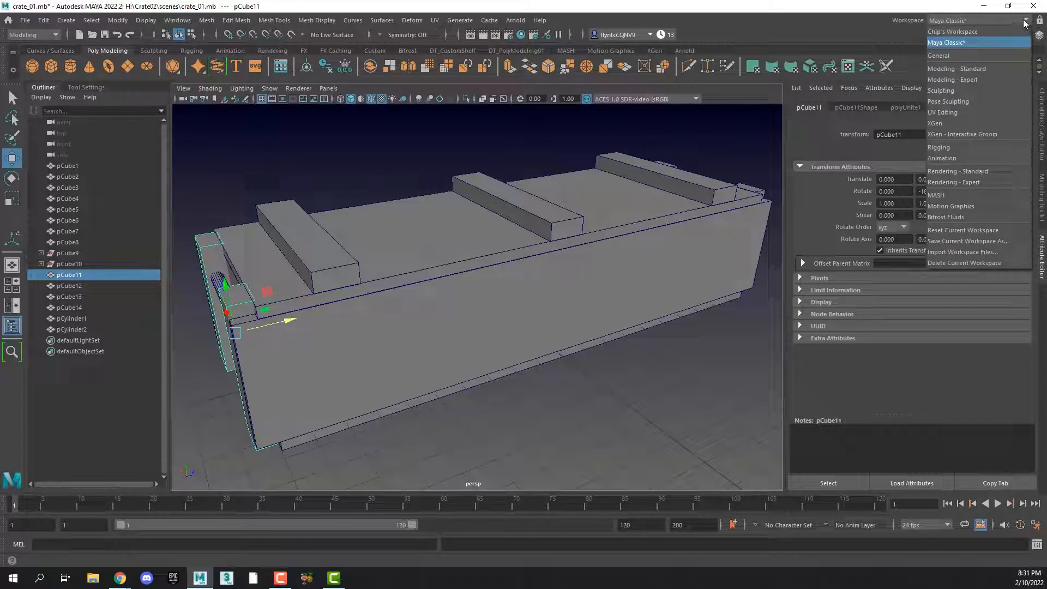
pyautogui.click(985, 111)
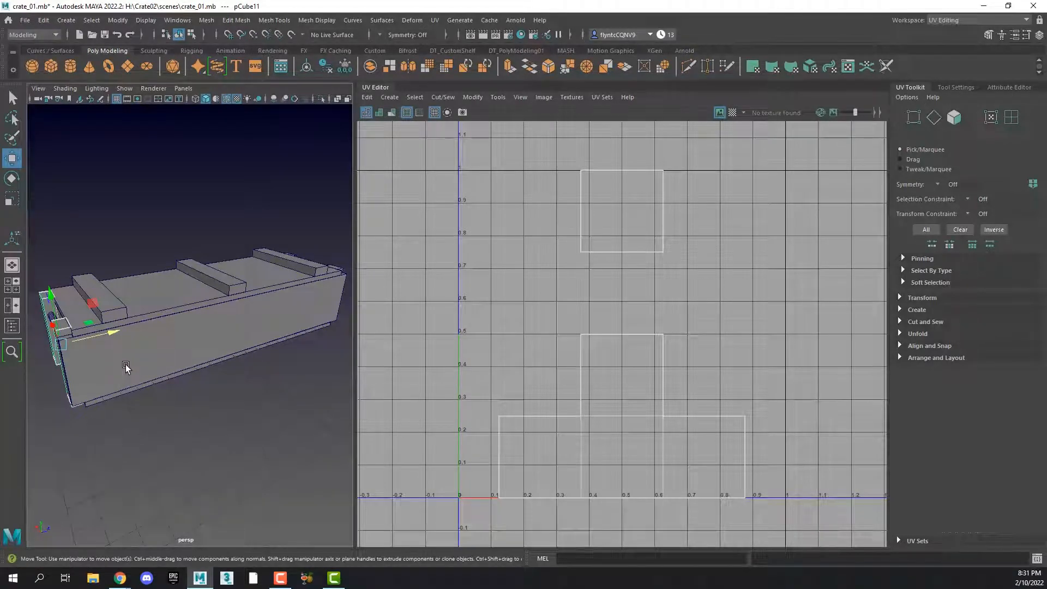
pyautogui.click(162, 295)
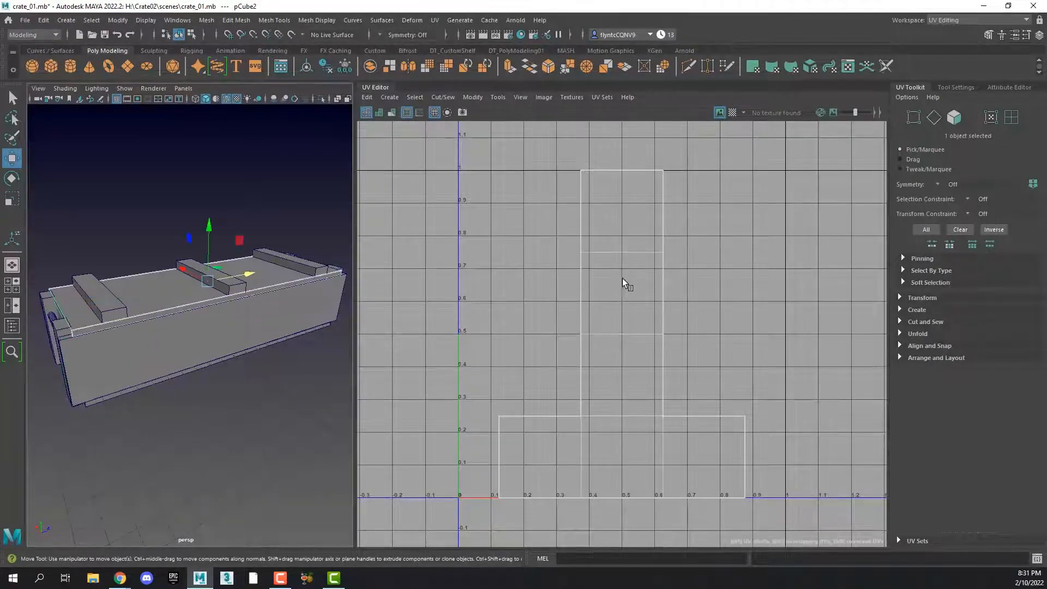
pyautogui.click(227, 286)
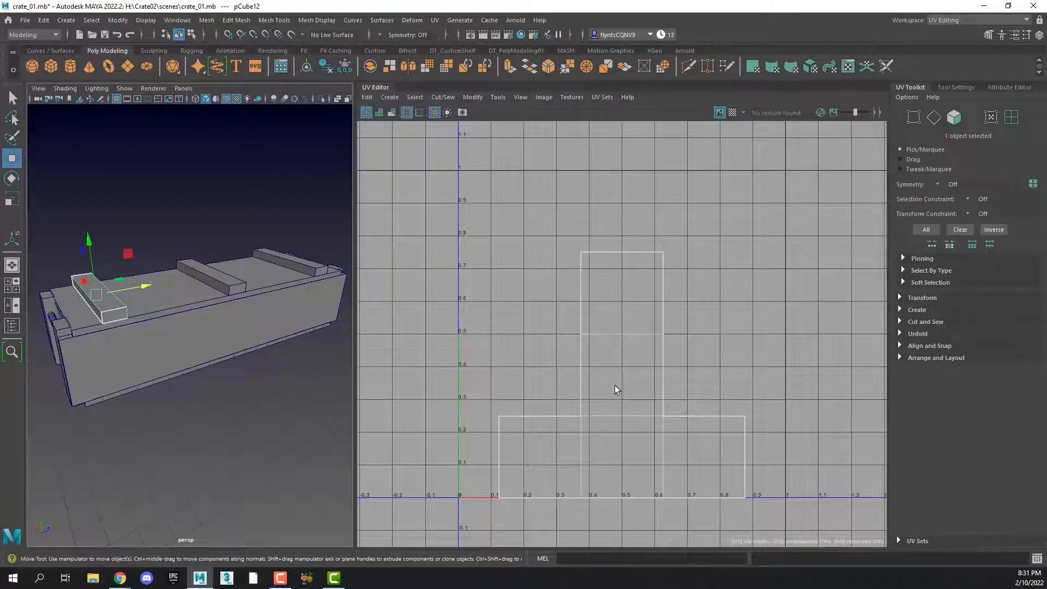
pyautogui.scroll(4, 598, 389)
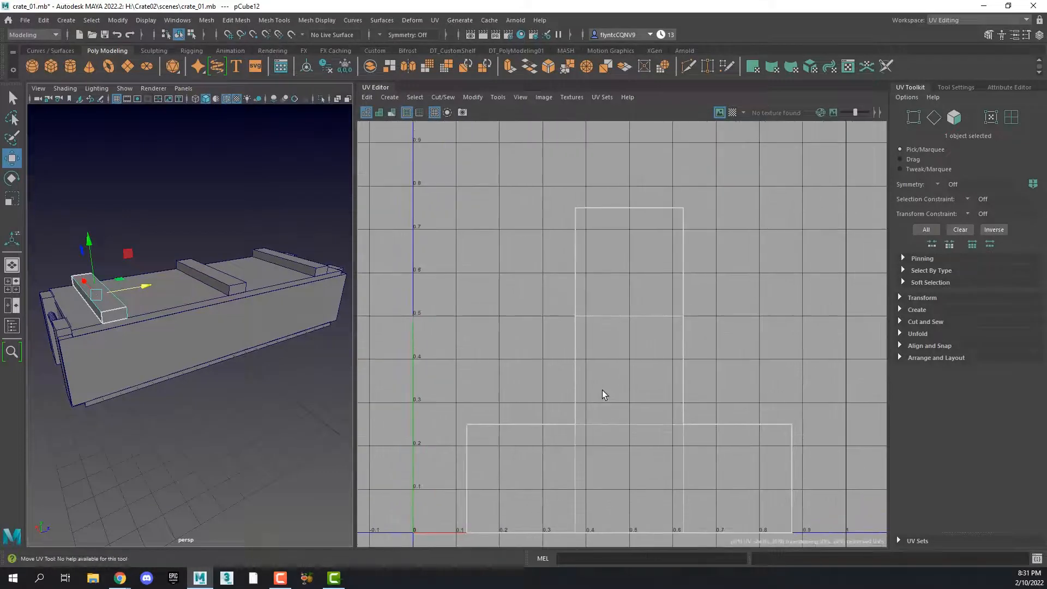
pyautogui.keyDown('alt'); pyautogui.moveTo(618, 385); pyautogui.dragTo(633, 348, button='middle'); pyautogui.keyUp('alt')
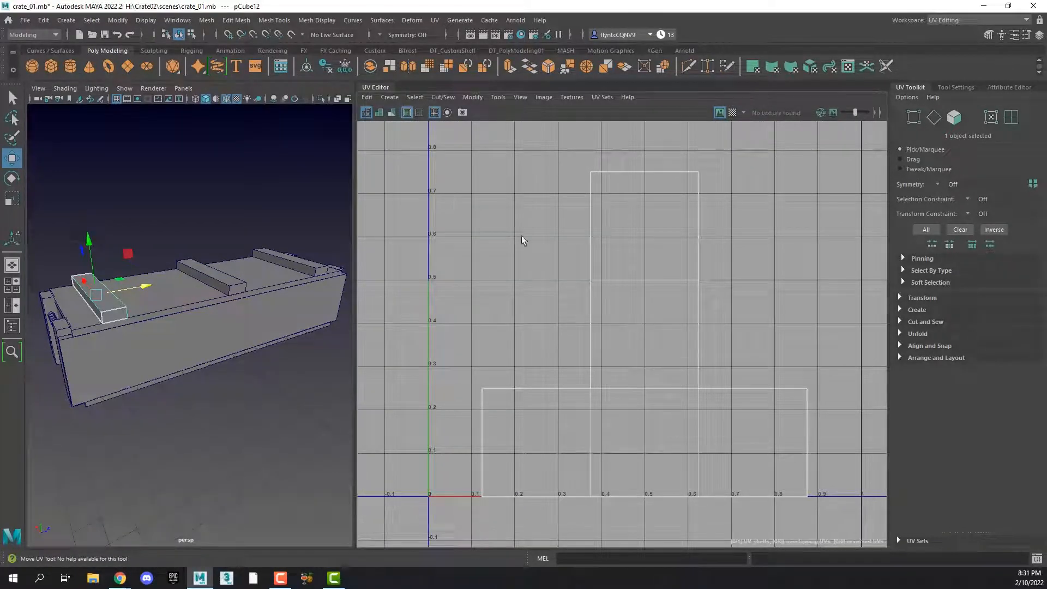
# Step: Isolate the crate's flat lid panel by hiding all unselected objects
pyautogui.click(179, 301)
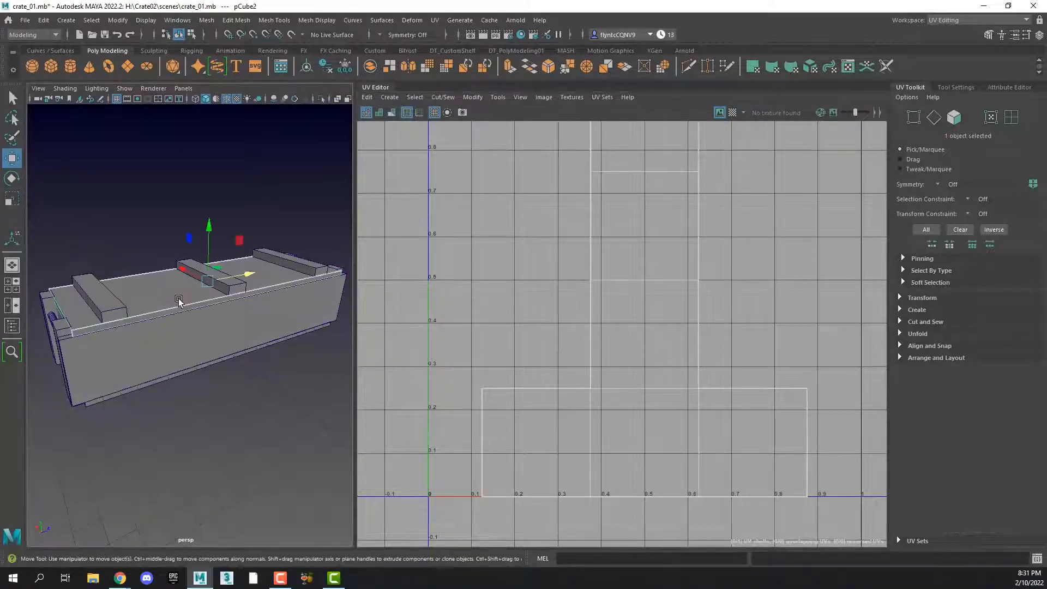
pyautogui.keyDown('alt'); pyautogui.moveTo(203, 313); pyautogui.dragTo(243, 293); pyautogui.keyUp('alt')
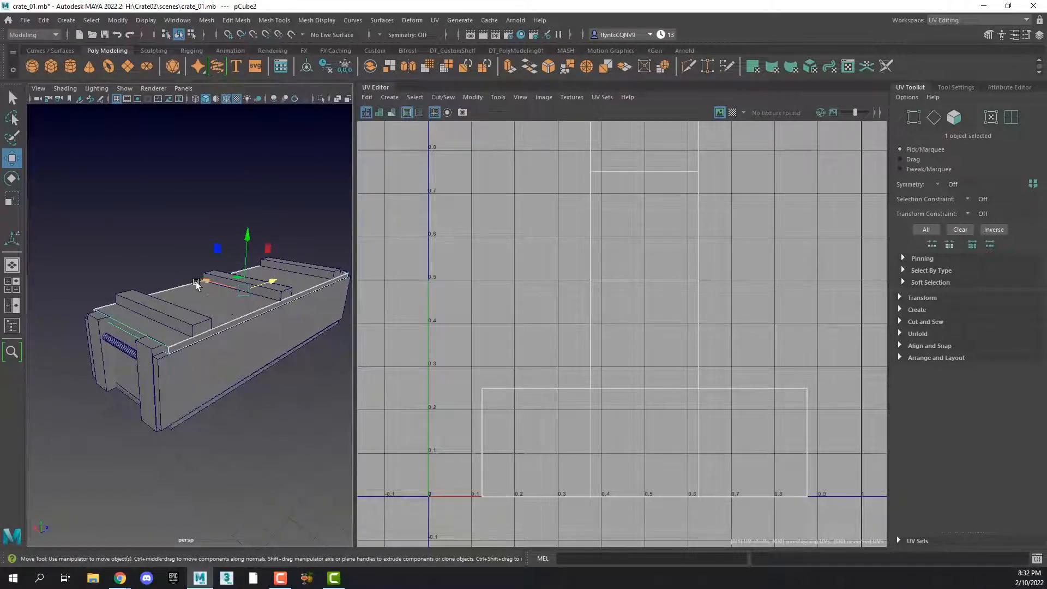
pyautogui.click(146, 21)
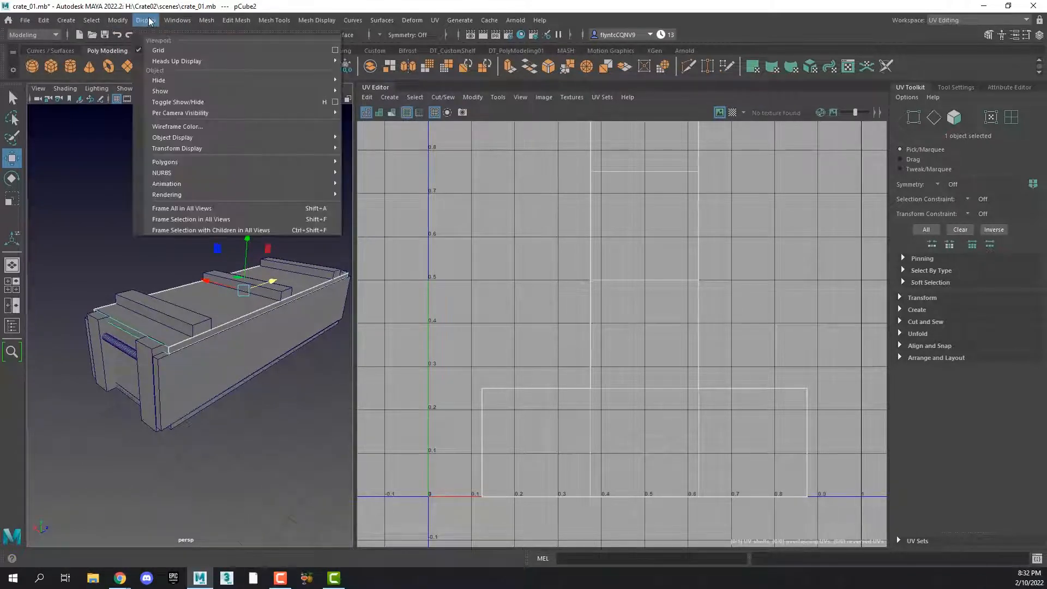
pyautogui.moveTo(176, 82)
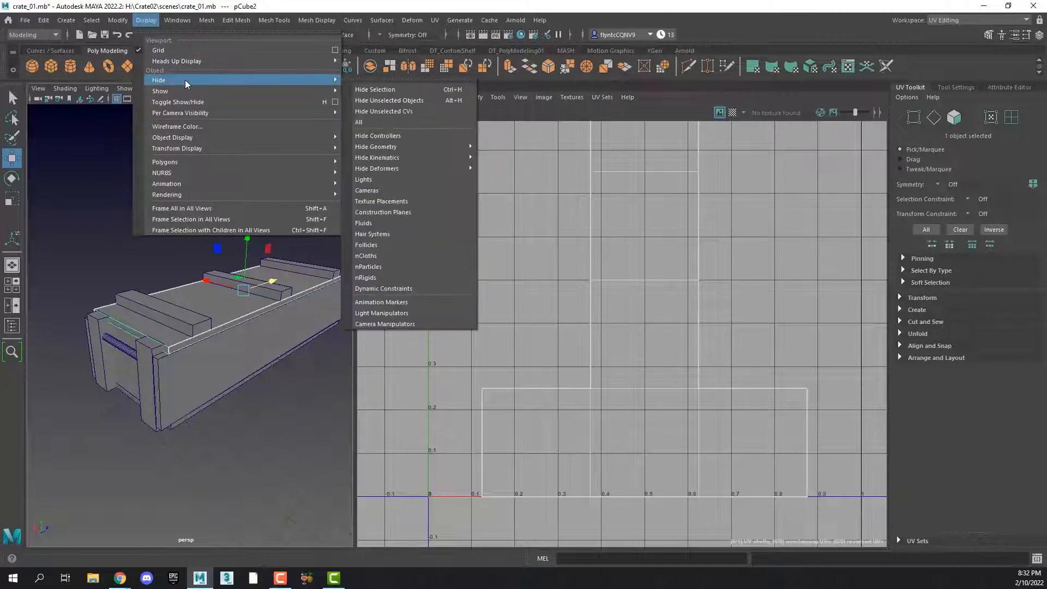
pyautogui.click(419, 103)
pyautogui.keyDown('alt'); pyautogui.moveTo(246, 369); pyautogui.dragTo(238, 325); pyautogui.keyUp('alt')
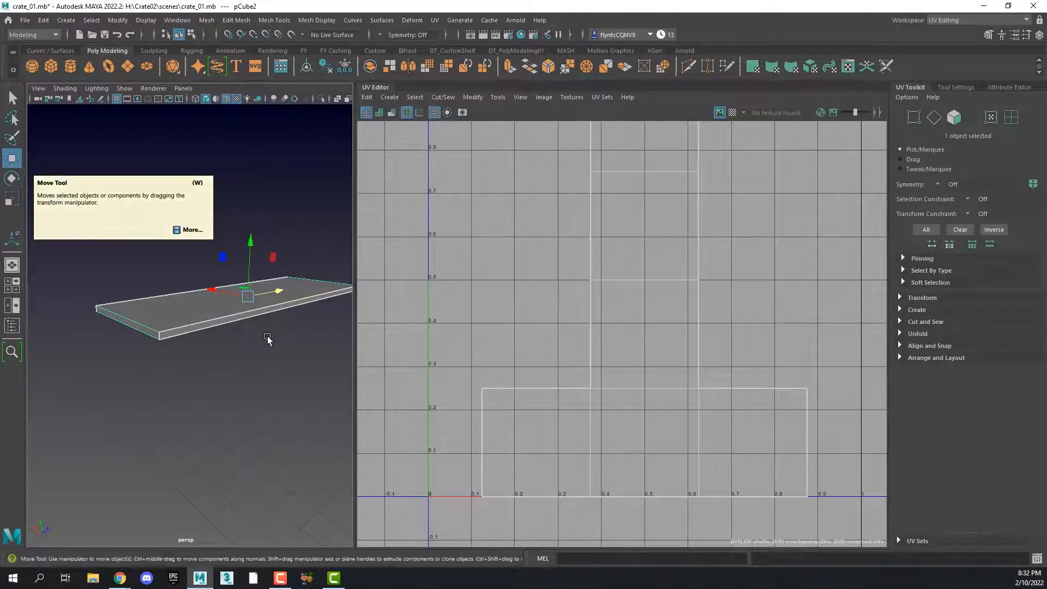
pyautogui.keyDown('alt'); pyautogui.moveTo(256, 326); pyautogui.dragTo(246, 314); pyautogui.keyUp('alt')
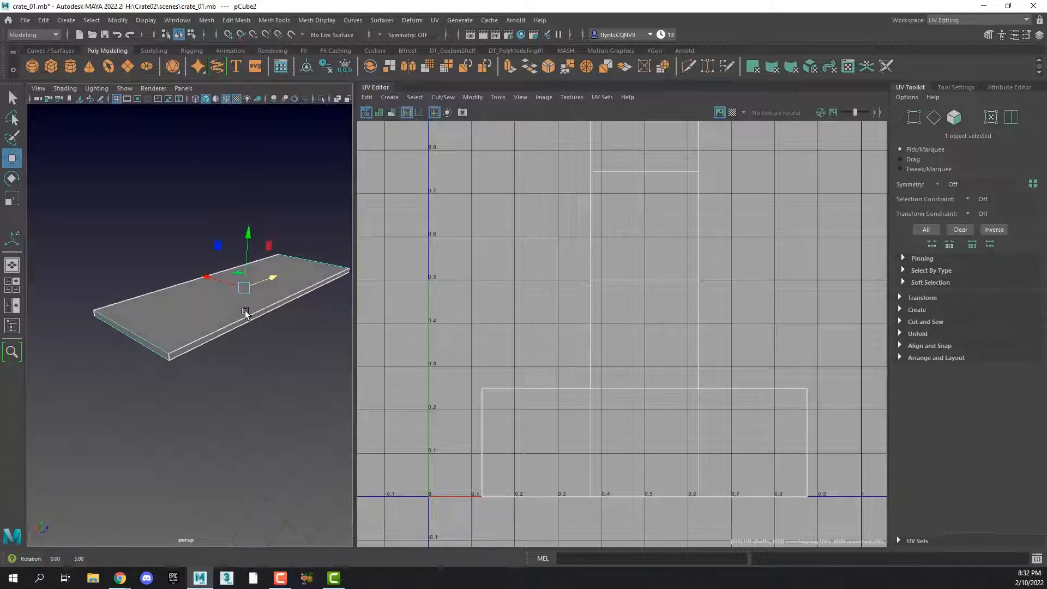
# Step: Select the large top and bottom faces of the lid panel in face mode
pyautogui.rightClick(190, 306)
pyautogui.click(191, 308)
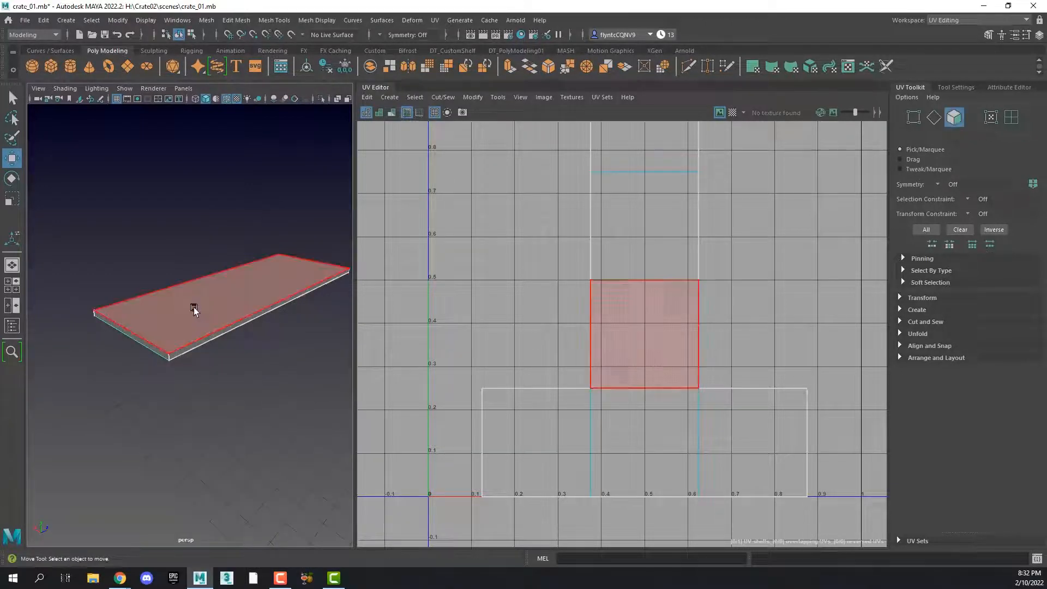
pyautogui.click(211, 309)
pyautogui.keyDown('alt'); pyautogui.moveTo(265, 314); pyautogui.dragTo(236, 320); pyautogui.keyUp('alt')
pyautogui.keyDown('shift'); pyautogui.click(225, 323); pyautogui.keyUp('shift')
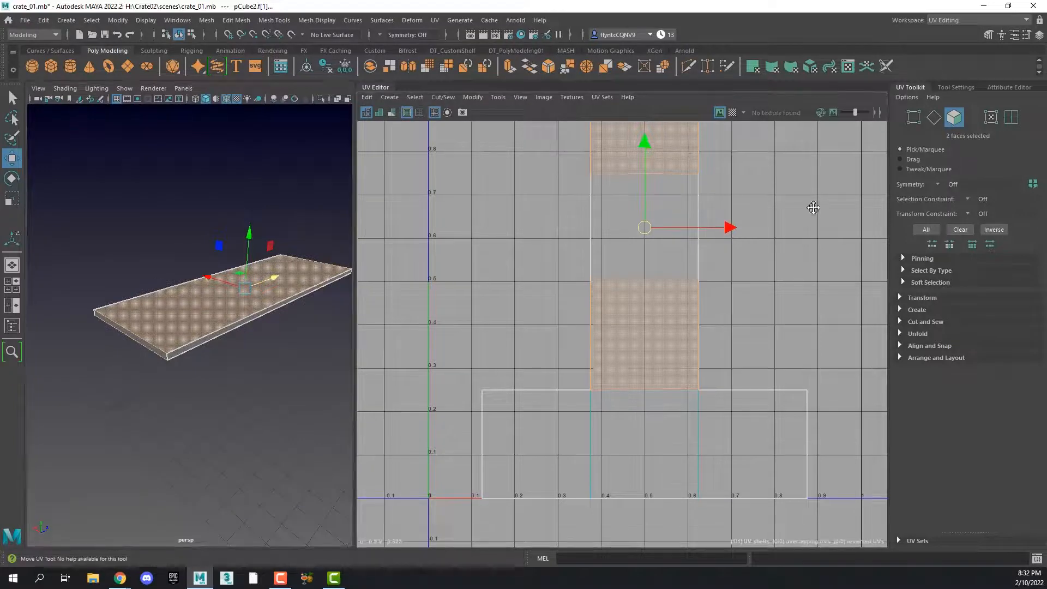
# Step: Apply a planar UV projection to the two selected lid faces from the Y axis, fitted to the bounding box
pyautogui.keyDown('alt'); pyautogui.moveTo(812, 205); pyautogui.dragTo(729, 276, button='middle'); pyautogui.keyUp('alt')
pyautogui.scroll(-3, 784, 278)
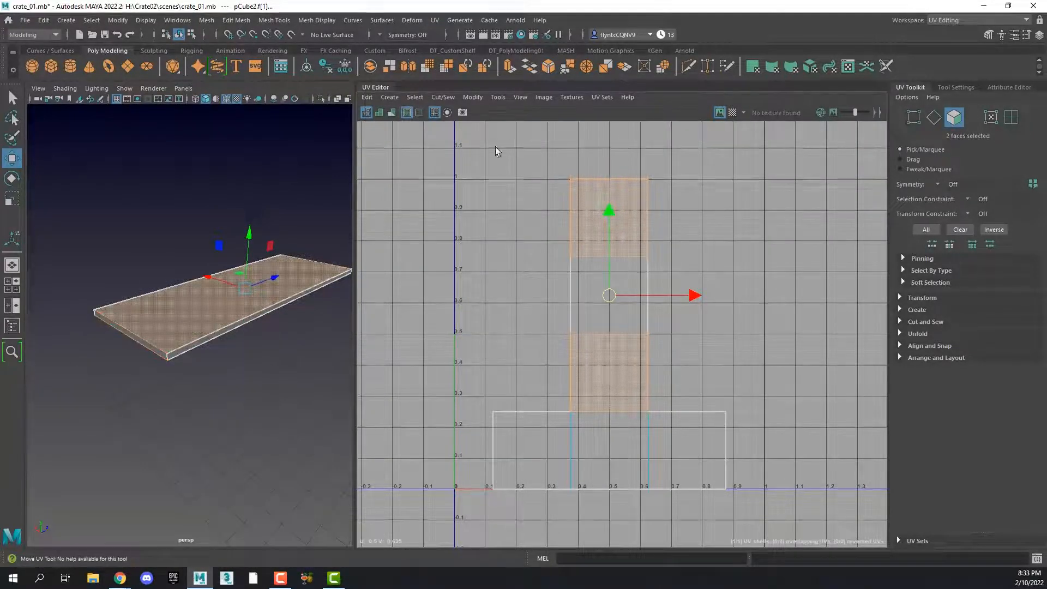
pyautogui.click(434, 20)
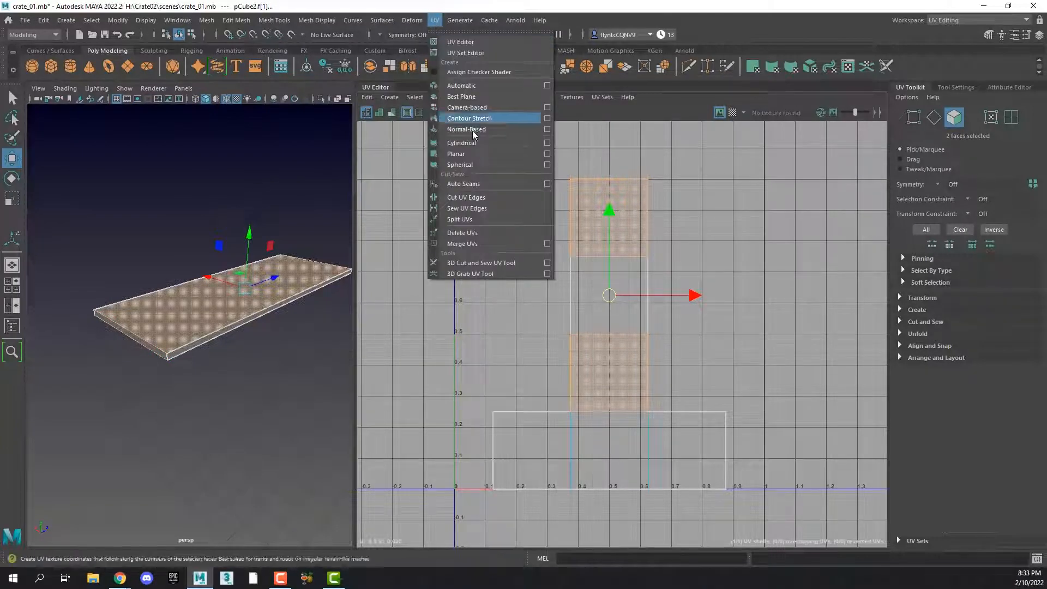
pyautogui.click(548, 154)
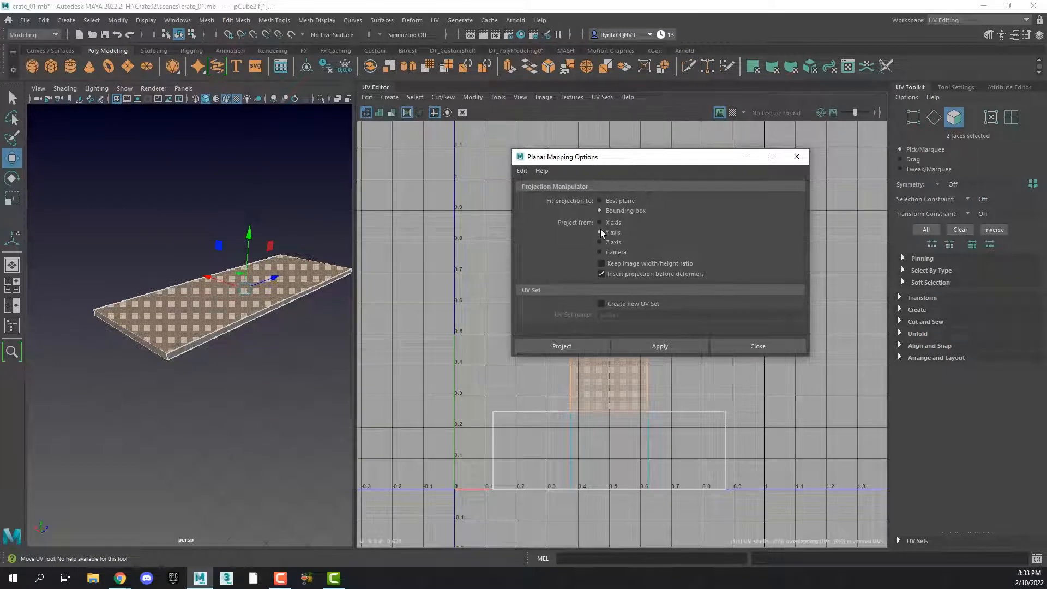
pyautogui.click(574, 345)
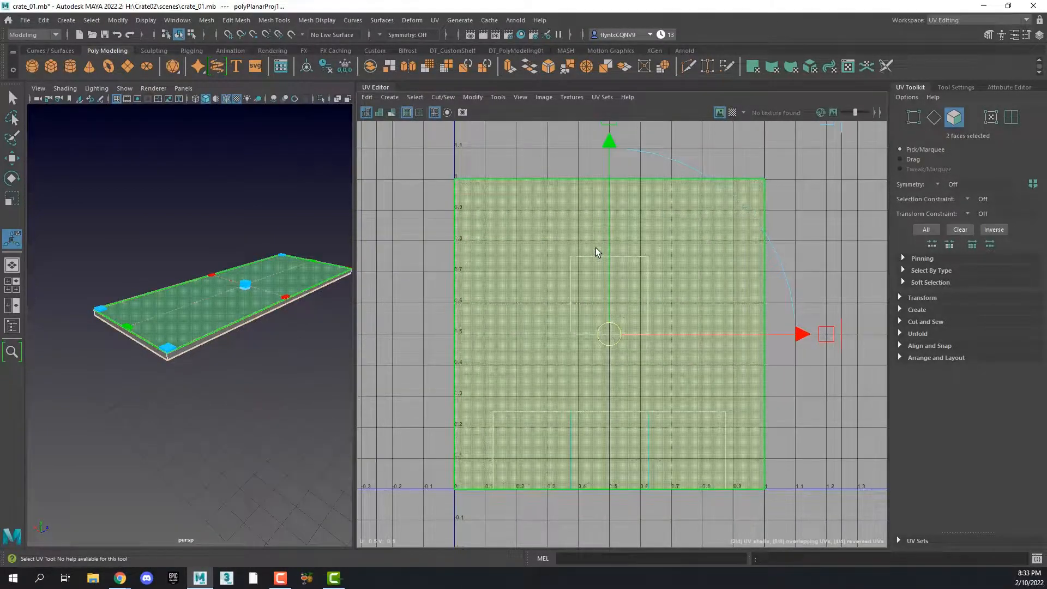
# Step: Display the checker map on the lid and examine its squares for texture stretching
pyautogui.keyDown('alt'); pyautogui.moveTo(650, 251); pyautogui.dragTo(655, 256, button='middle'); pyautogui.keyUp('alt')
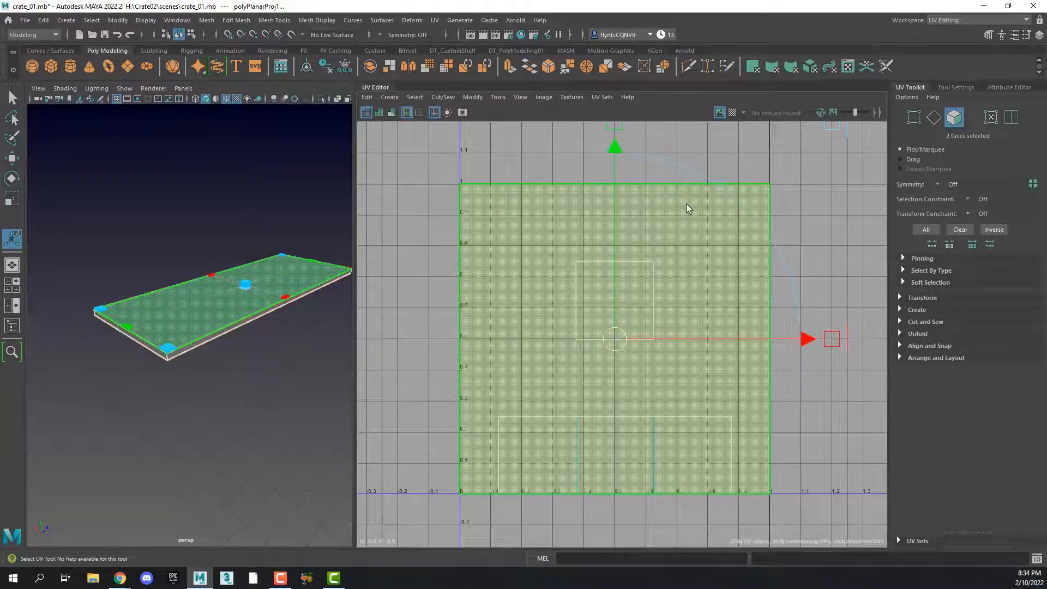
pyautogui.click(733, 112)
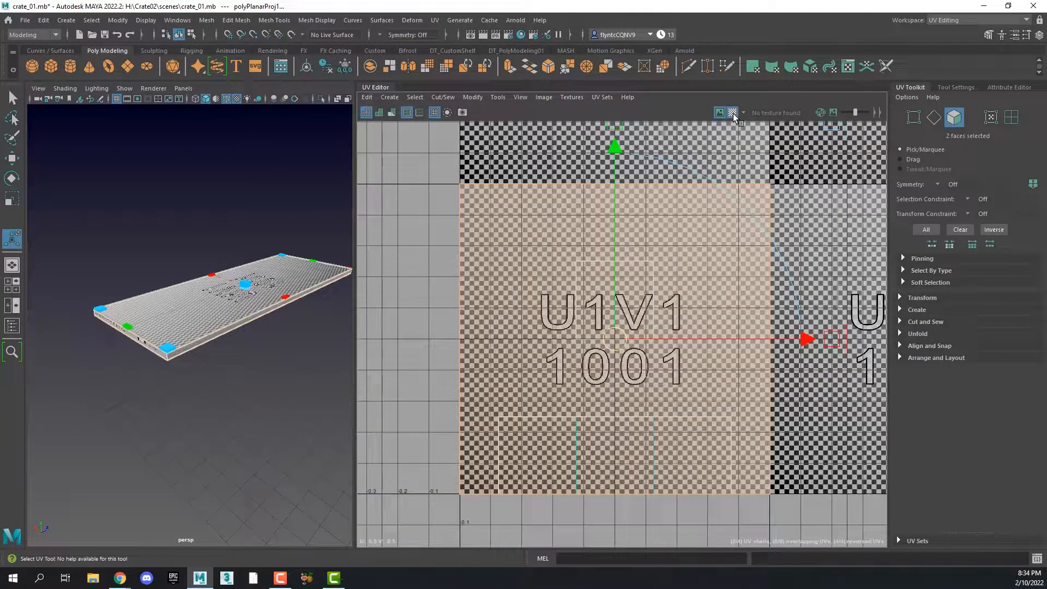
pyautogui.scroll(-3, 202, 326)
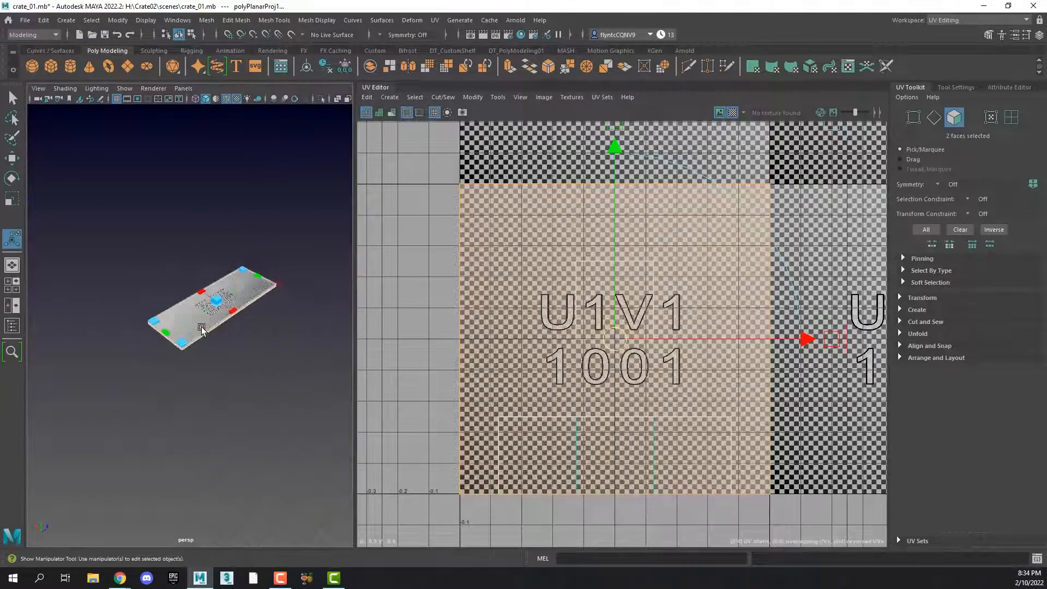
pyautogui.scroll(8, 202, 326)
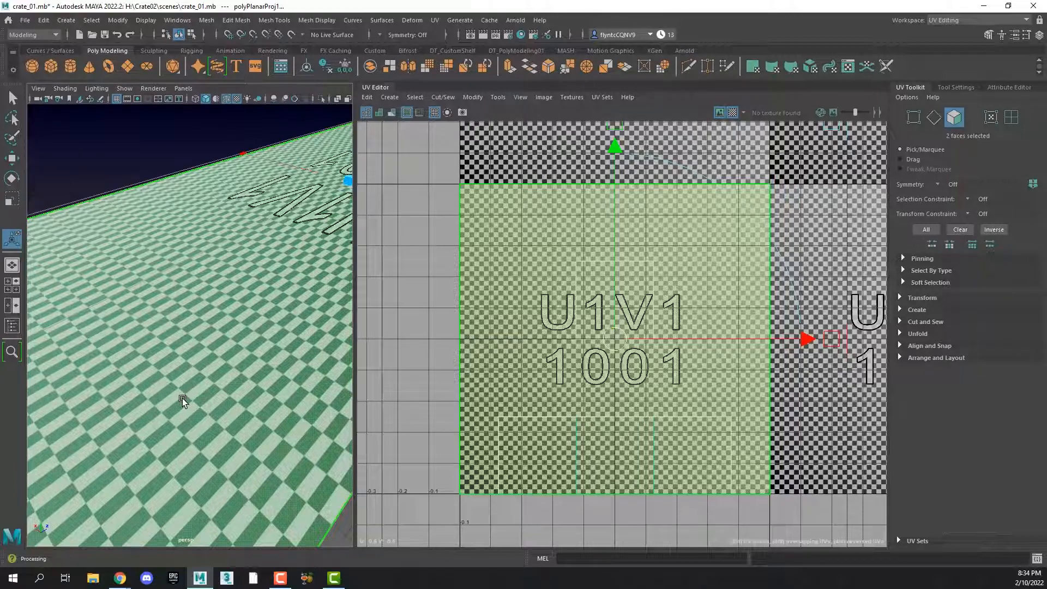
# Step: Narrow the lid's UV shell horizontally until the checks look square, and scale it uniformly to about 0.18 by 0.42
pyautogui.click(12, 199)
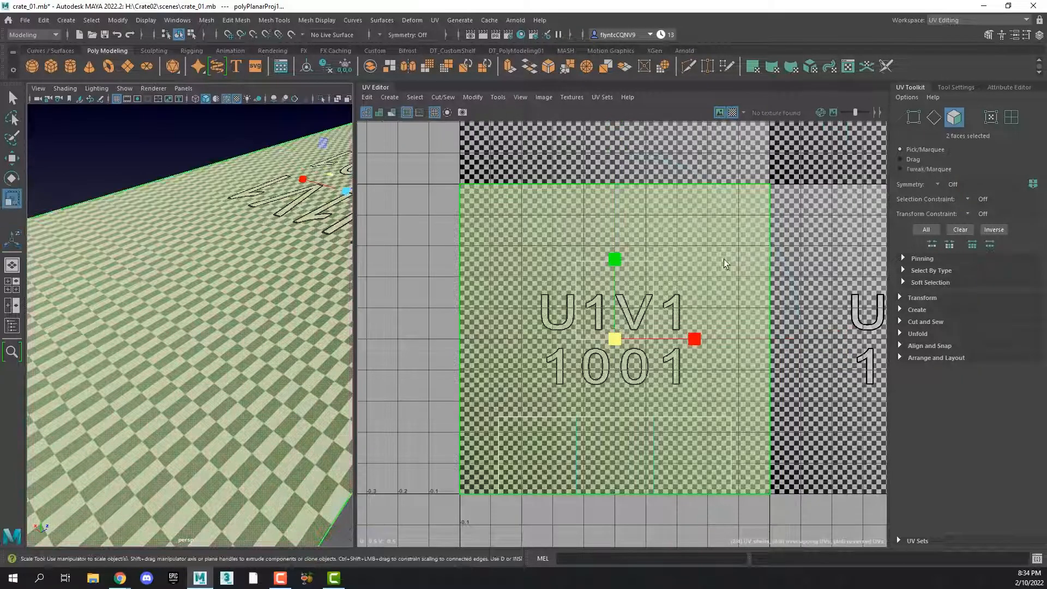
pyautogui.moveTo(698, 337); pyautogui.dragTo(652, 339)
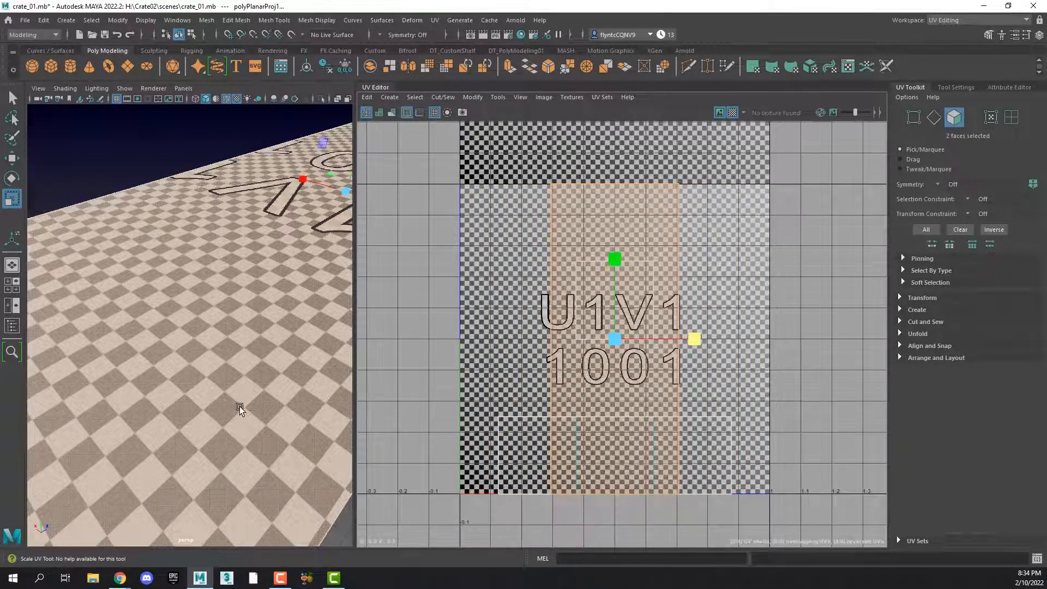
pyautogui.press('f')
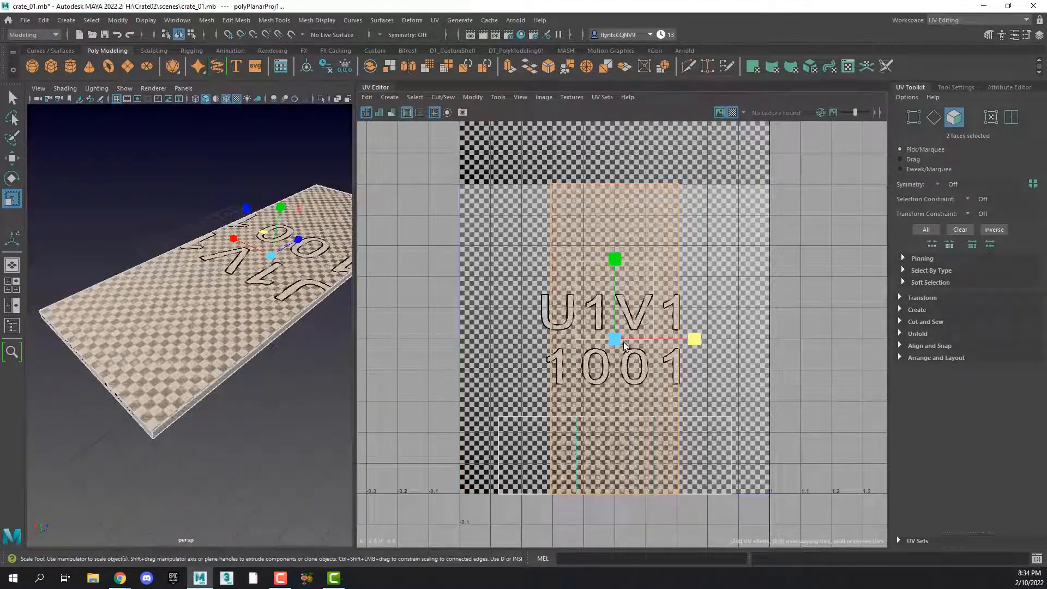
pyautogui.moveTo(616, 341); pyautogui.dragTo(571, 362)
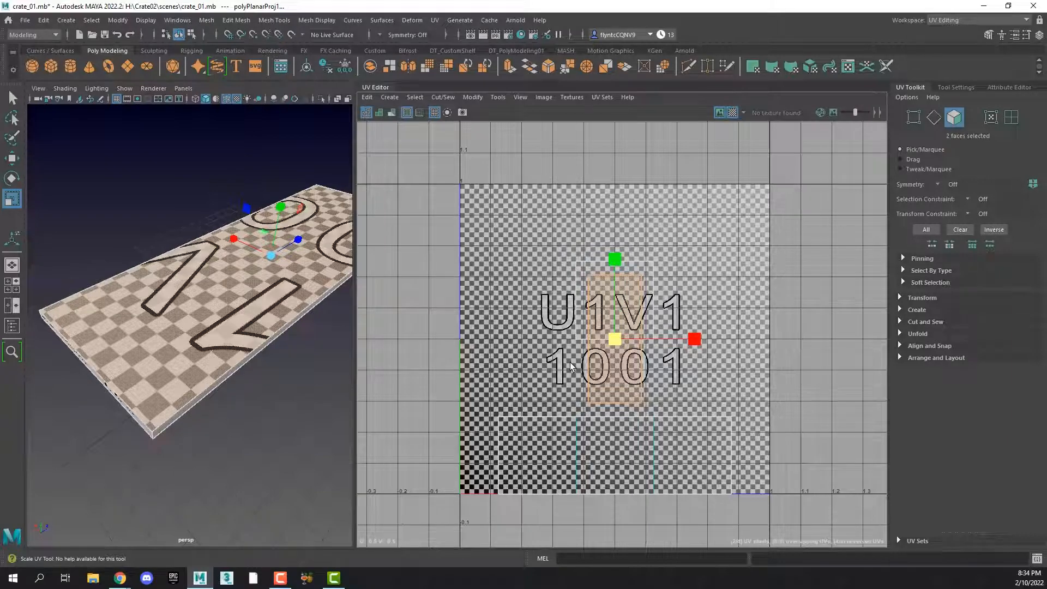
# Step: Move the scaled lid shell horizontally out of the 0–1 UV tile, centred at about U -0.24
pyautogui.press('w')
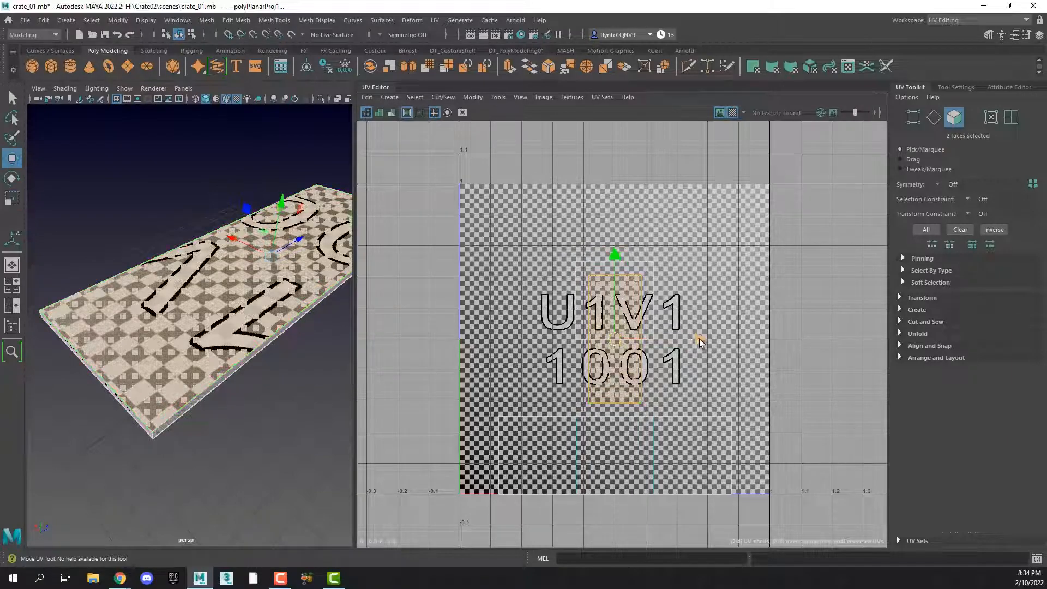
pyautogui.moveTo(699, 339); pyautogui.dragTo(476, 360)
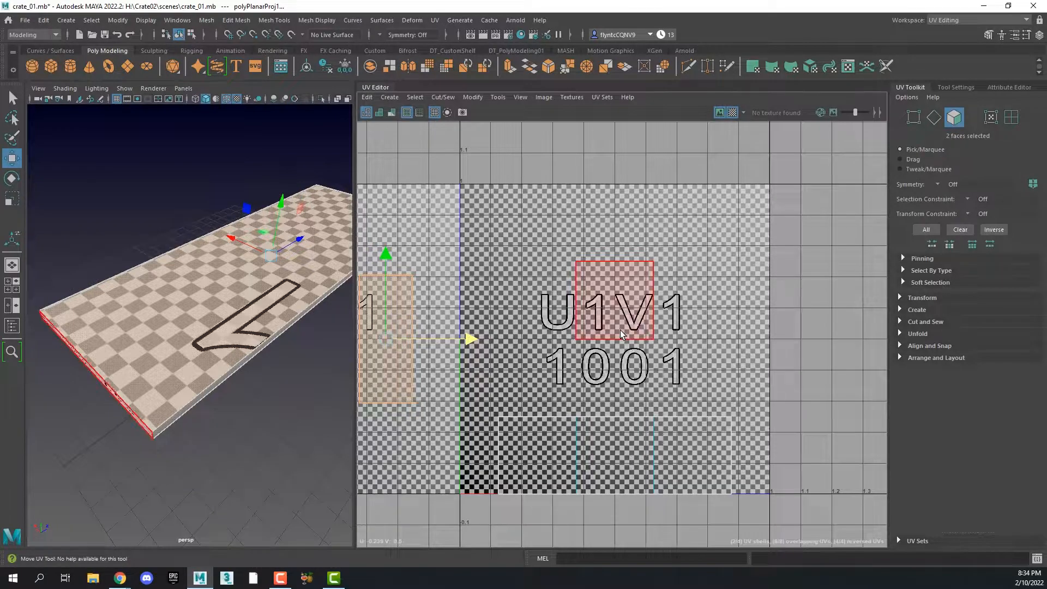
# Step: Hide the checker map and apply a planar UV projection from the Z axis to the lid's two short end faces, fitted to the bounding box
pyautogui.click(732, 113)
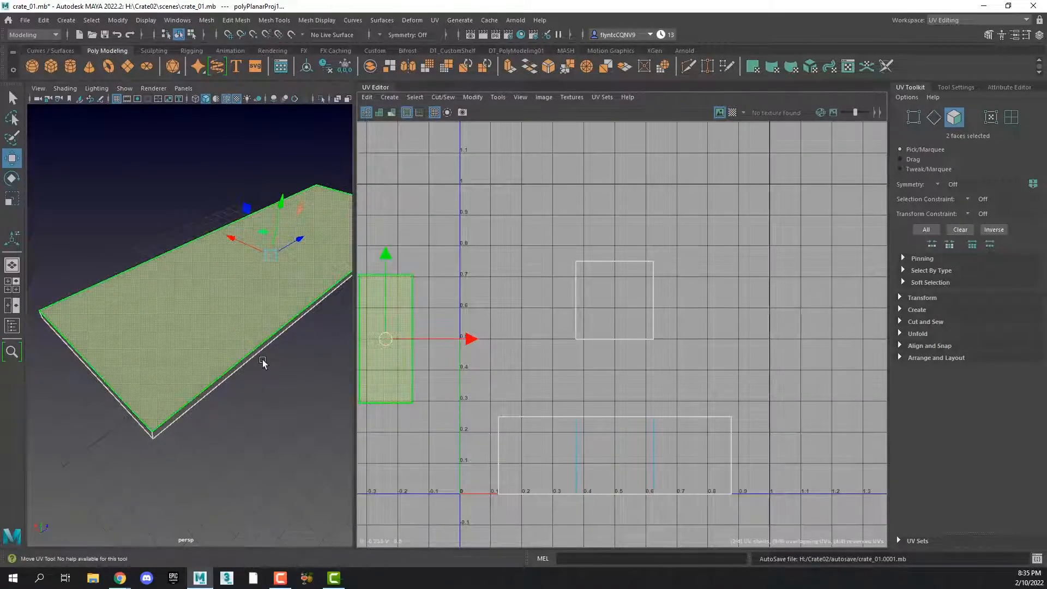
pyautogui.keyDown('alt'); pyautogui.moveTo(262, 360); pyautogui.dragTo(67, 338); pyautogui.keyUp('alt')
pyautogui.click(142, 360)
pyautogui.click(141, 361)
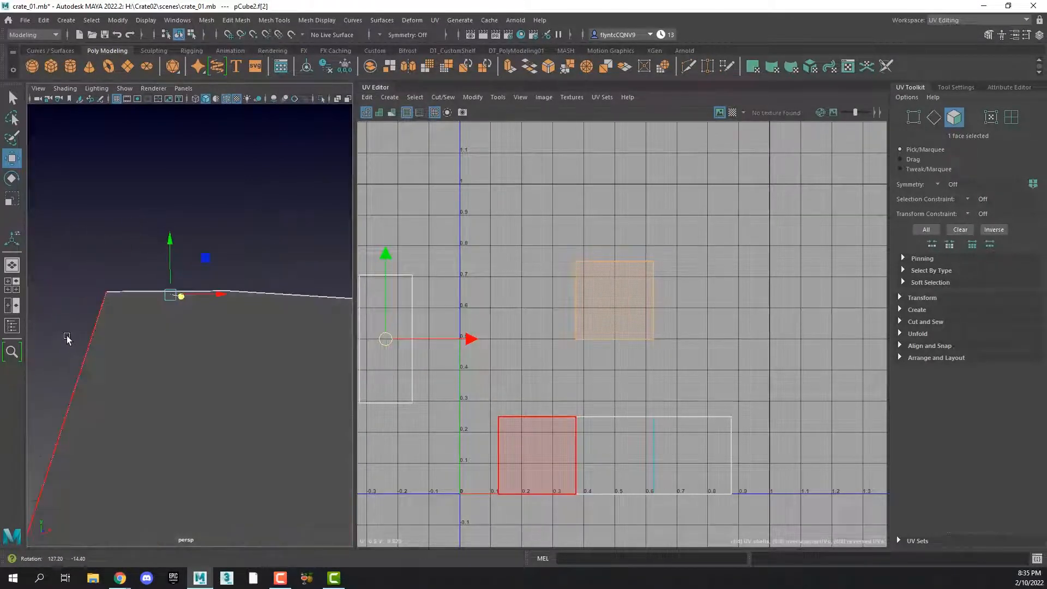
pyautogui.click(147, 374)
pyautogui.scroll(-5, 151, 374)
pyautogui.click(304, 337)
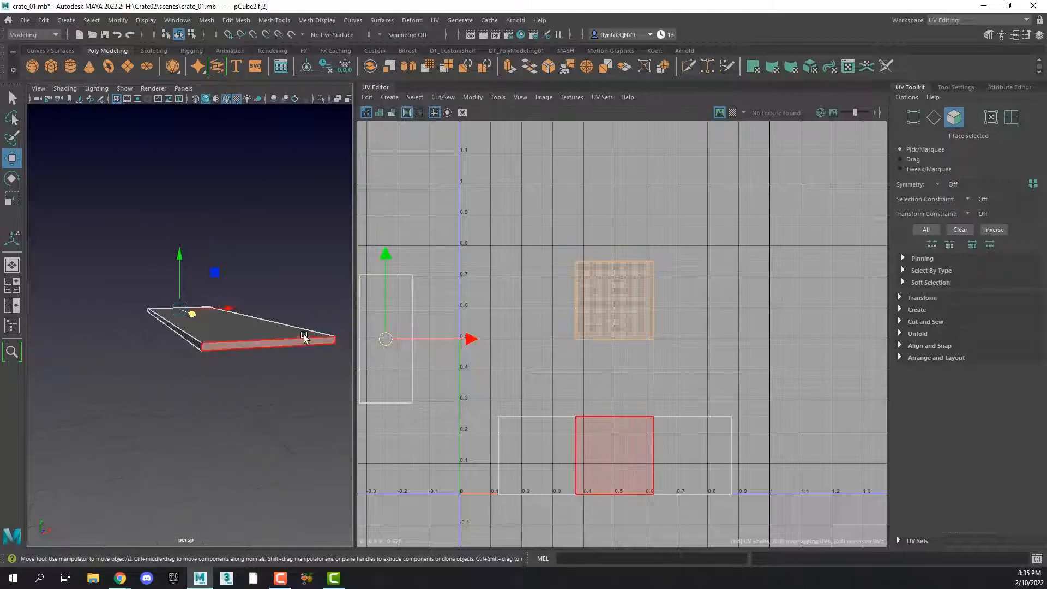
pyautogui.keyDown('shift'); pyautogui.click(287, 341); pyautogui.keyUp('shift')
pyautogui.keyDown('alt'); pyautogui.moveTo(210, 370); pyautogui.dragTo(393, 362); pyautogui.keyUp('alt')
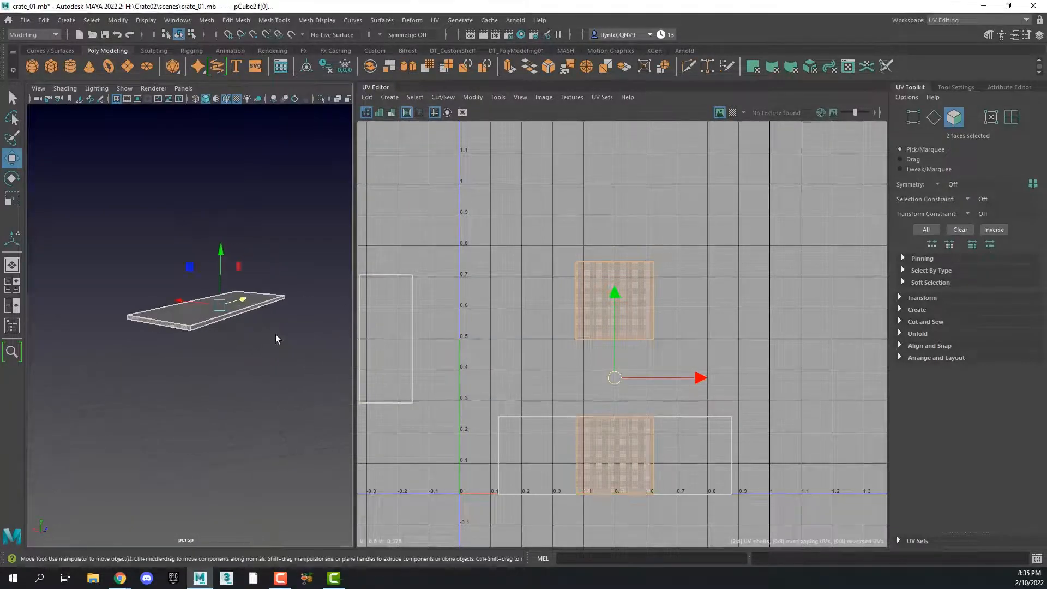
pyautogui.keyDown('alt'); pyautogui.moveTo(276, 335); pyautogui.dragTo(256, 433); pyautogui.keyUp('alt')
pyautogui.scroll(-1, 257, 433)
pyautogui.scroll(2, 257, 432)
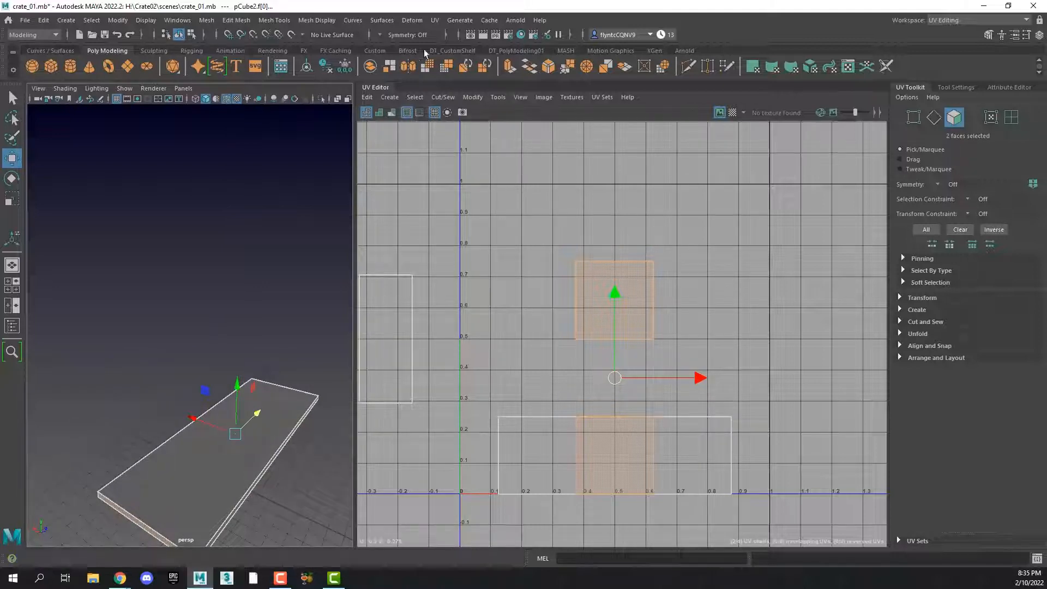
pyautogui.click(434, 20)
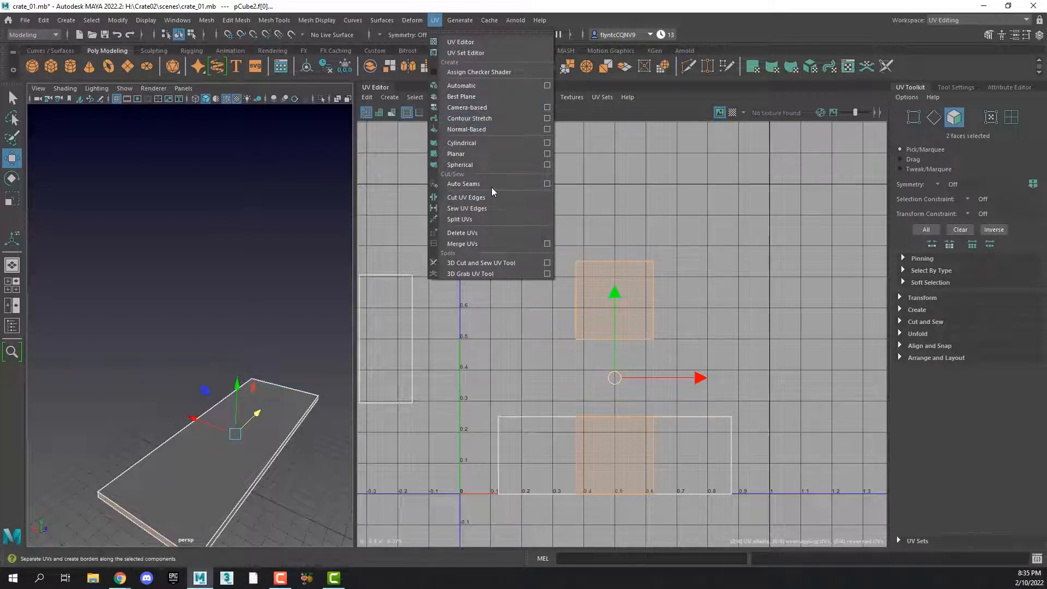
pyautogui.click(548, 155)
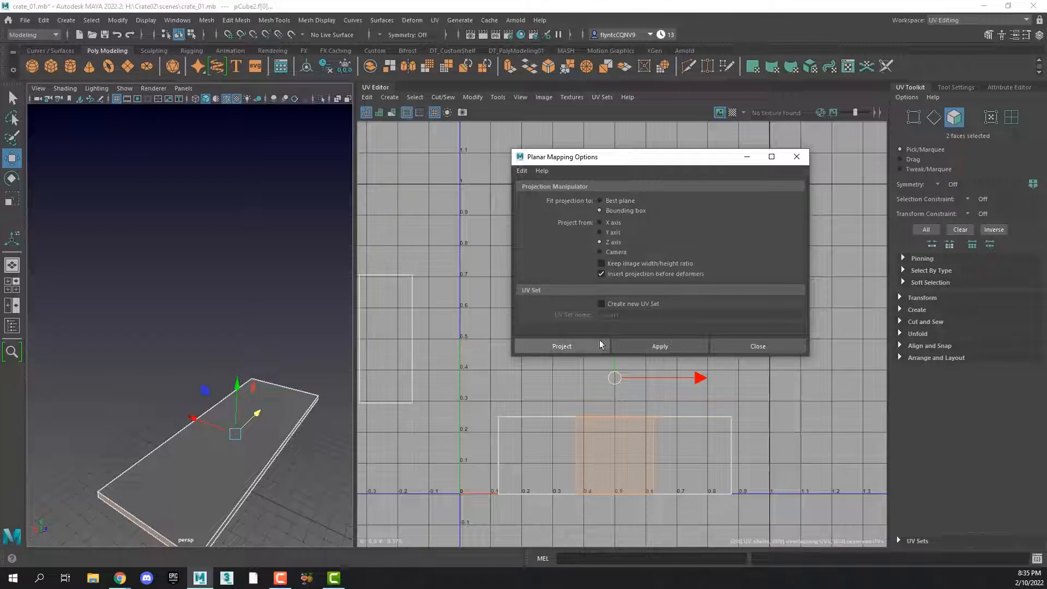
pyautogui.click(589, 349)
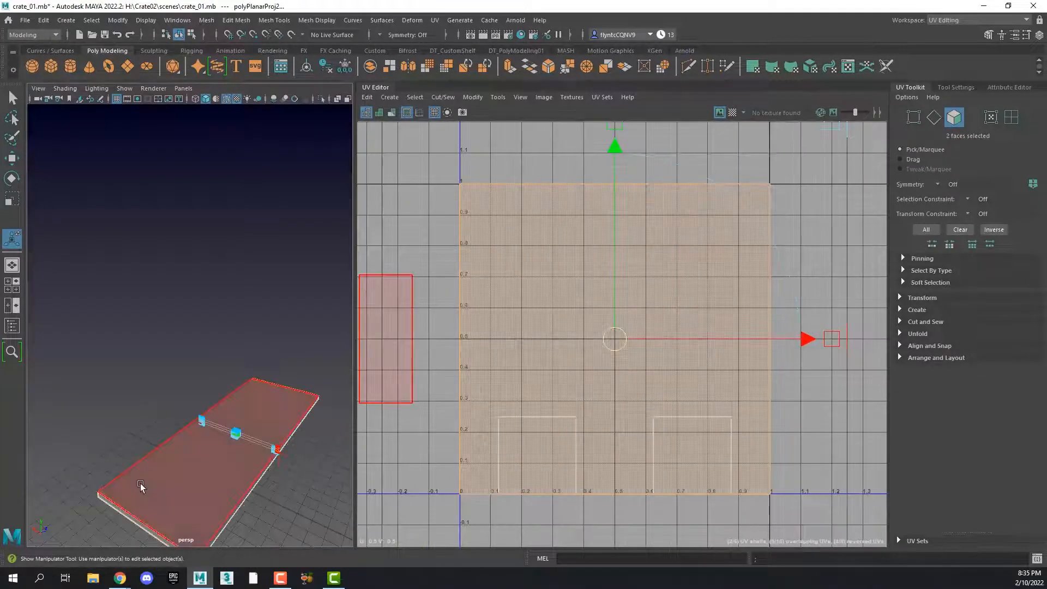
# Step: Using the checker map as reference, scale the end-face shell to about 0.19 by 0.01 until its checks look square and match the lid's
pyautogui.keyDown('alt'); pyautogui.moveTo(173, 508); pyautogui.dragTo(187, 373); pyautogui.keyUp('alt')
pyautogui.scroll(-5, 187, 373)
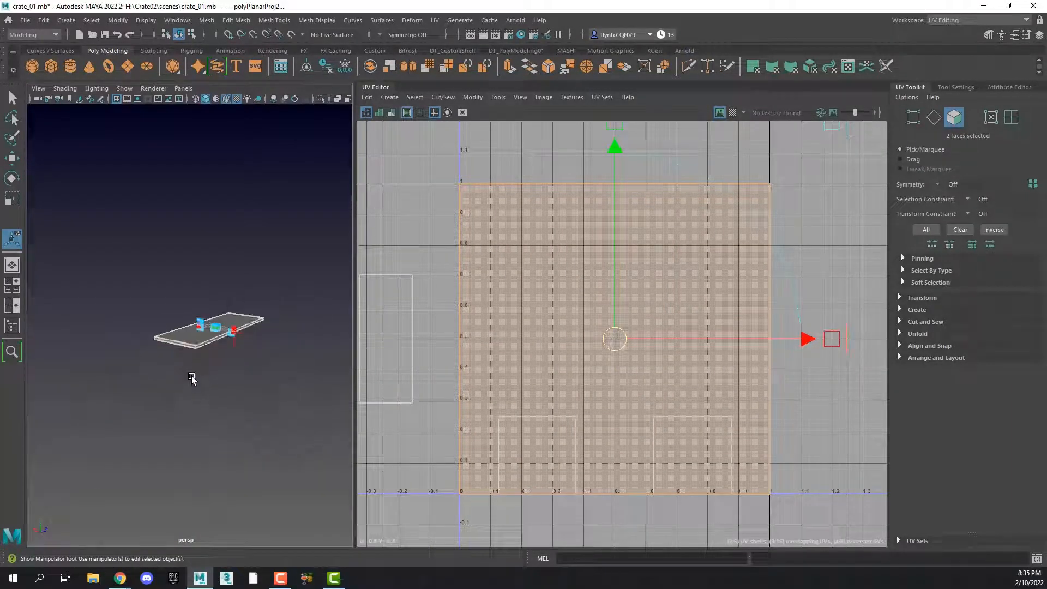
pyautogui.scroll(7, 191, 380)
pyautogui.scroll(5, 191, 380)
pyautogui.keyDown('alt'); pyautogui.moveTo(198, 413); pyautogui.dragTo(249, 295); pyautogui.keyUp('alt')
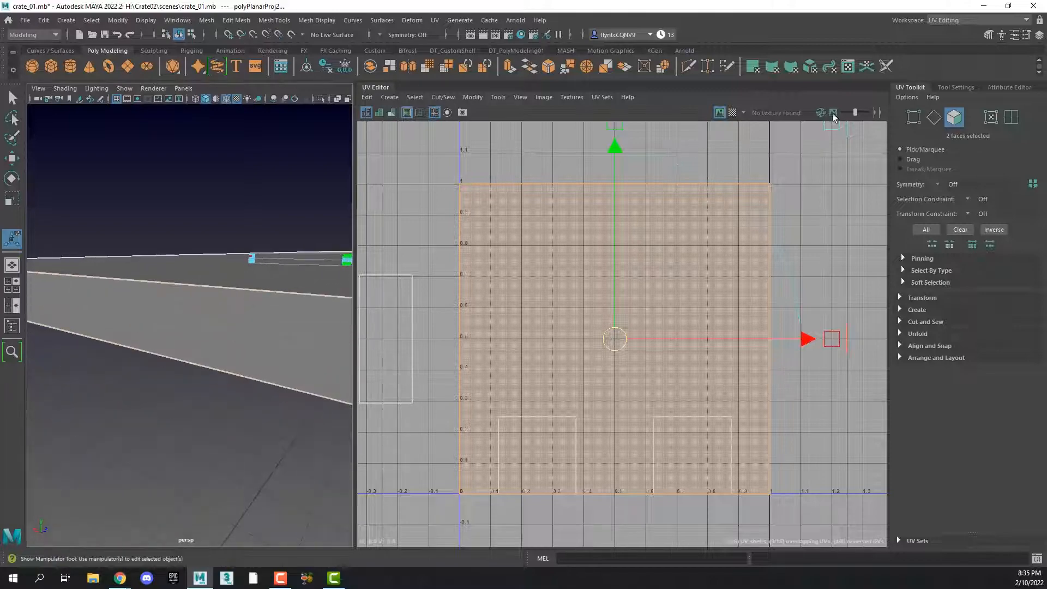
pyautogui.click(732, 112)
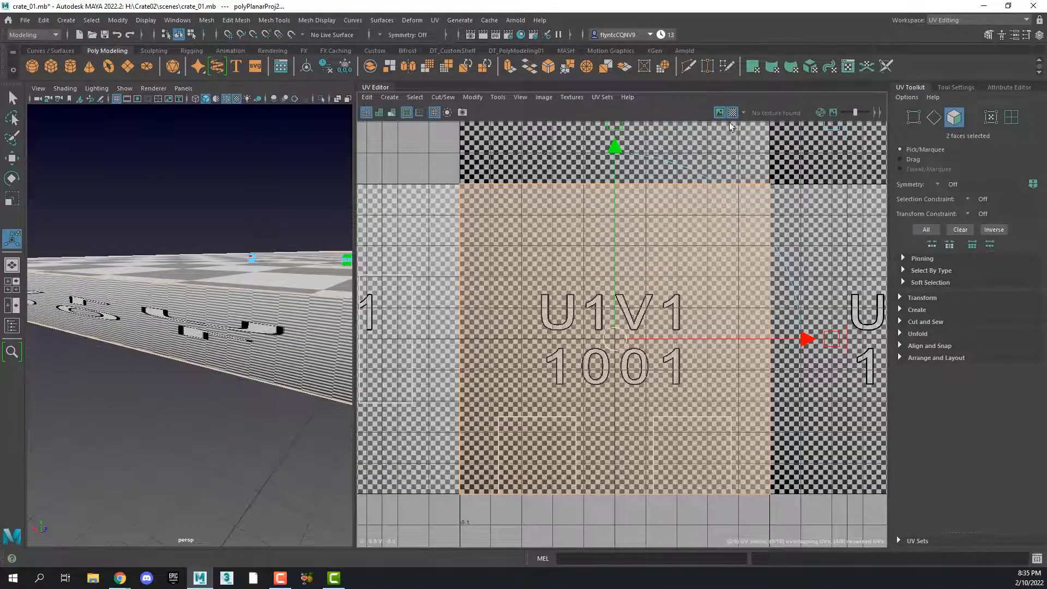
pyautogui.click(10, 203)
pyautogui.moveTo(619, 255); pyautogui.dragTo(552, 374)
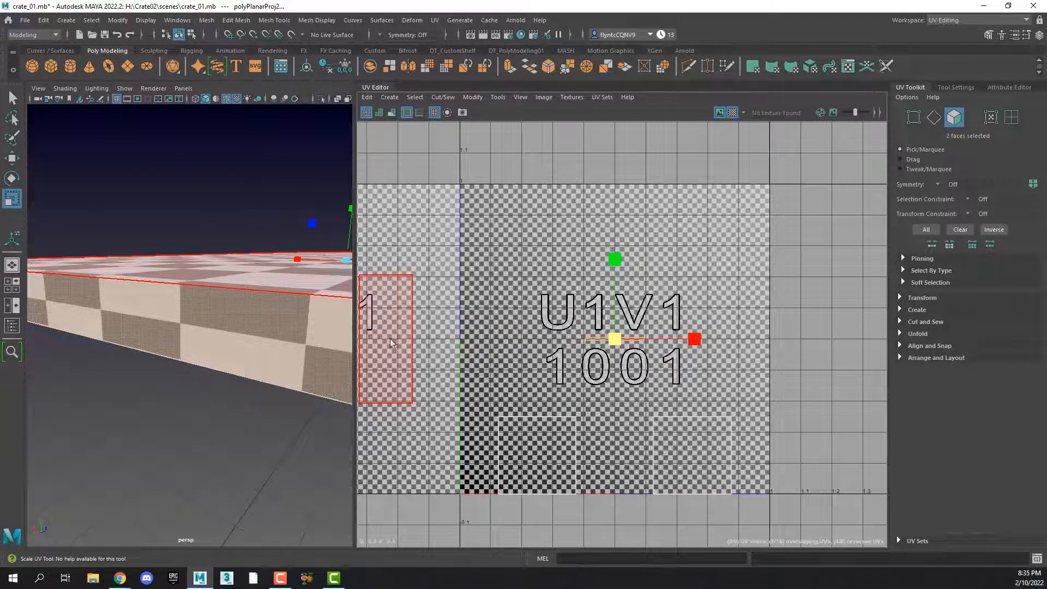
pyautogui.click(733, 112)
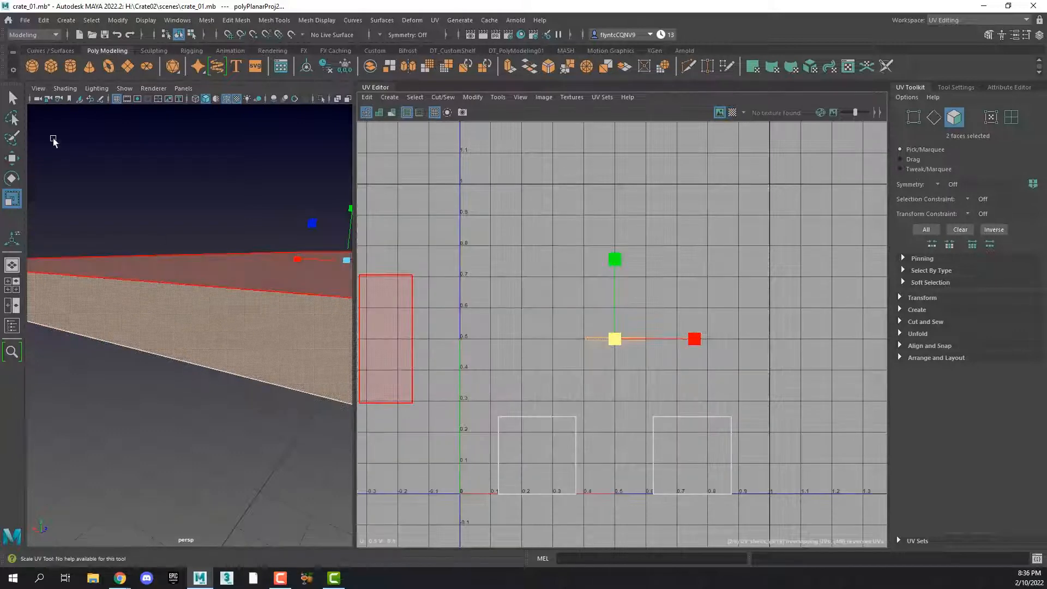
# Step: Move the end-face shell just below the lid shell and scale it uniformly to about the lid shell's width, 0.17
pyautogui.click(13, 158)
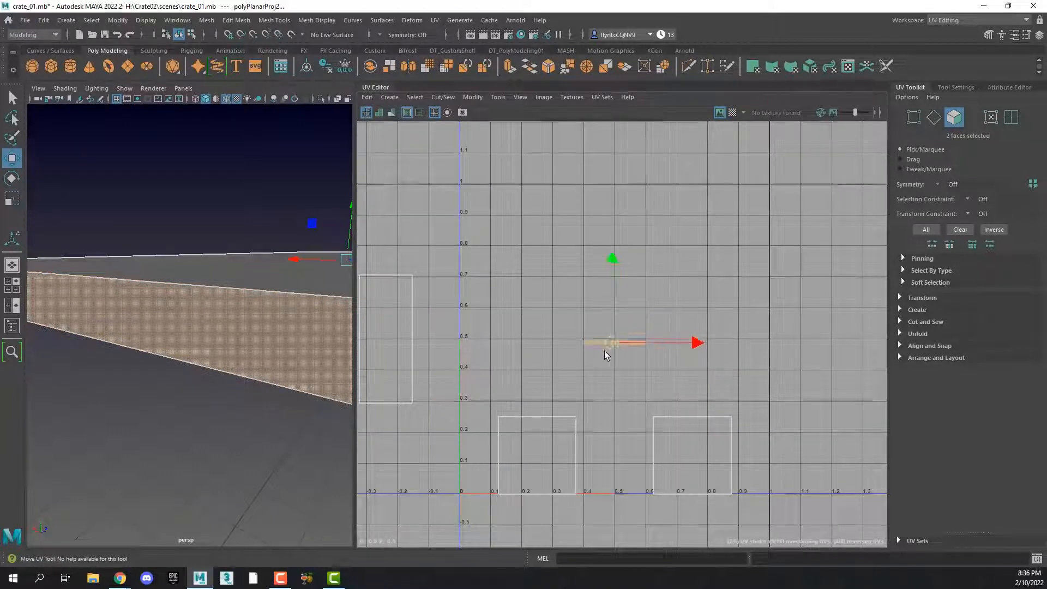
pyautogui.moveTo(611, 342); pyautogui.dragTo(392, 414)
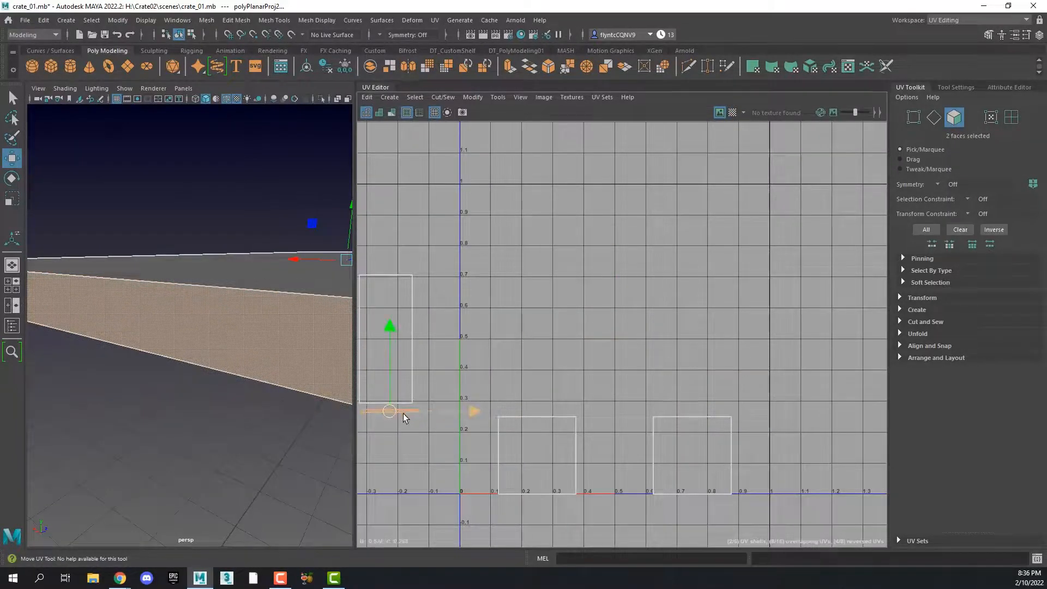
pyautogui.keyDown('alt'); pyautogui.moveTo(403, 413); pyautogui.dragTo(577, 333, button='middle'); pyautogui.keyUp('alt')
pyautogui.scroll(-2, 577, 333)
pyautogui.scroll(6, 578, 332)
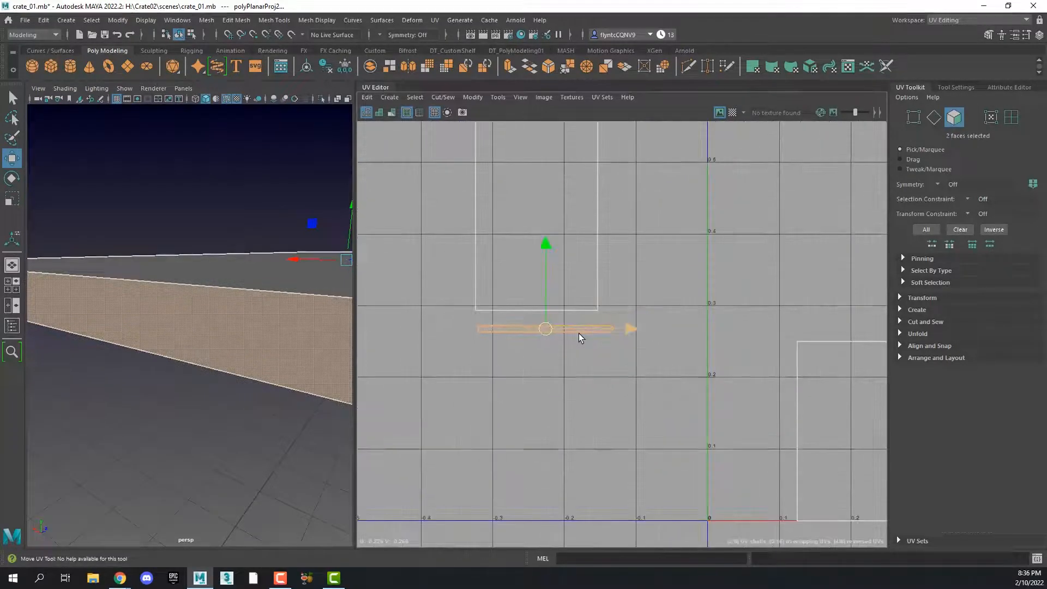
pyautogui.scroll(1, 578, 332)
pyautogui.moveTo(623, 329); pyautogui.dragTo(608, 327)
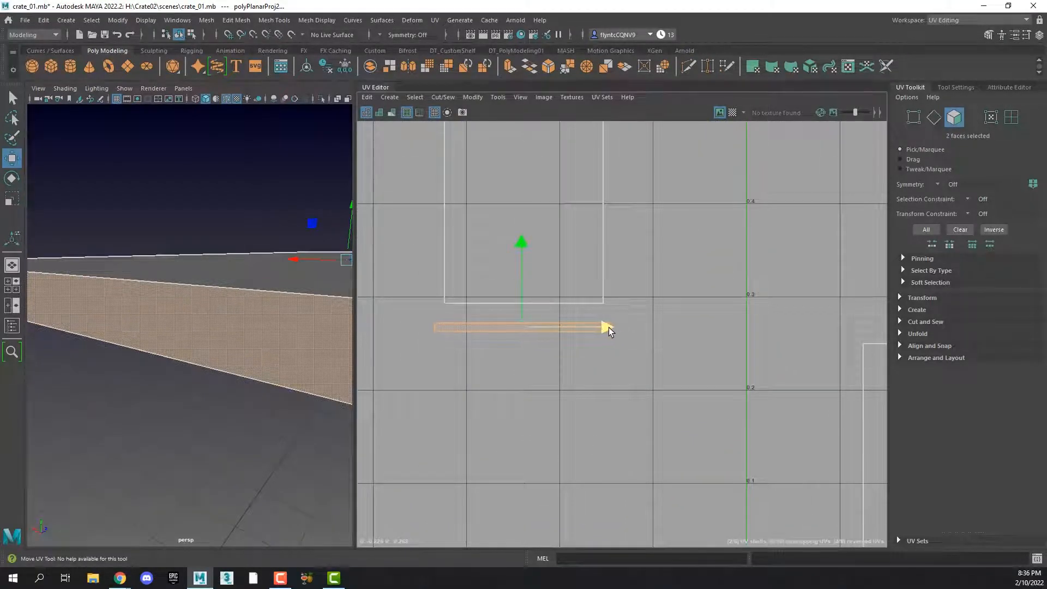
pyautogui.moveTo(521, 244); pyautogui.dragTo(528, 231)
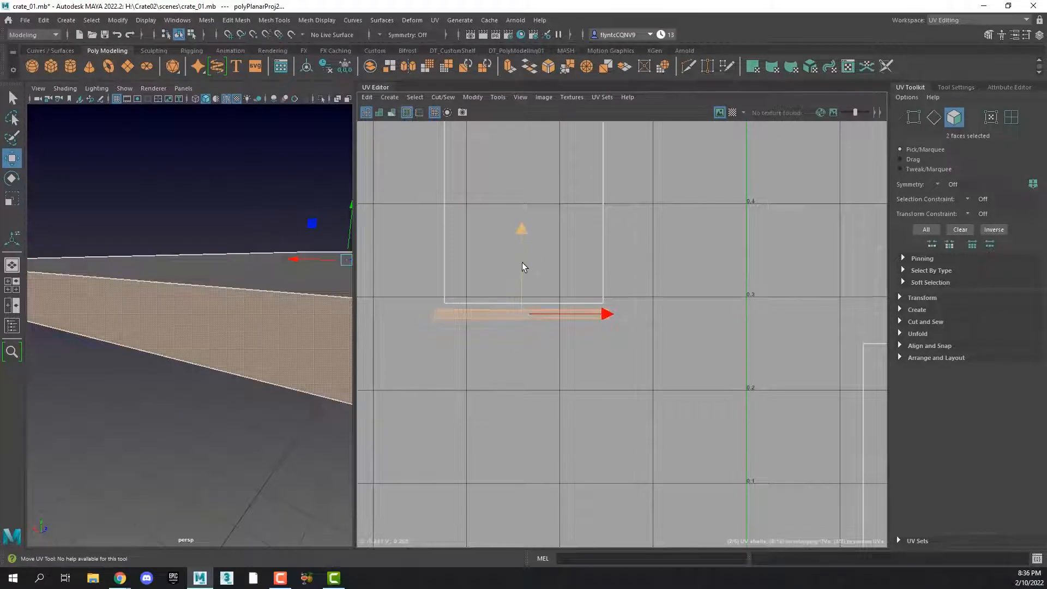
pyautogui.moveTo(610, 316); pyautogui.dragTo(614, 313)
pyautogui.click(12, 198)
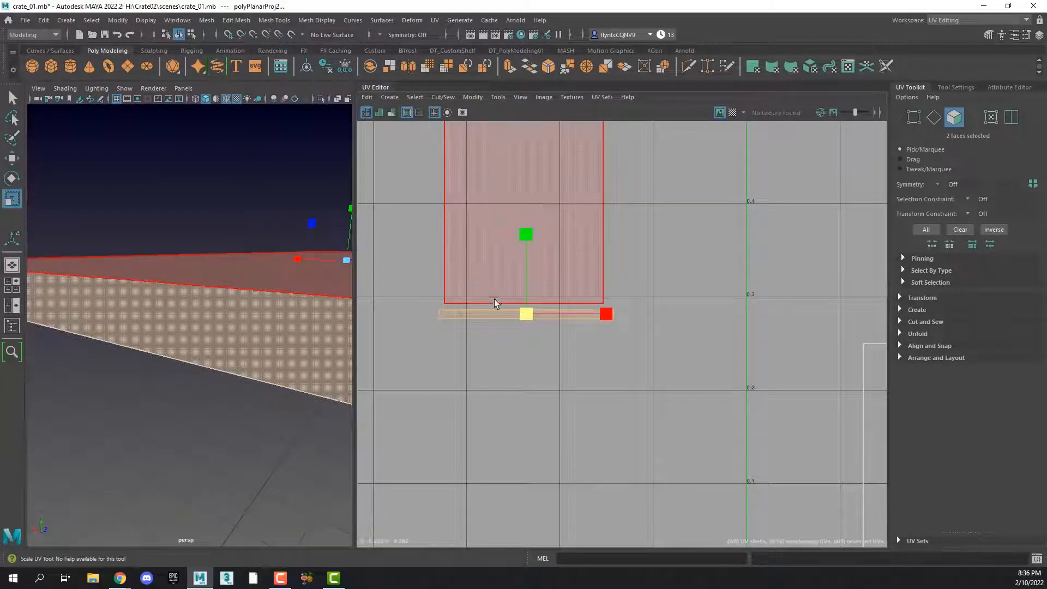
pyautogui.moveTo(522, 315); pyautogui.dragTo(519, 315)
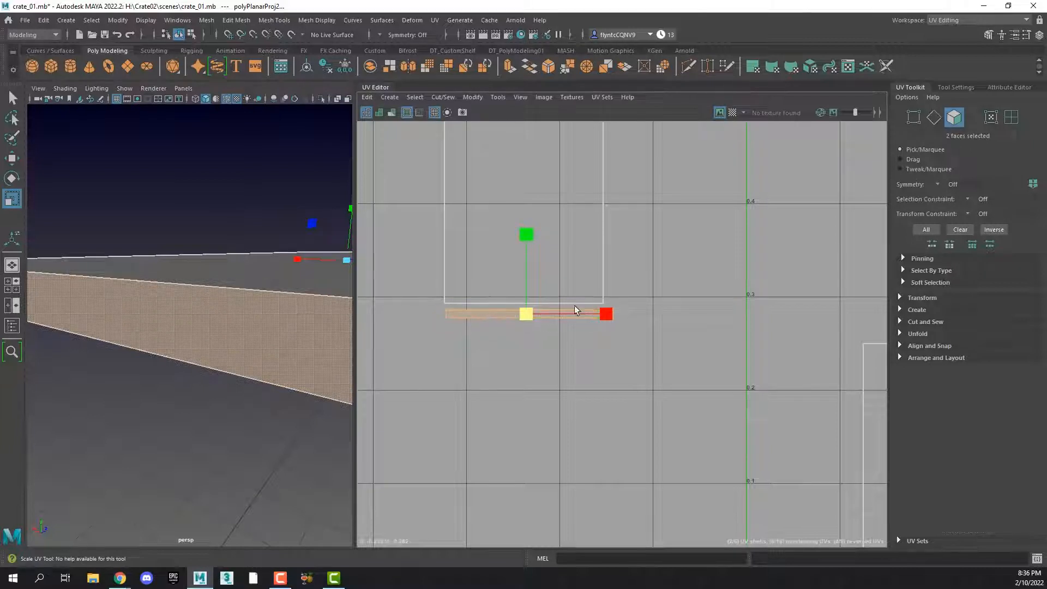
# Step: Move one of the two overlapping end-face shells vertically to just below the other
pyautogui.click(550, 350)
pyautogui.click(517, 315)
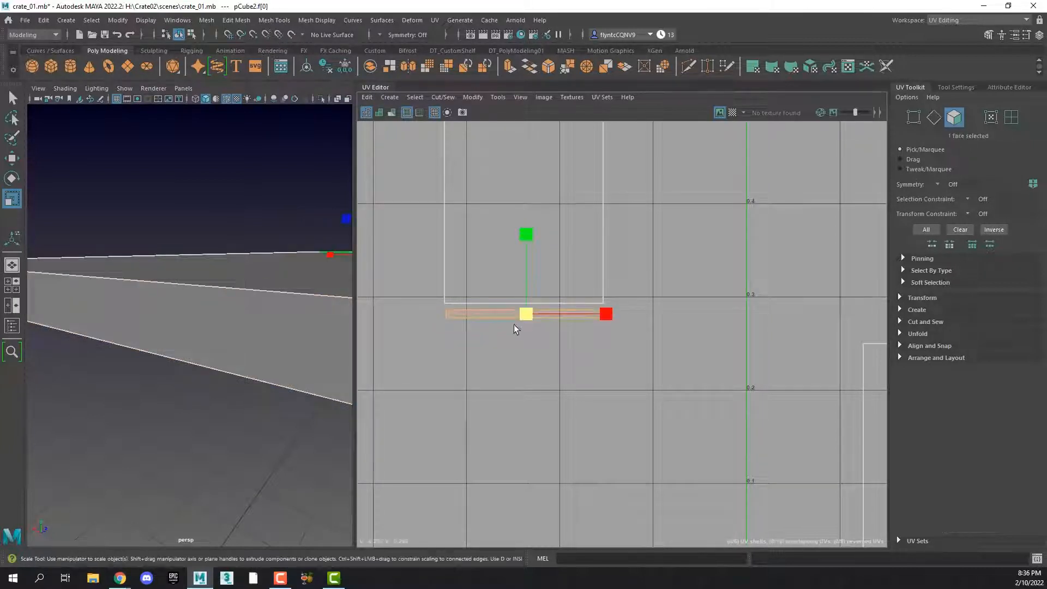
pyautogui.click(11, 160)
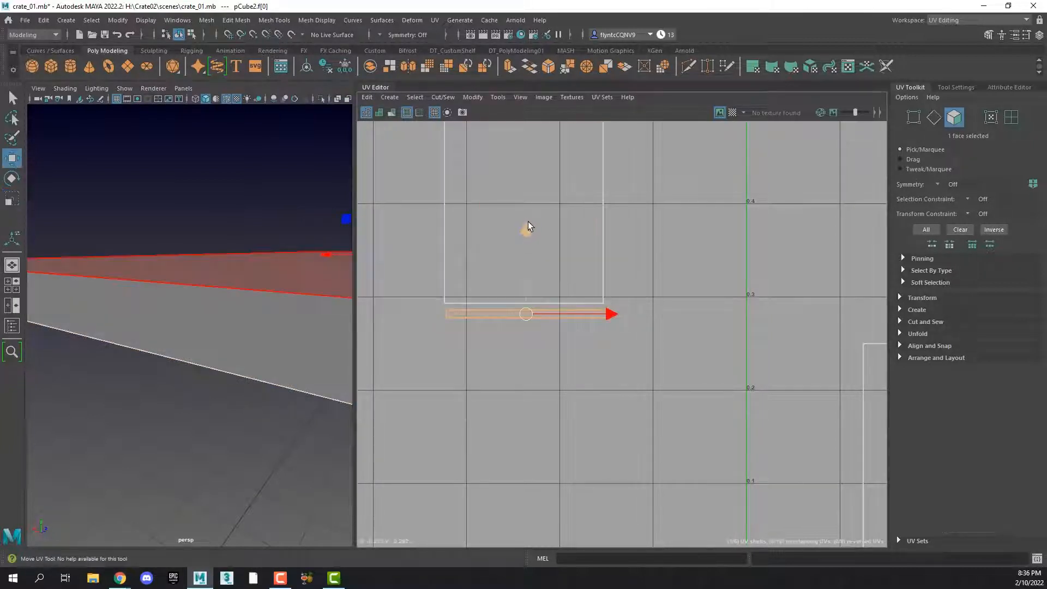
pyautogui.moveTo(527, 229); pyautogui.dragTo(527, 241)
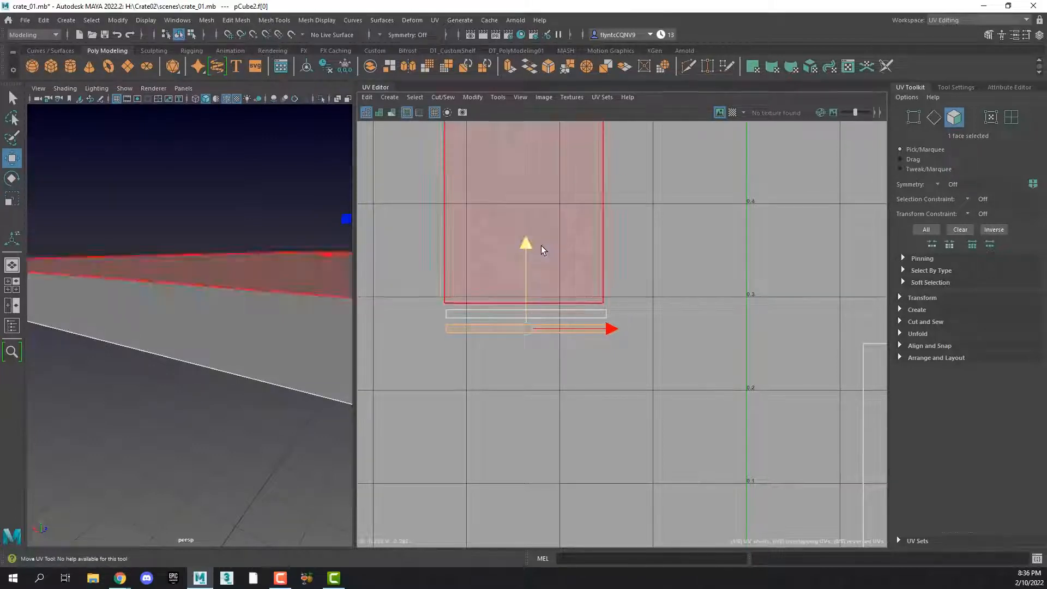
pyautogui.click(563, 242)
pyautogui.click(679, 223)
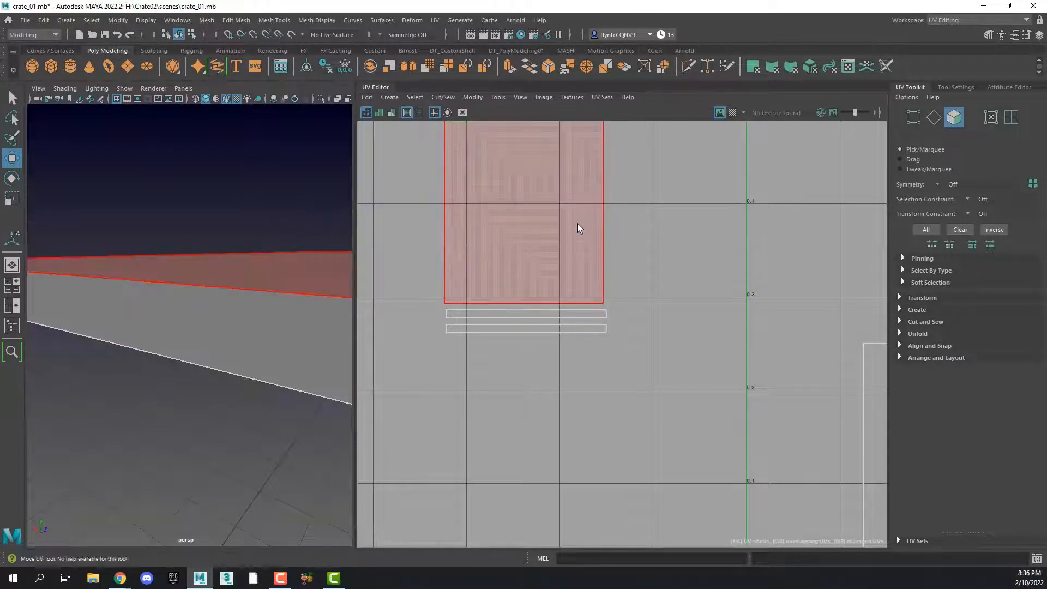
# Step: Separate one of the overlapping lid-face shells by moving it horizontally about 0.19 away from the other
pyautogui.click(578, 223)
pyautogui.scroll(2, 580, 221)
pyautogui.scroll(-3, 580, 227)
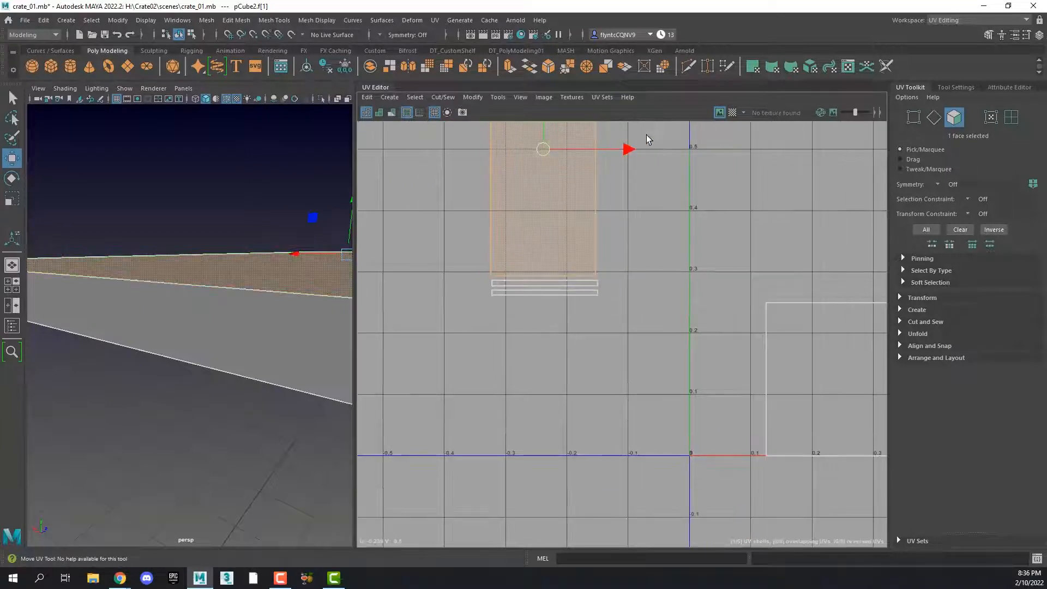
pyautogui.moveTo(622, 151); pyautogui.dragTo(738, 149)
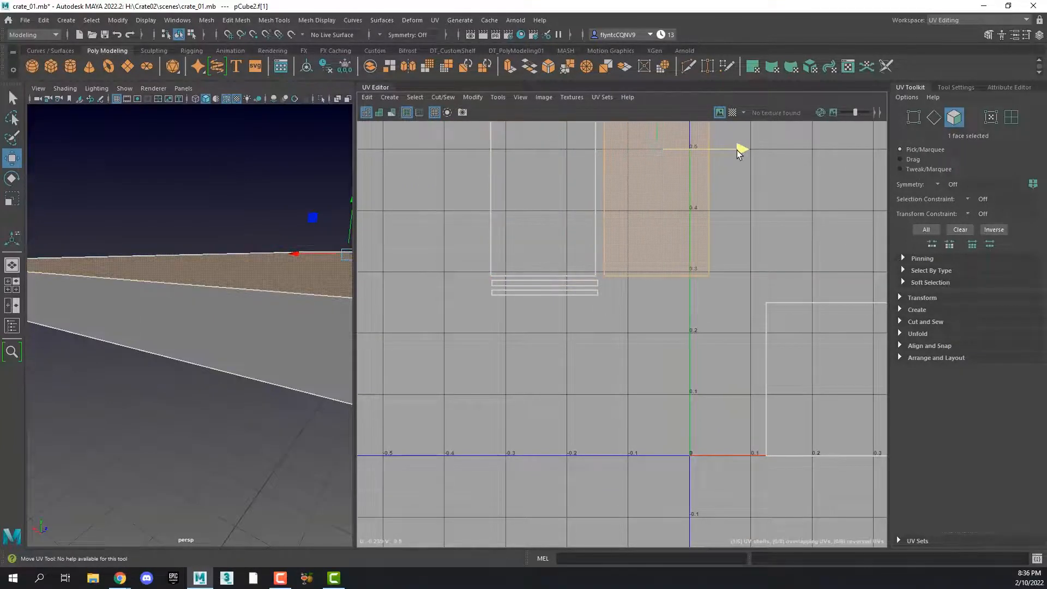
# Step: Undo the separating moves of the lid-face and end-face shells so that each pair is stacked again
pyautogui.hotkey('ctrl', 'z')
pyautogui.hotkey('ctrl', 'z')
pyautogui.hotkey('ctrl', 'z')
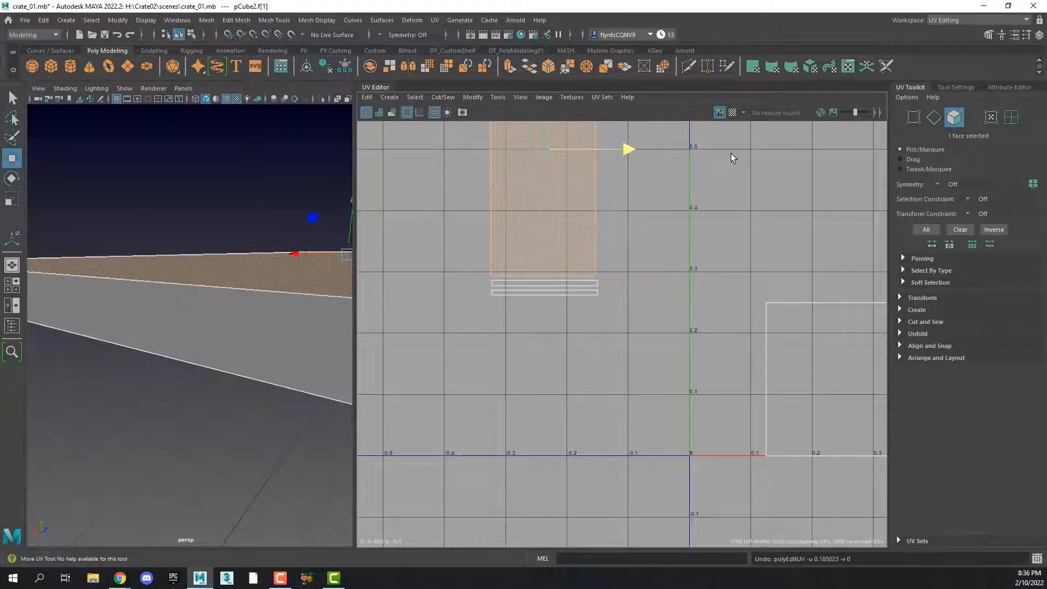
pyautogui.click(561, 283)
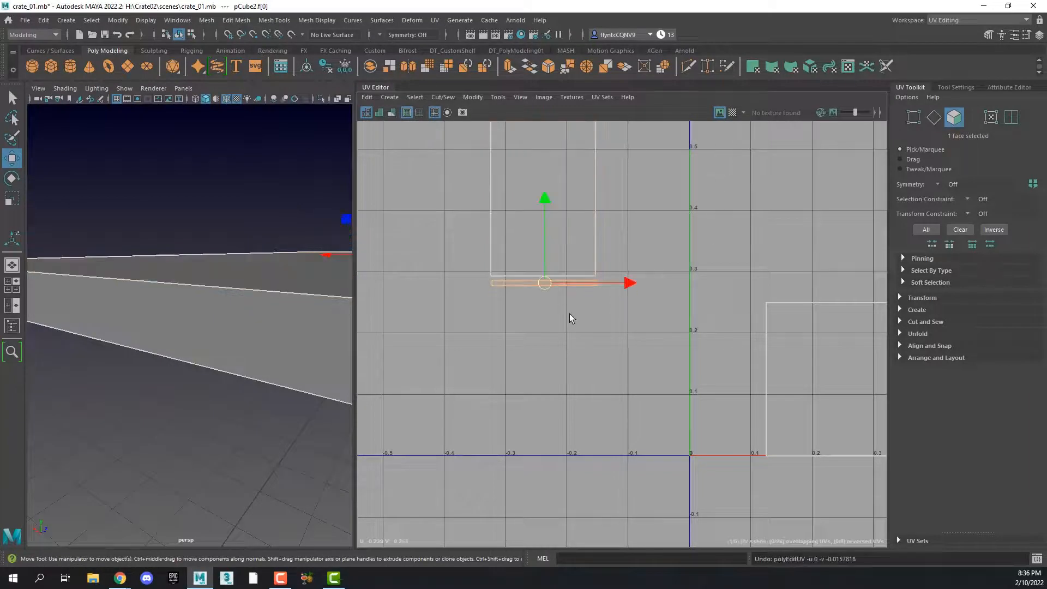
pyautogui.scroll(-2, 627, 248)
pyautogui.scroll(1, 626, 244)
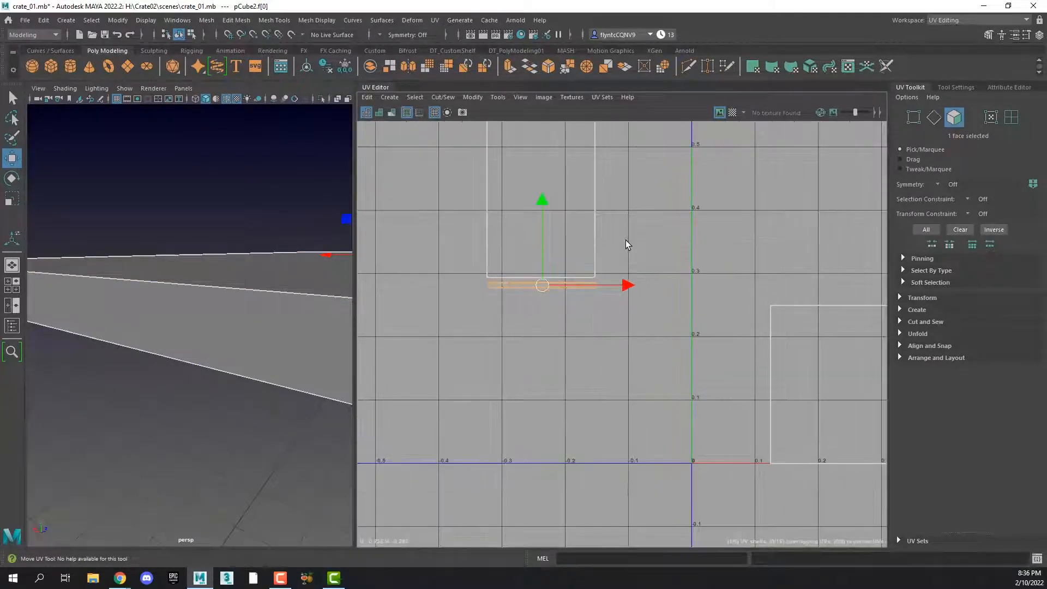
# Step: Apply a planar UV projection from the X axis to the lid's two long side faces, fitted to the bounding box
pyautogui.keyDown('alt'); pyautogui.moveTo(630, 216); pyautogui.dragTo(540, 327, button='middle'); pyautogui.keyUp('alt')
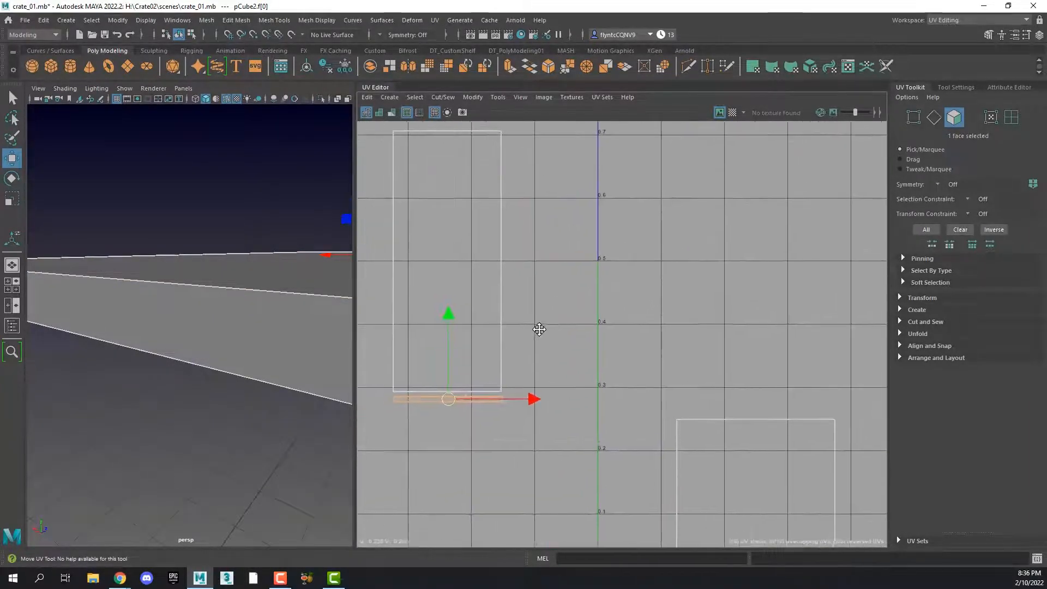
pyautogui.keyDown('alt'); pyautogui.moveTo(251, 357); pyautogui.dragTo(181, 314); pyautogui.keyUp('alt')
pyautogui.click(227, 326)
pyautogui.keyDown('shift'); pyautogui.click(229, 319); pyautogui.keyUp('shift')
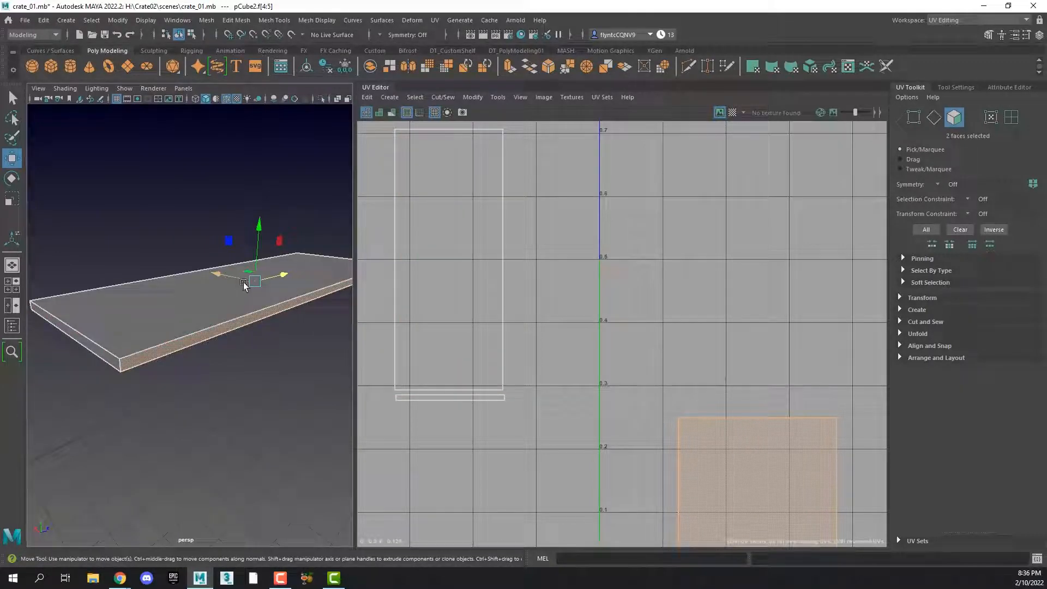
pyautogui.click(434, 20)
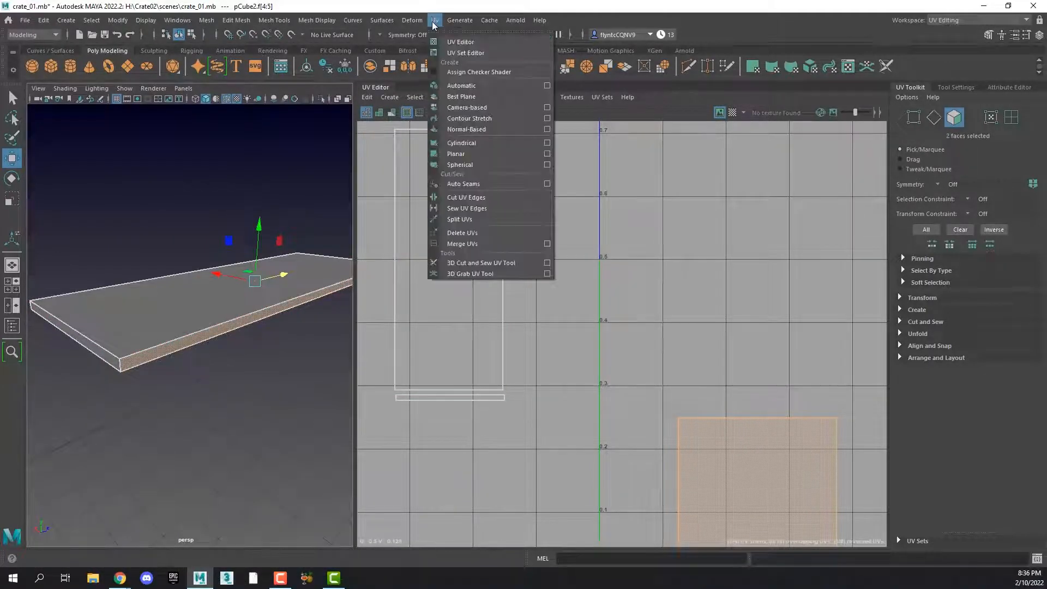
pyautogui.click(547, 155)
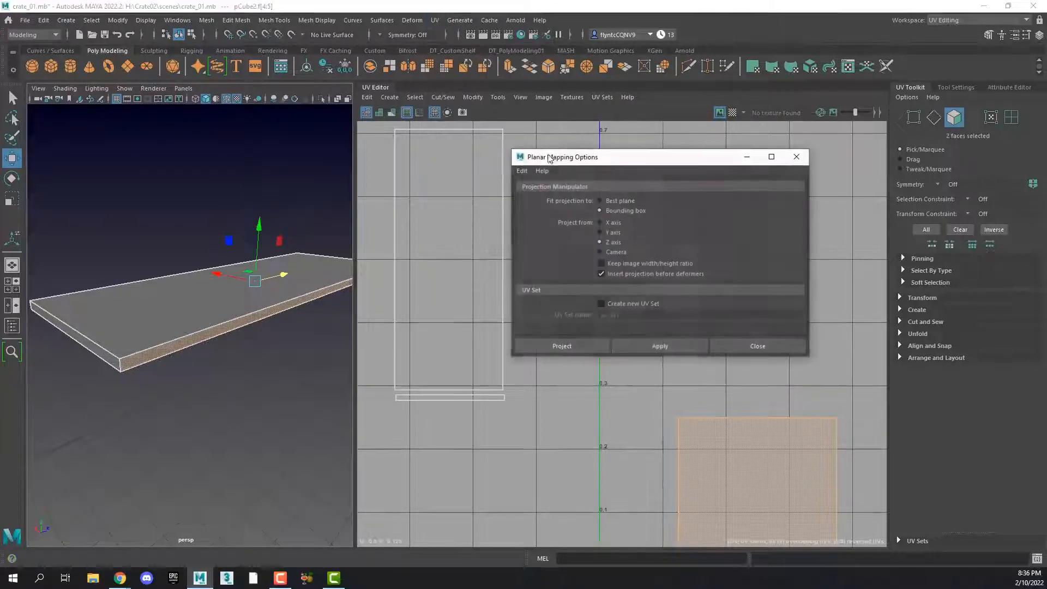
pyautogui.click(600, 223)
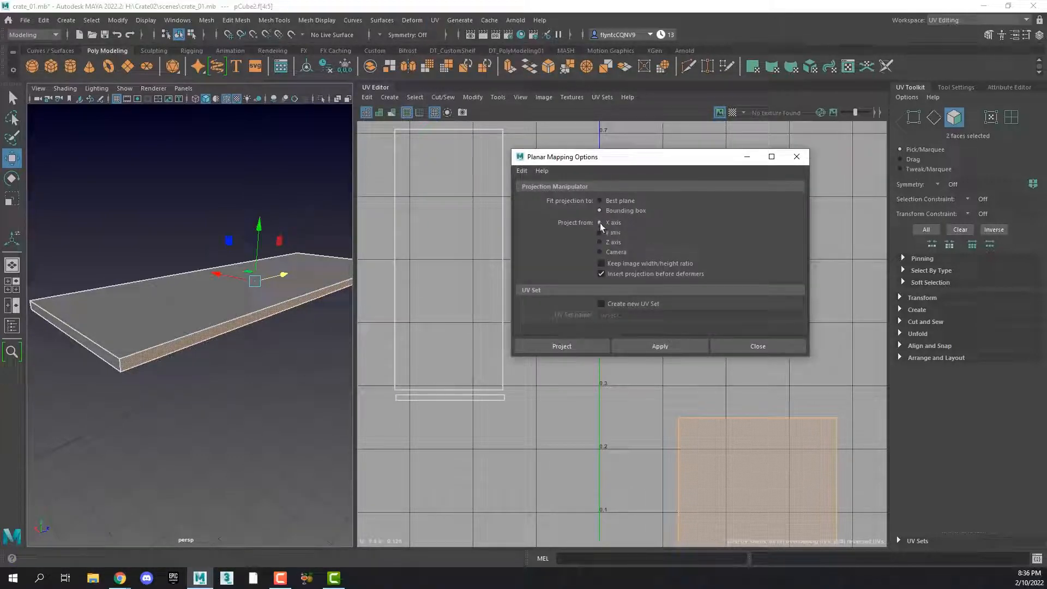
pyautogui.click(582, 345)
pyautogui.scroll(-5, 725, 413)
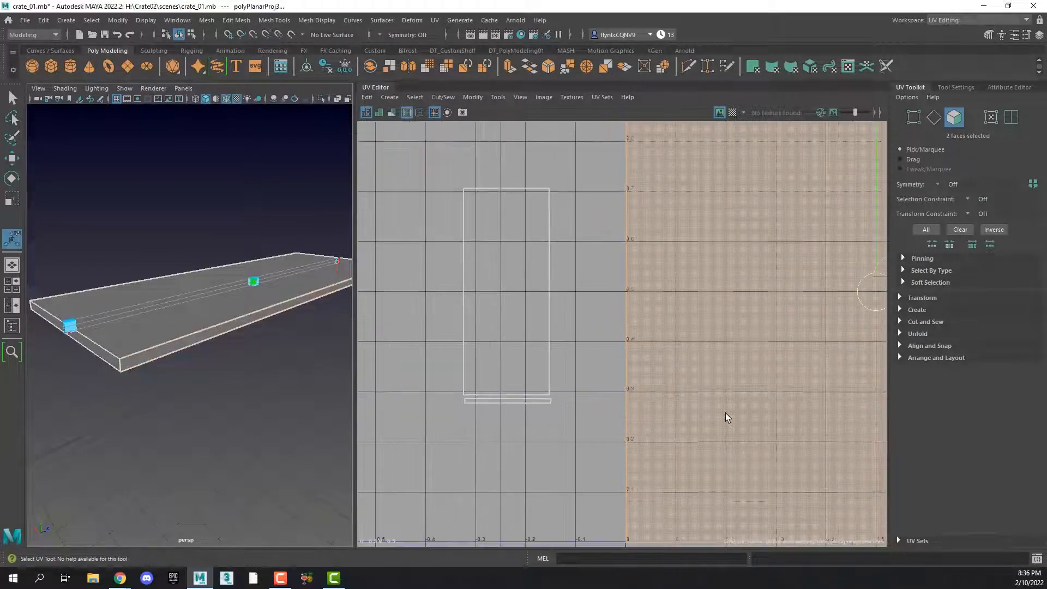
# Step: Display the checker pattern and scale the long side faces' shell vertically into a thin strip so the squares look evenly proportioned
pyautogui.keyDown('alt'); pyautogui.moveTo(760, 392); pyautogui.dragTo(649, 386, button='middle'); pyautogui.keyUp('alt')
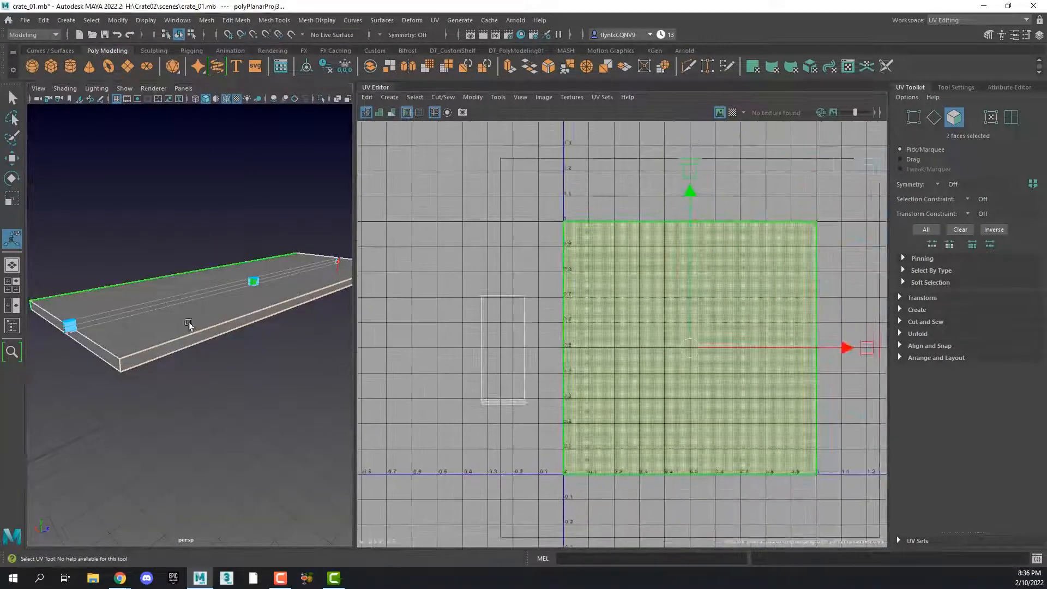
pyautogui.click(733, 113)
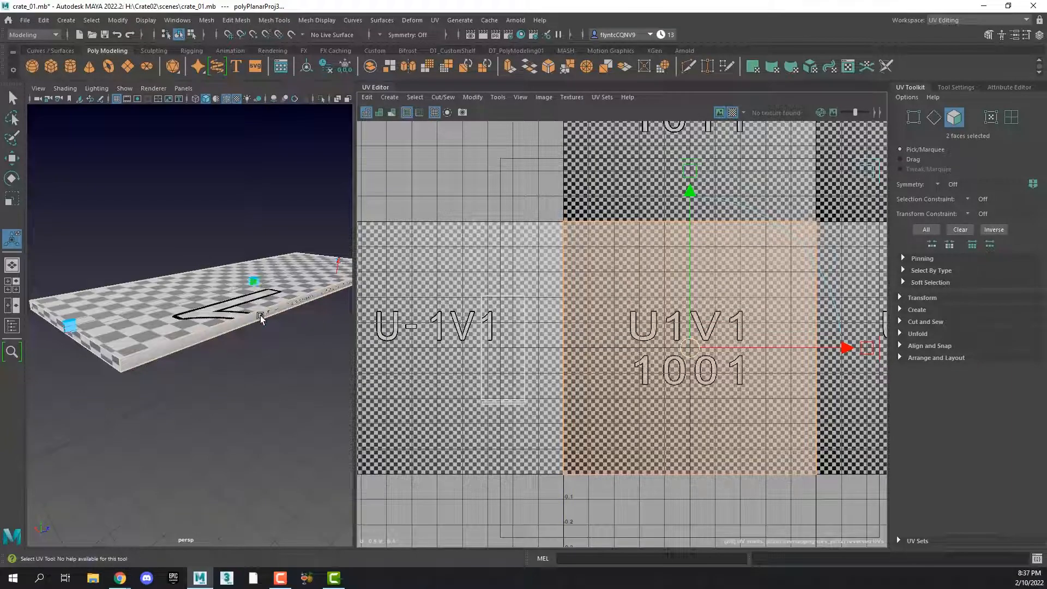
pyautogui.scroll(-4, 261, 320)
pyautogui.scroll(10, 261, 319)
pyautogui.moveTo(260, 319)
pyautogui.keyDown('alt'); pyautogui.mouseDown(button='middle')
pyautogui.moveTo(280, 348)
pyautogui.moveTo(257, 325)
pyautogui.mouseUp(button='middle'); pyautogui.keyUp('alt')
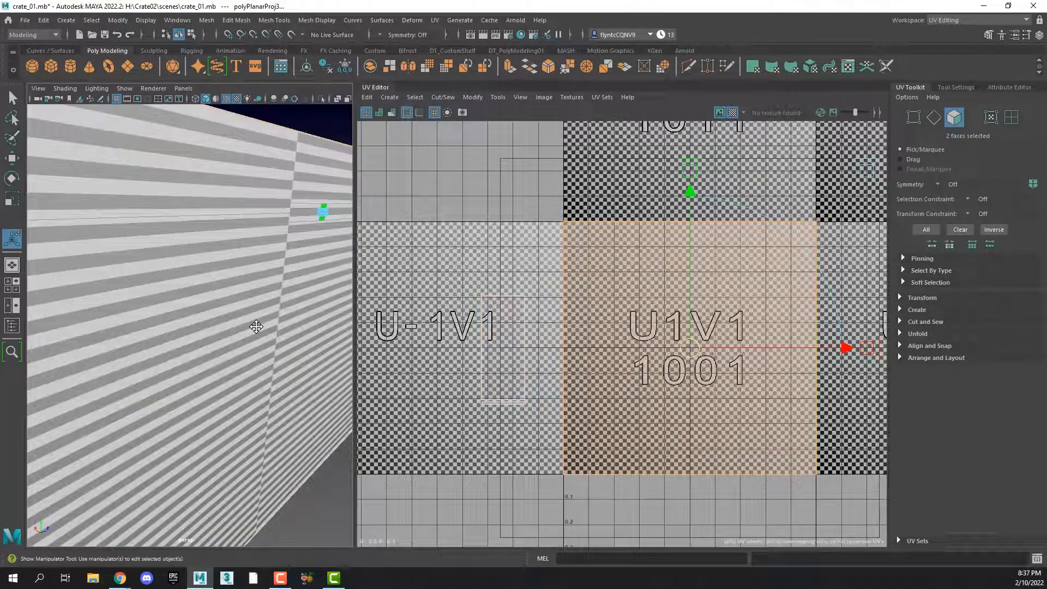
pyautogui.click(20, 197)
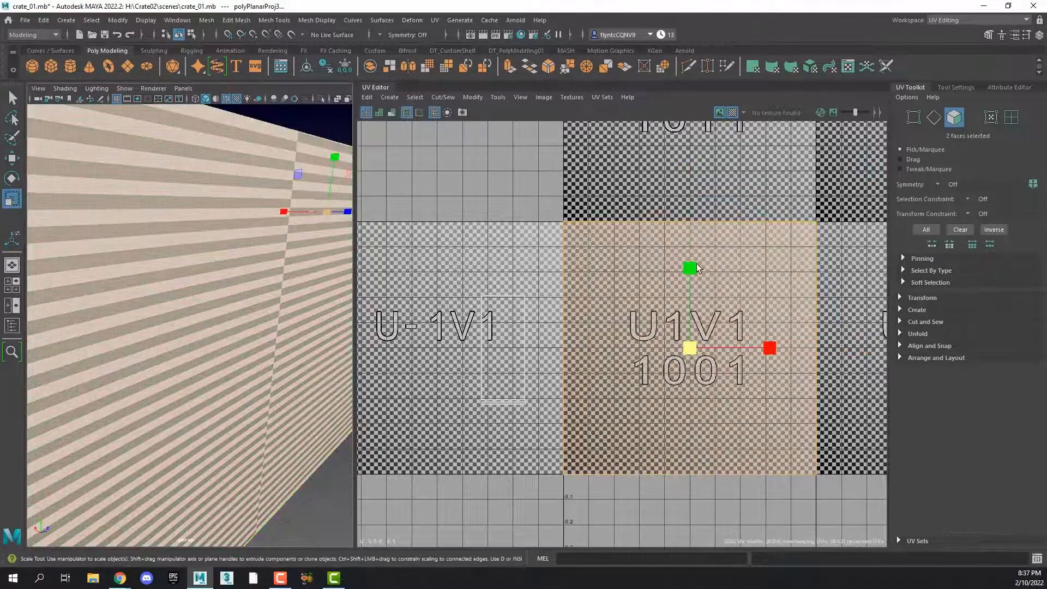
pyautogui.moveTo(698, 269); pyautogui.dragTo(646, 362)
pyautogui.scroll(-5, 237, 278)
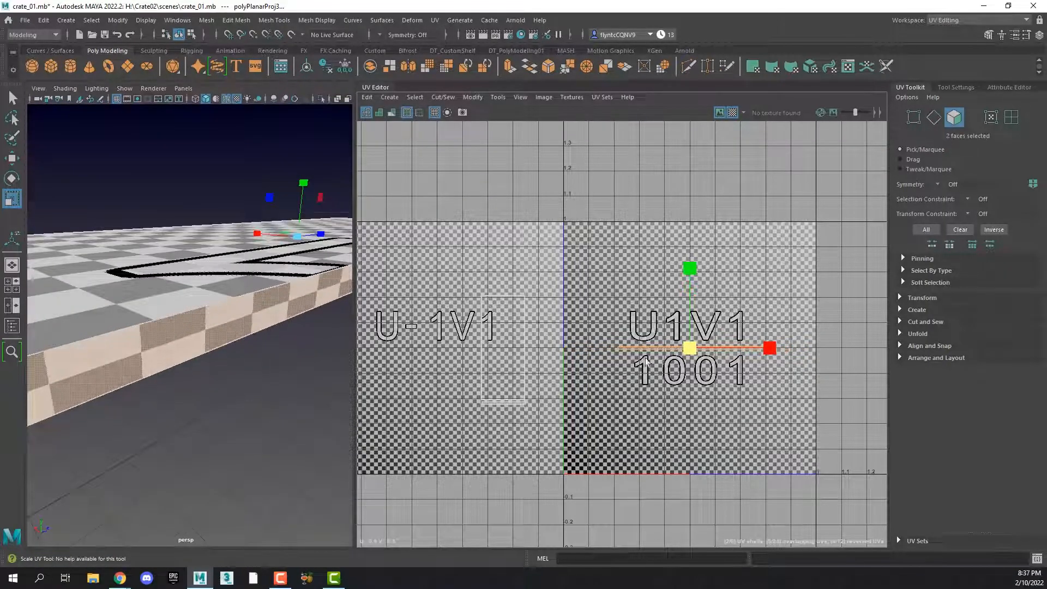
pyautogui.click(12, 178)
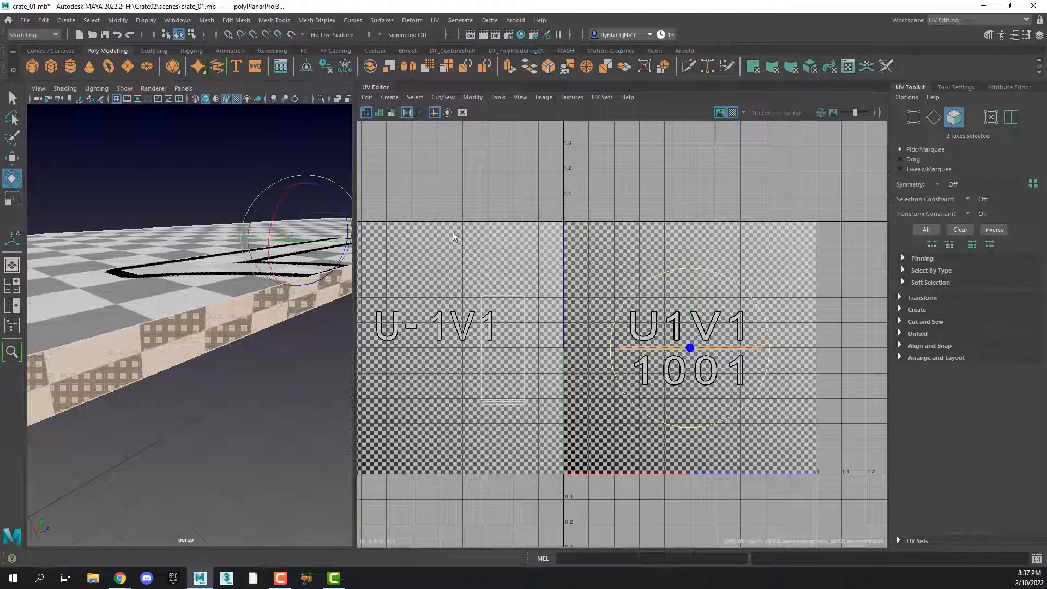
pyautogui.moveTo(678, 267); pyautogui.dragTo(529, 371)
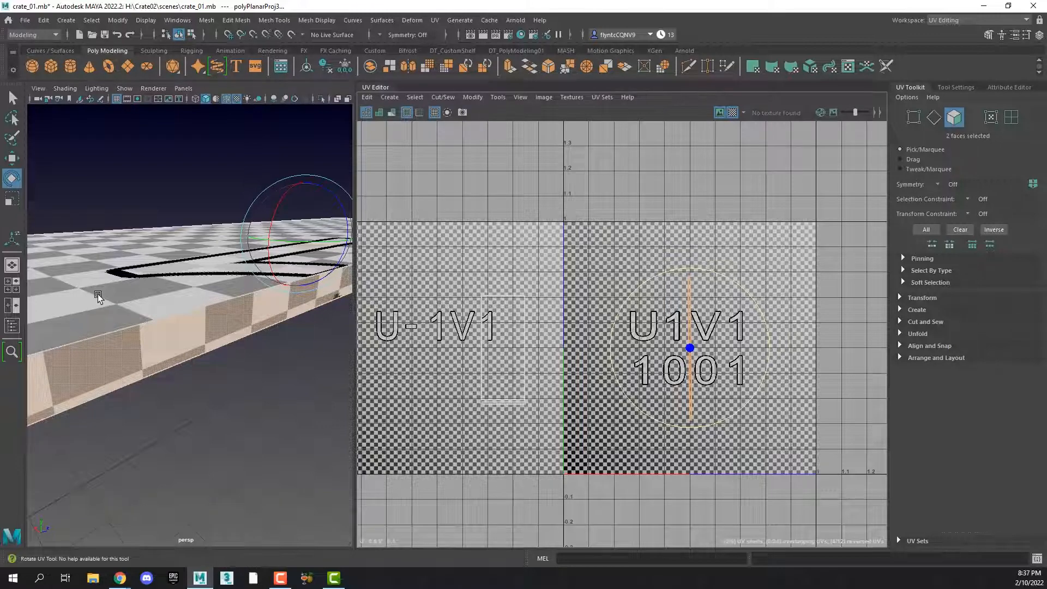
pyautogui.hotkey('ctrl', 'z')
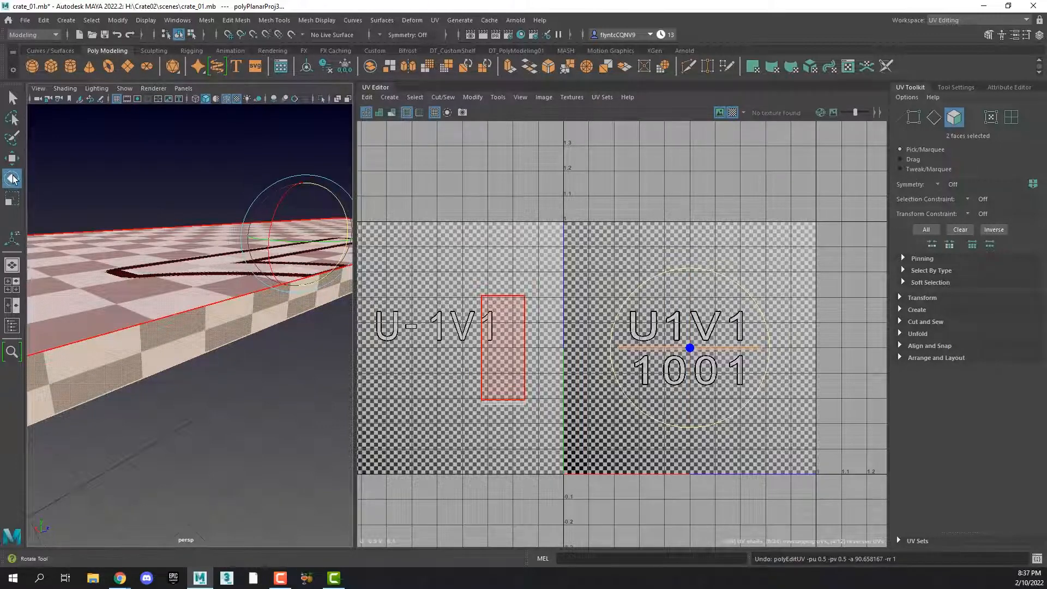
# Step: Rotate the side-face strip 90 degrees using 15-degree relative step snapping, place it just beside the lid-face shell, and hide the checker pattern
pyautogui.doubleClick(12, 178)
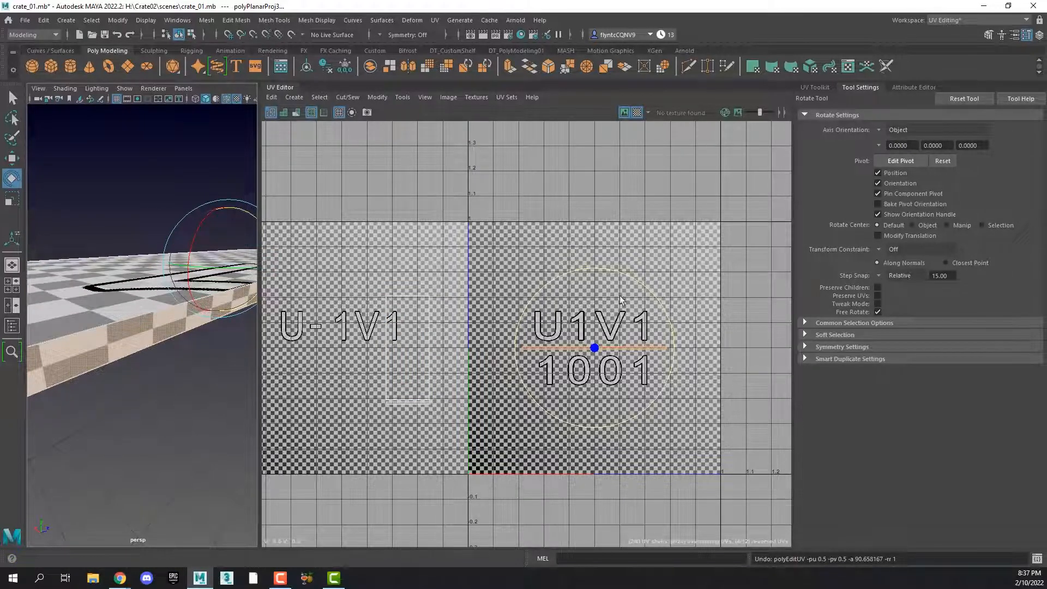
pyautogui.moveTo(637, 277); pyautogui.dragTo(630, 374)
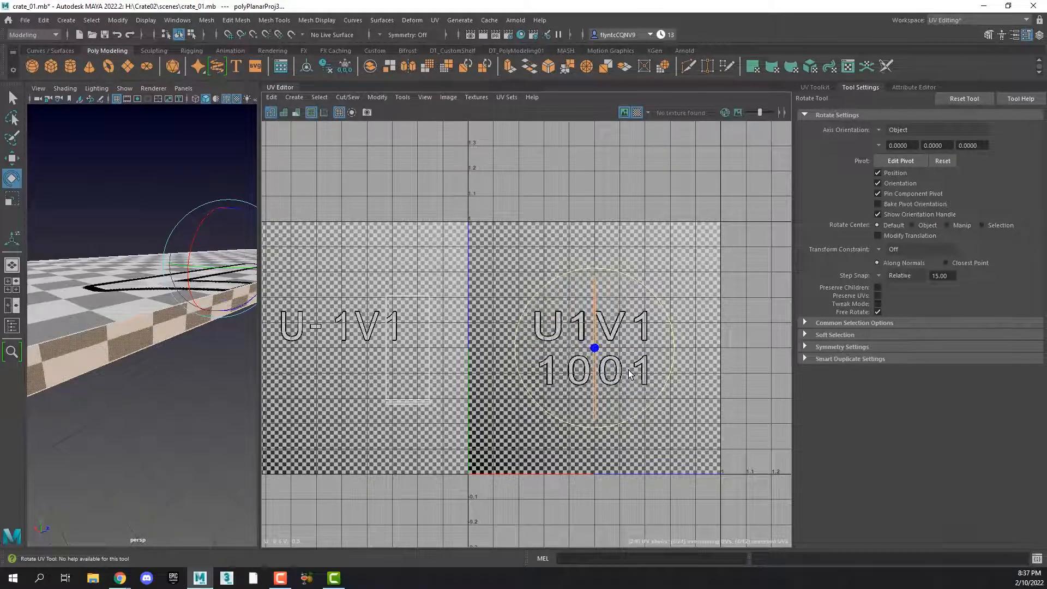
pyautogui.press('w')
pyautogui.moveTo(678, 347); pyautogui.dragTo(520, 348)
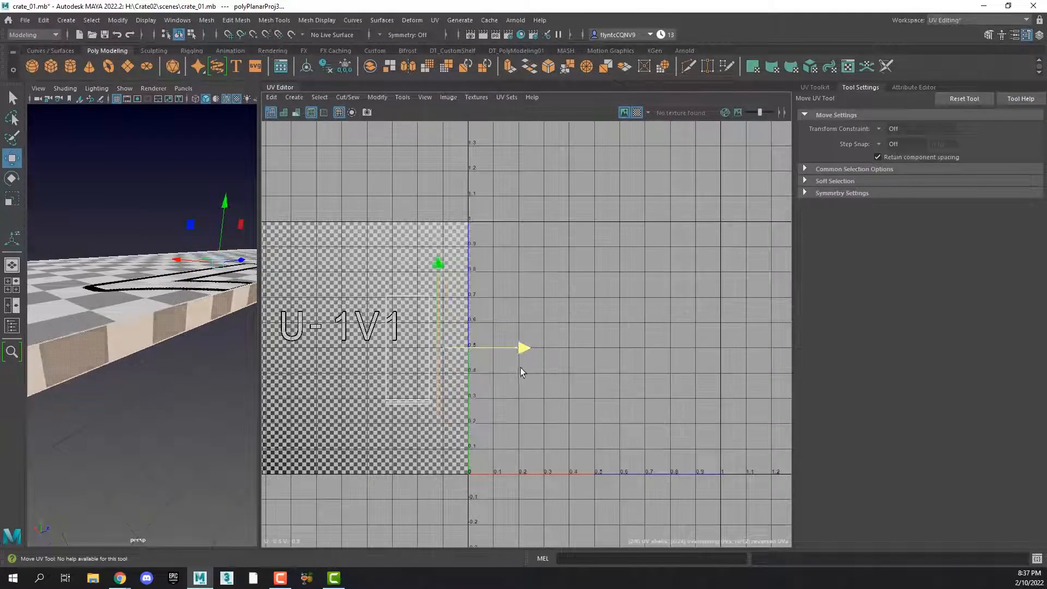
pyautogui.click(637, 113)
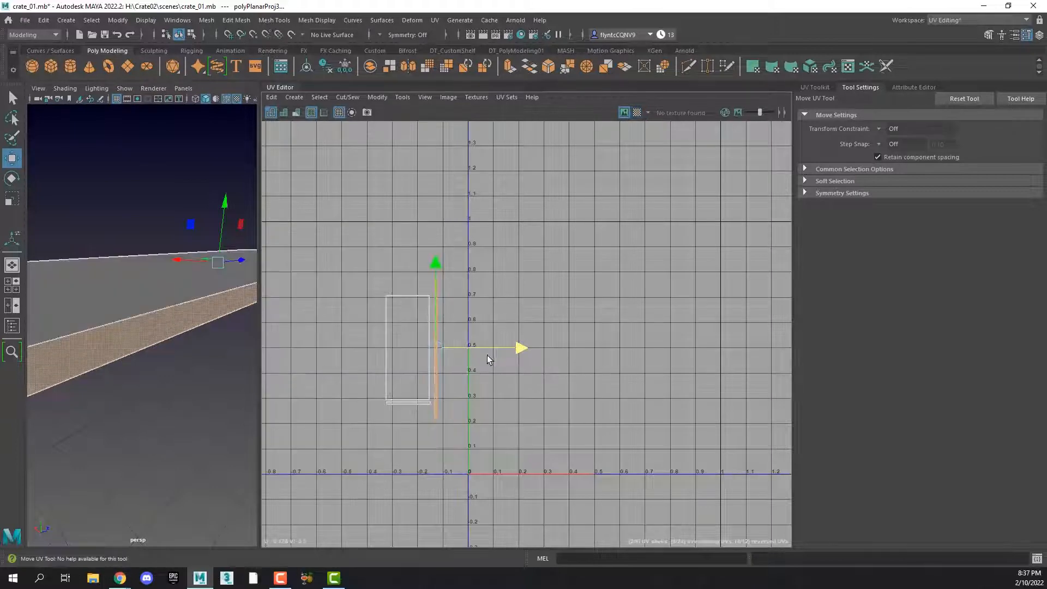
# Step: Scale the side-face strip uniformly to match the lid-face shell's height and align it alongside that shell's edge
pyautogui.scroll(5, 486, 355)
pyautogui.click(11, 199)
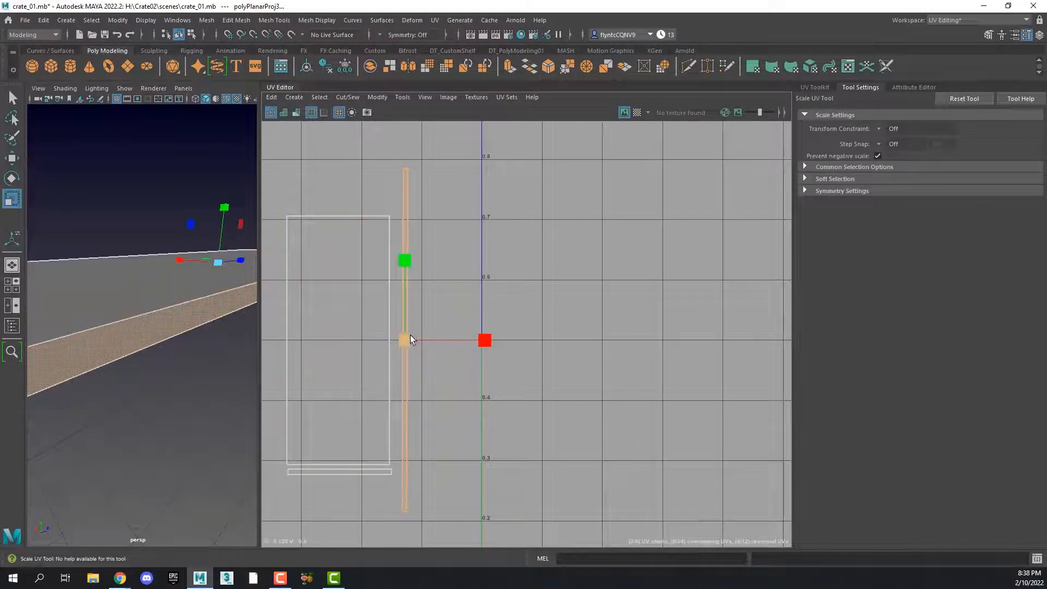
pyautogui.moveTo(410, 335); pyautogui.dragTo(381, 358, button='middle')
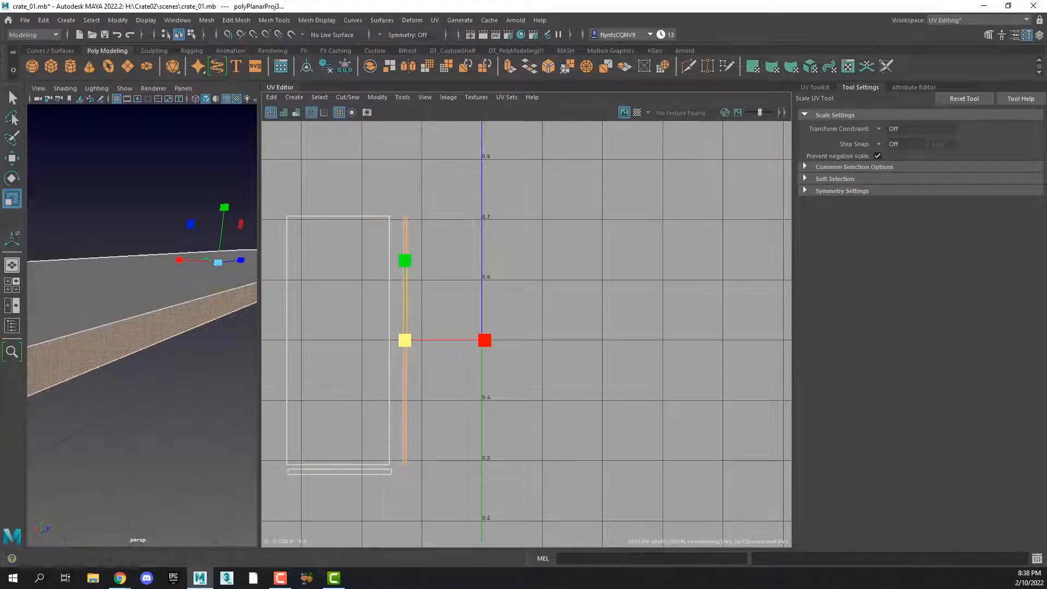
pyautogui.click(11, 159)
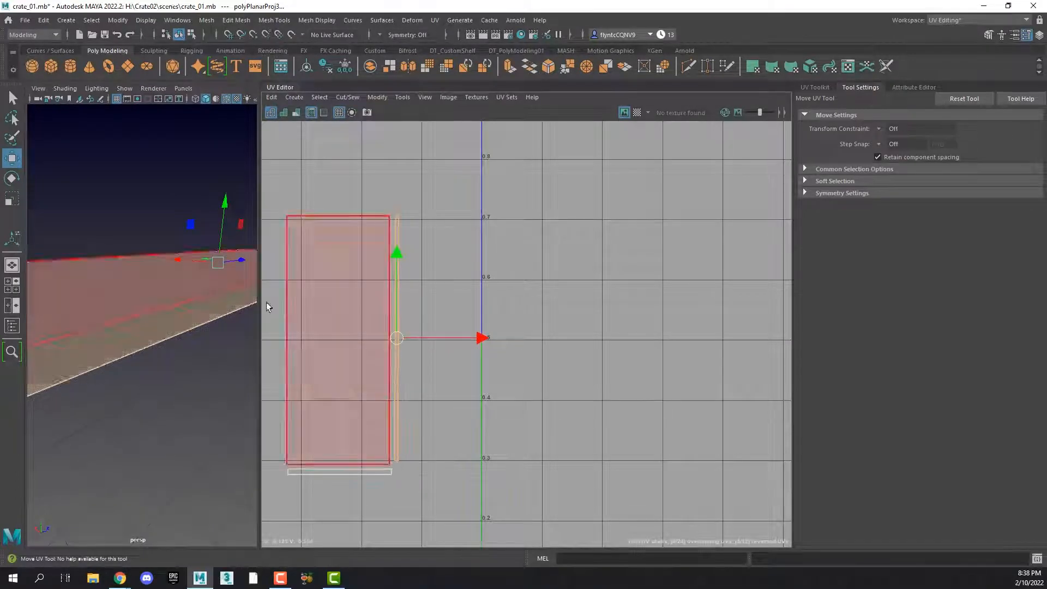
# Step: Widen the side-face strip horizontally to just under twice its width
pyautogui.press('r')
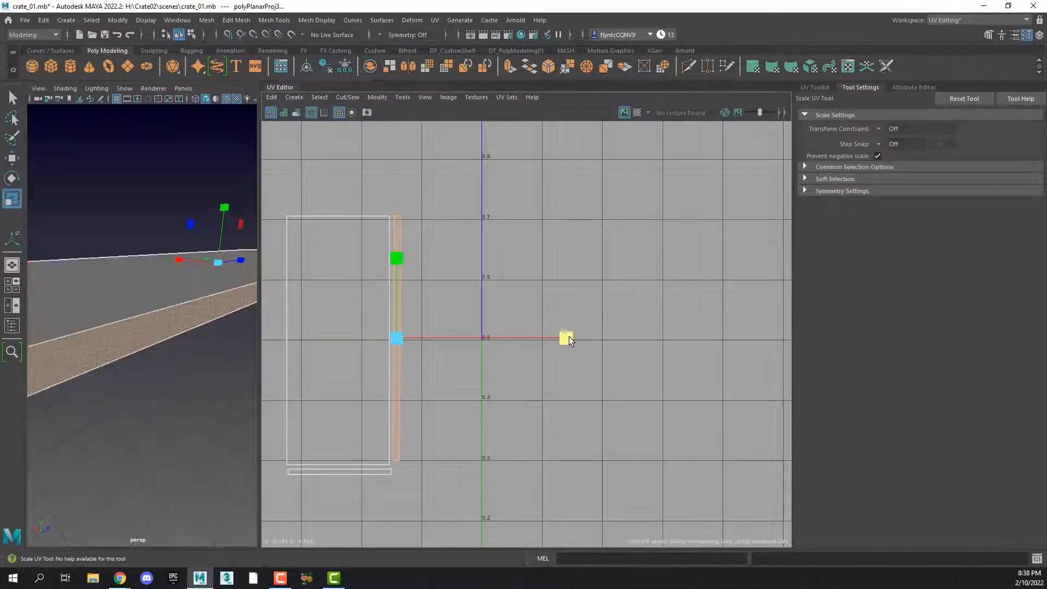
pyautogui.moveTo(552, 338); pyautogui.dragTo(542, 339)
pyautogui.scroll(-3, 430, 283)
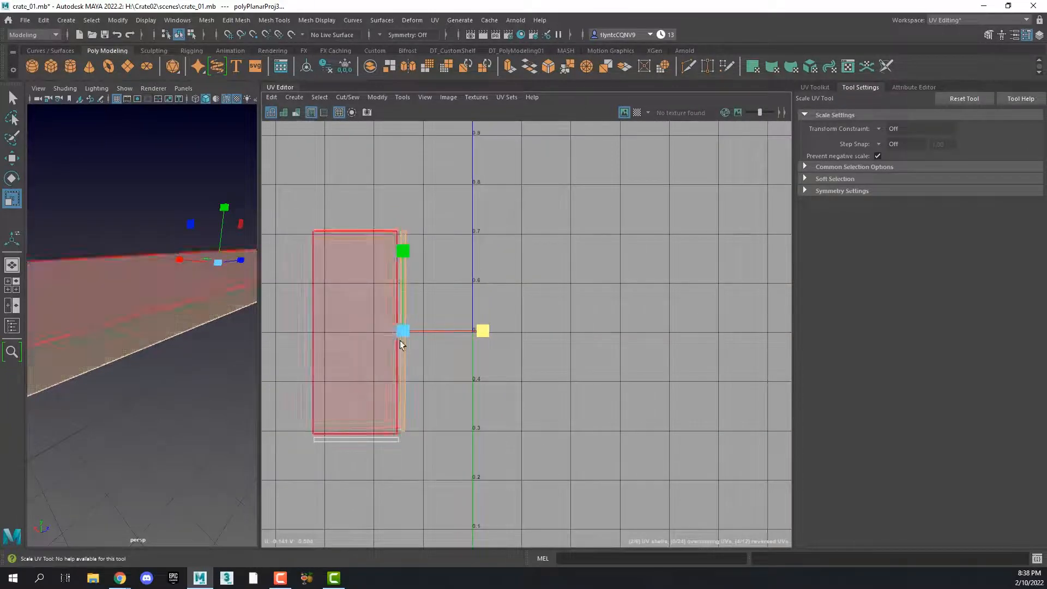
pyautogui.scroll(-5, 458, 371)
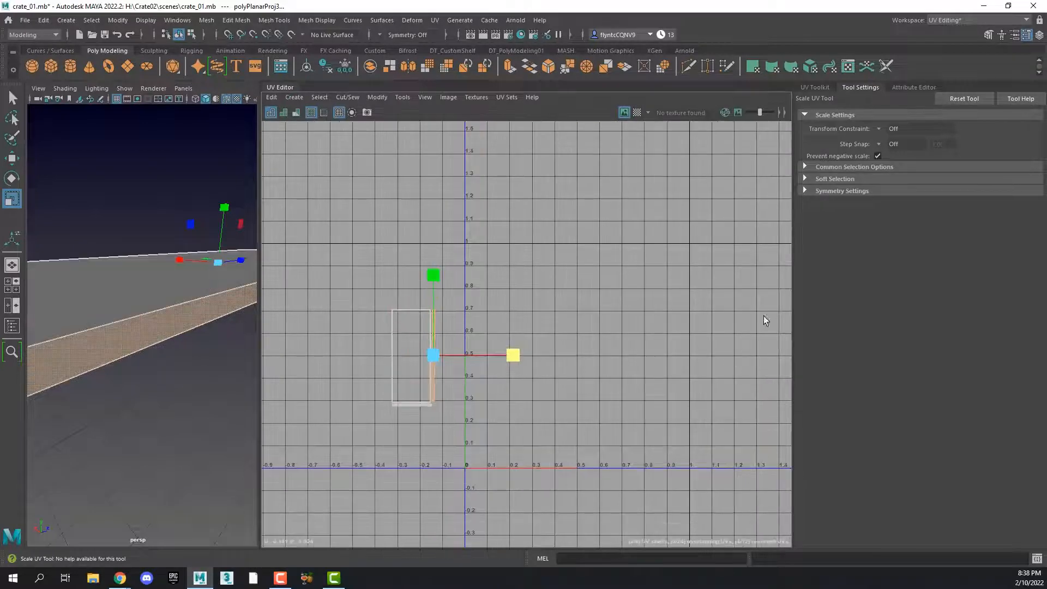
pyautogui.keyDown('alt'); pyautogui.moveTo(774, 299); pyautogui.dragTo(740, 303, button='middle'); pyautogui.keyUp('alt')
pyautogui.scroll(2, 609, 309)
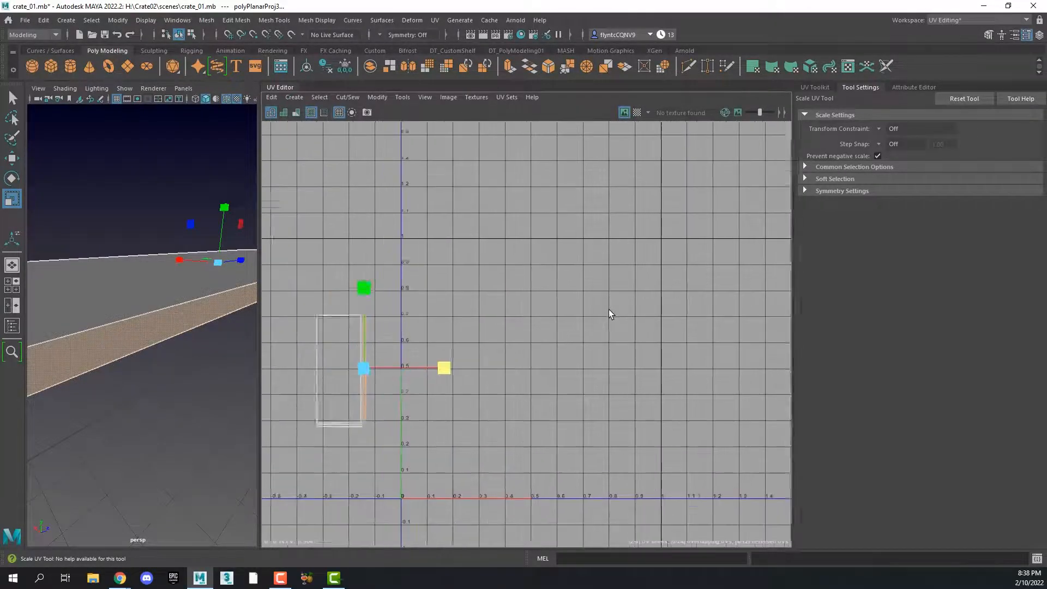
# Step: Enlarge the perspective viewport beside the UV layout and show all hidden parts of the crate
pyautogui.scroll(-5, 608, 309)
pyautogui.moveTo(261, 323); pyautogui.dragTo(434, 322)
pyautogui.scroll(2, 392, 314)
pyautogui.scroll(-8, 393, 314)
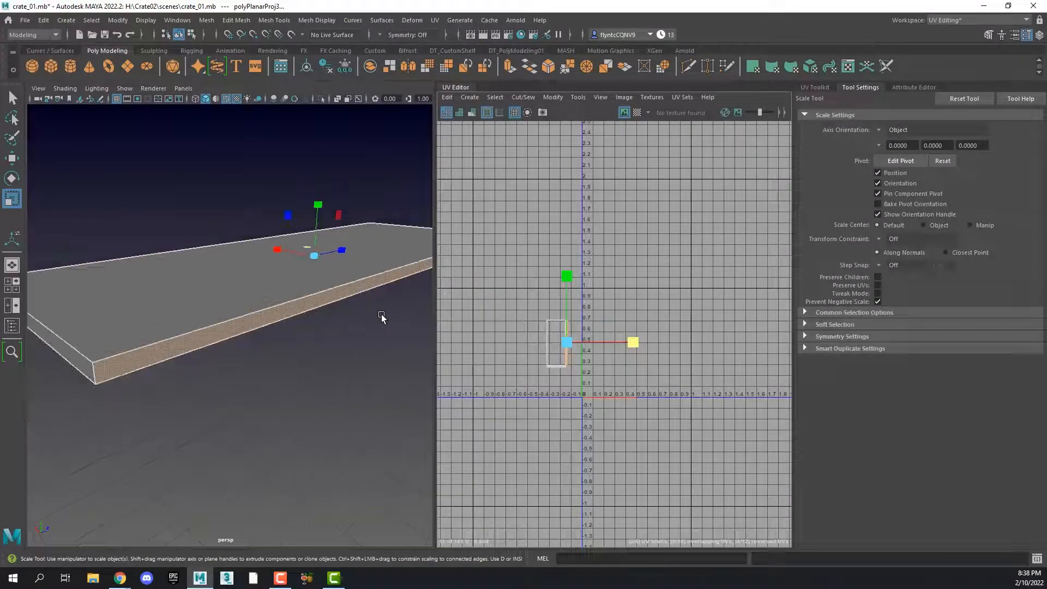
pyautogui.keyDown('alt'); pyautogui.moveTo(350, 315); pyautogui.dragTo(328, 317, button='middle'); pyautogui.keyUp('alt')
pyautogui.keyDown('alt'); pyautogui.moveTo(328, 317); pyautogui.dragTo(340, 325); pyautogui.keyUp('alt')
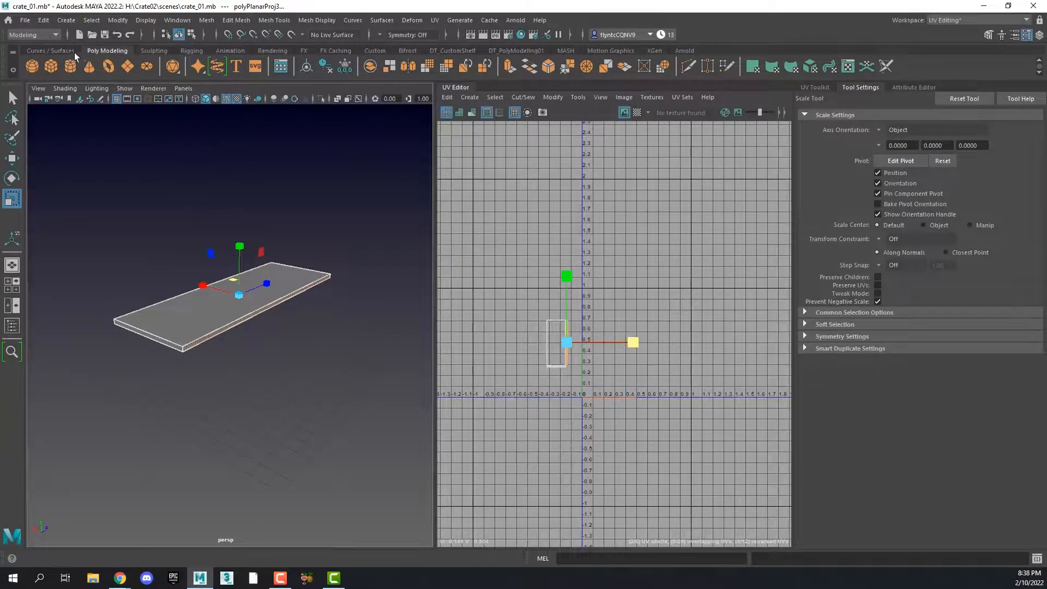
pyautogui.click(147, 22)
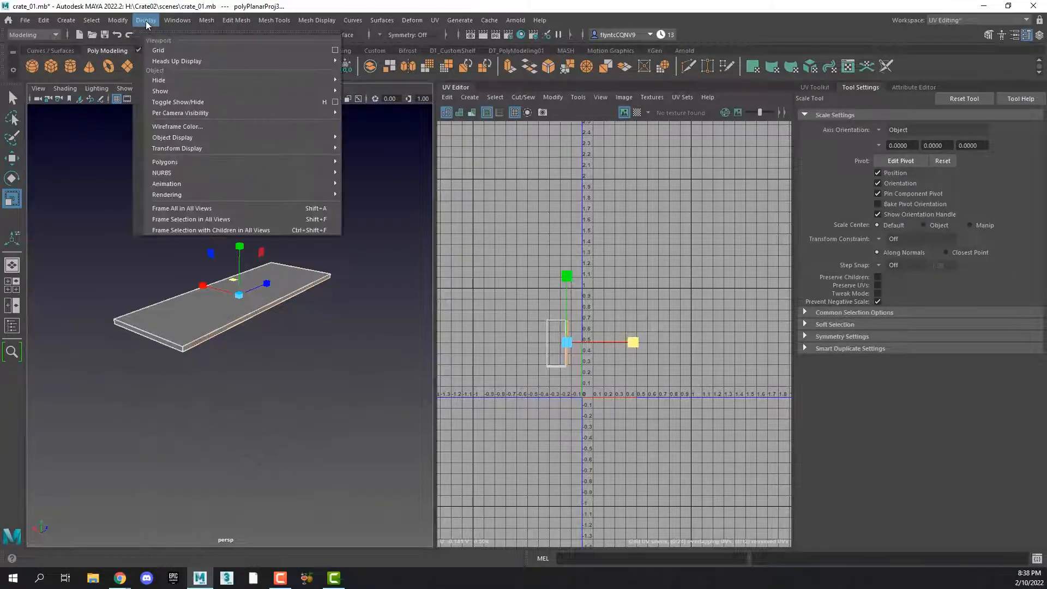
pyautogui.moveTo(168, 90)
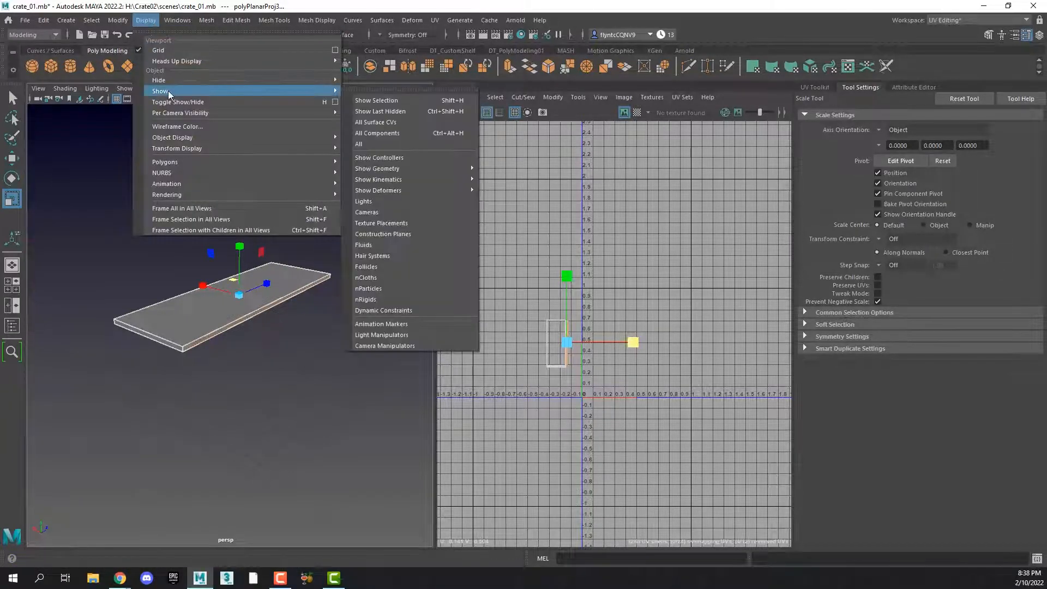
pyautogui.click(434, 134)
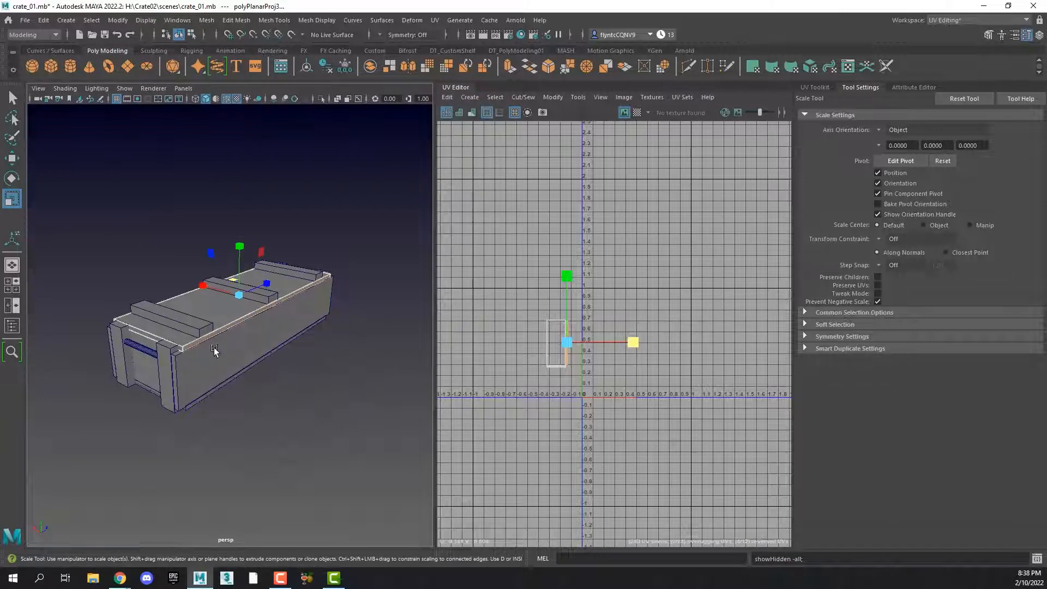
# Step: Return to object selection mode and select the nearest crosswise batten on top of the crate's lid
pyautogui.click(192, 325)
pyautogui.scroll(-3, 194, 325)
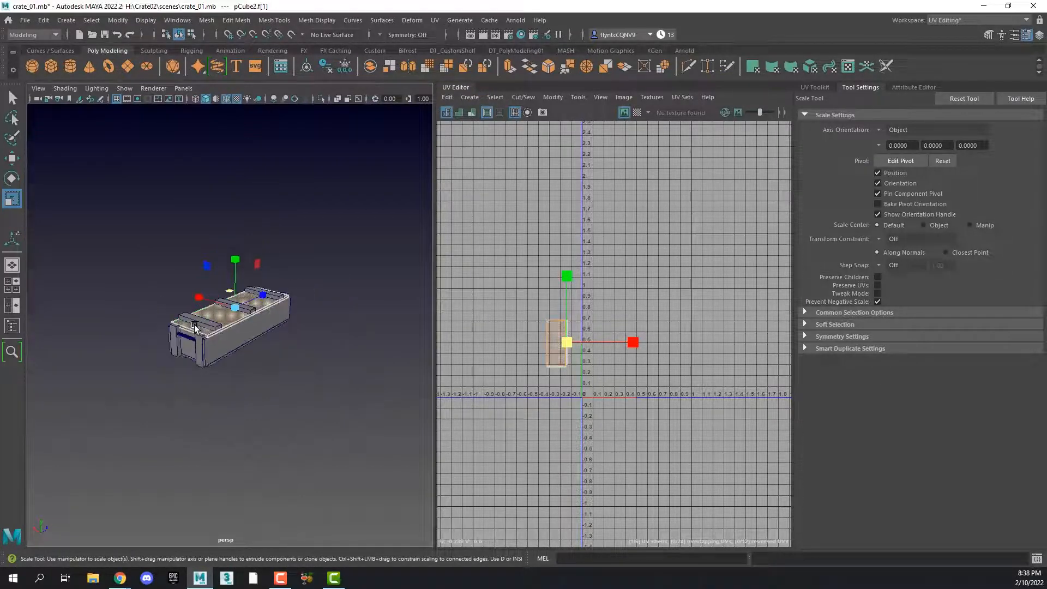
pyautogui.scroll(5, 194, 325)
pyautogui.scroll(2, 180, 325)
pyautogui.moveTo(162, 325); pyautogui.dragTo(214, 255, button='right')
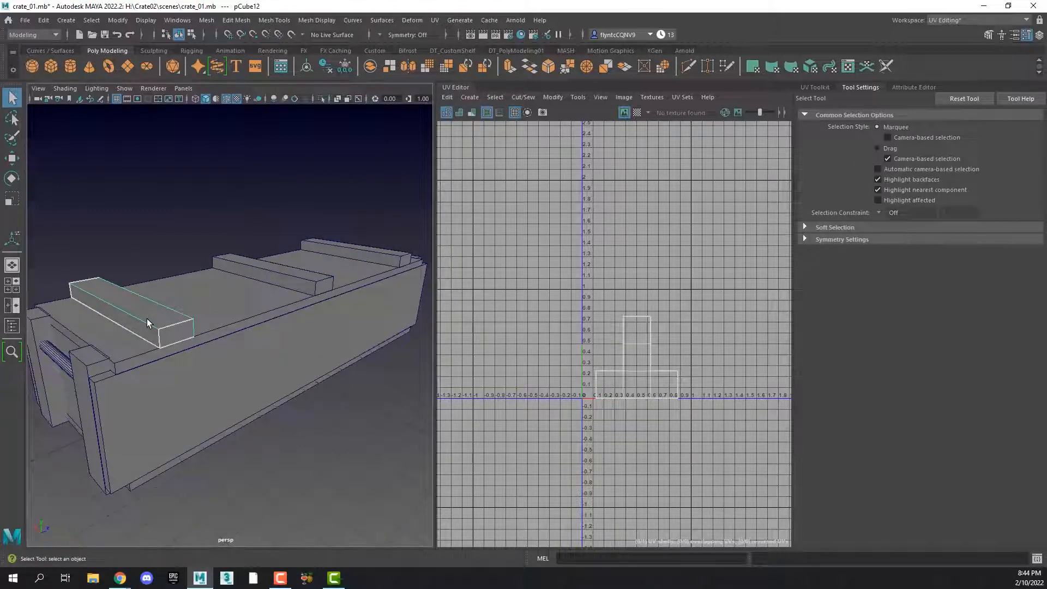
pyautogui.scroll(-2, 146, 319)
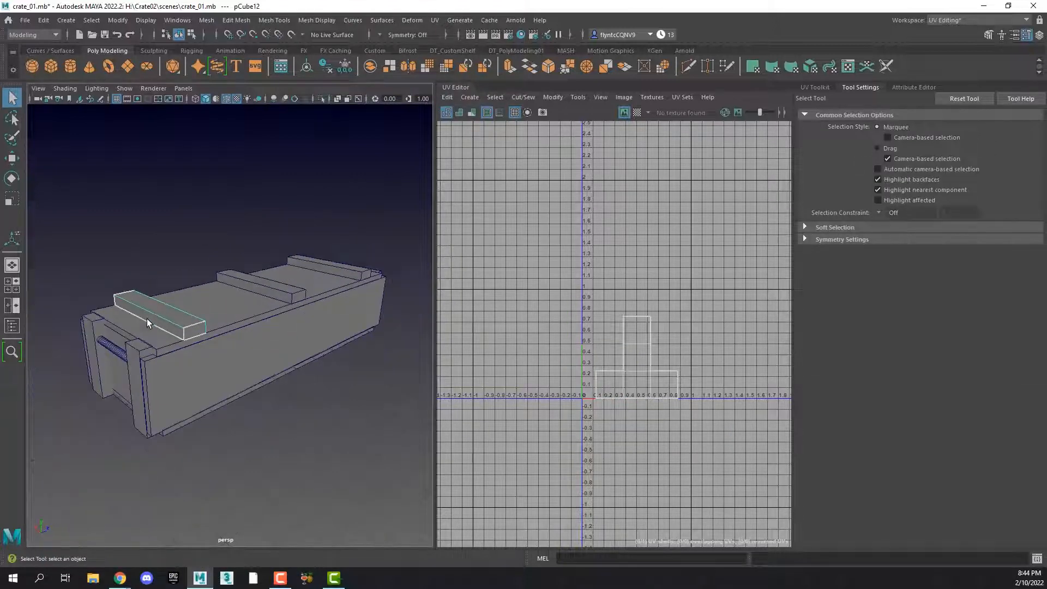
pyautogui.scroll(4, 146, 318)
pyautogui.keyDown('alt'); pyautogui.moveTo(150, 320); pyautogui.dragTo(239, 340, button='middle'); pyautogui.keyUp('alt')
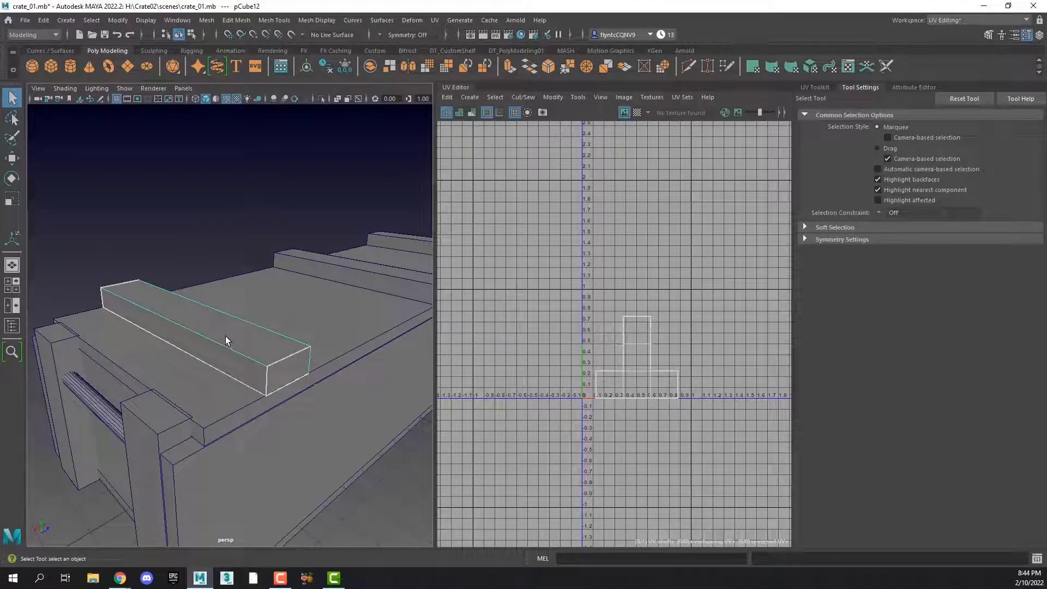
# Step: Select the batten's top face and apply a planar UV projection from the Y axis, fitted to the bounding box
pyautogui.moveTo(221, 336); pyautogui.dragTo(287, 336, button='right')
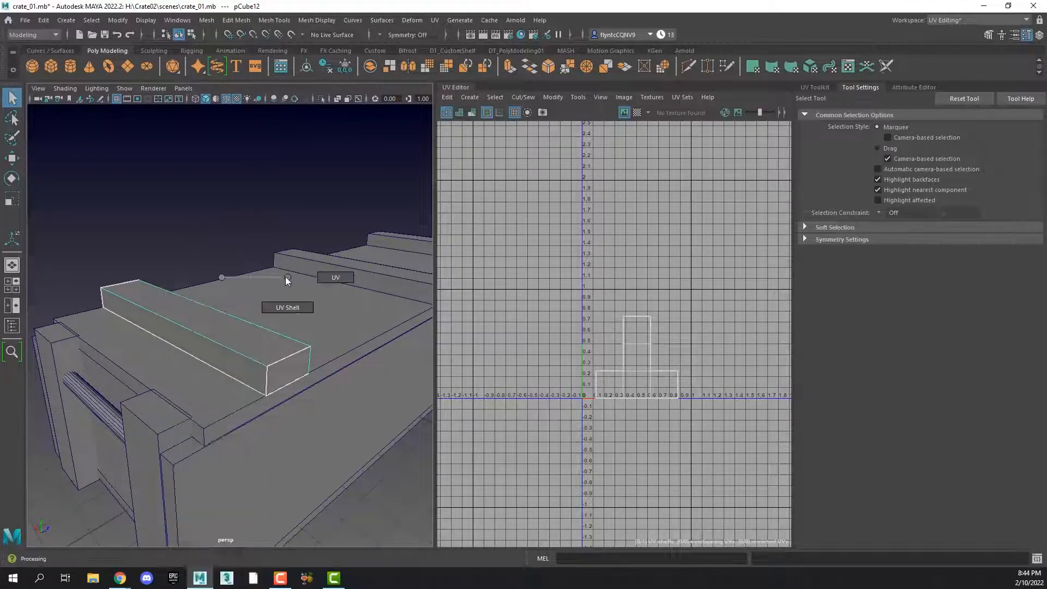
pyautogui.moveTo(221, 277); pyautogui.dragTo(221, 308, button='right')
pyautogui.click(217, 327)
pyautogui.keyDown('alt'); pyautogui.moveTo(217, 327); pyautogui.dragTo(381, 367); pyautogui.keyUp('alt')
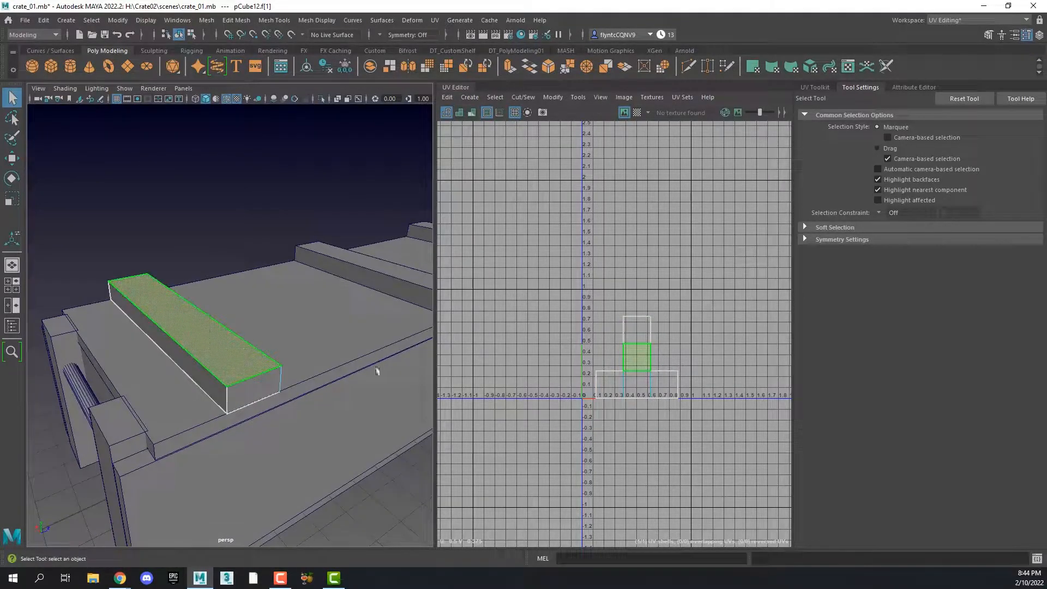
pyautogui.click(436, 25)
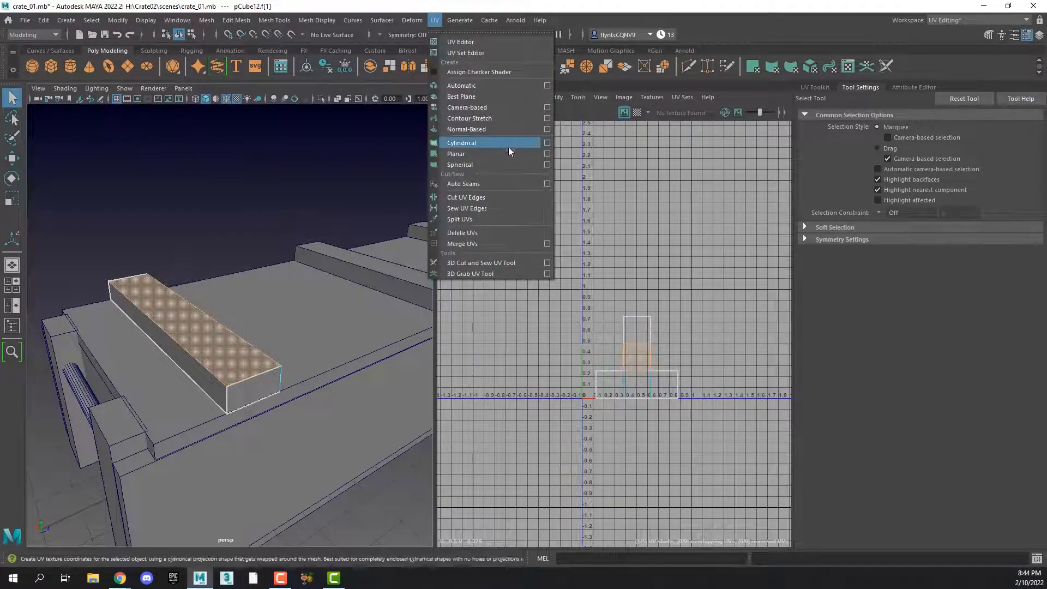
pyautogui.click(547, 154)
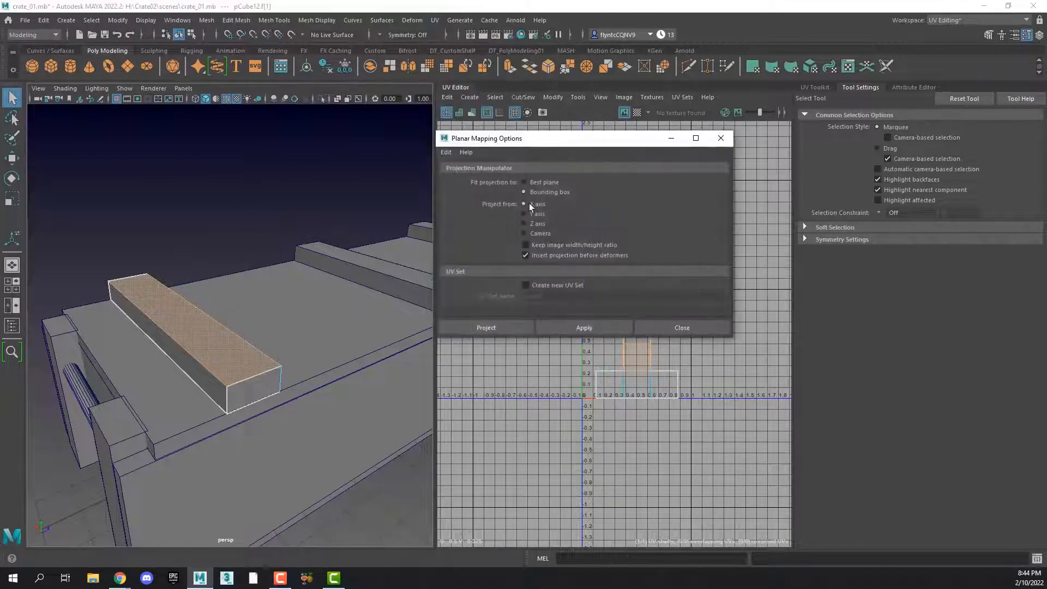
pyautogui.click(509, 327)
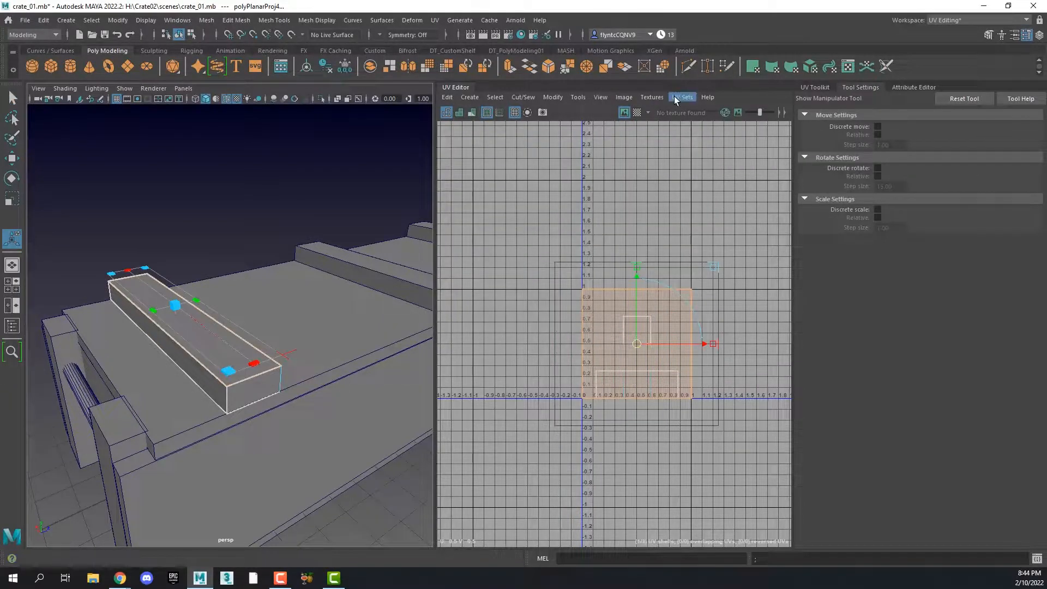
# Step: Display the checker pattern and scale the batten's top-face UVs into a thin horizontal strip about half a tile long with square checks
pyautogui.click(636, 112)
pyautogui.press('q')
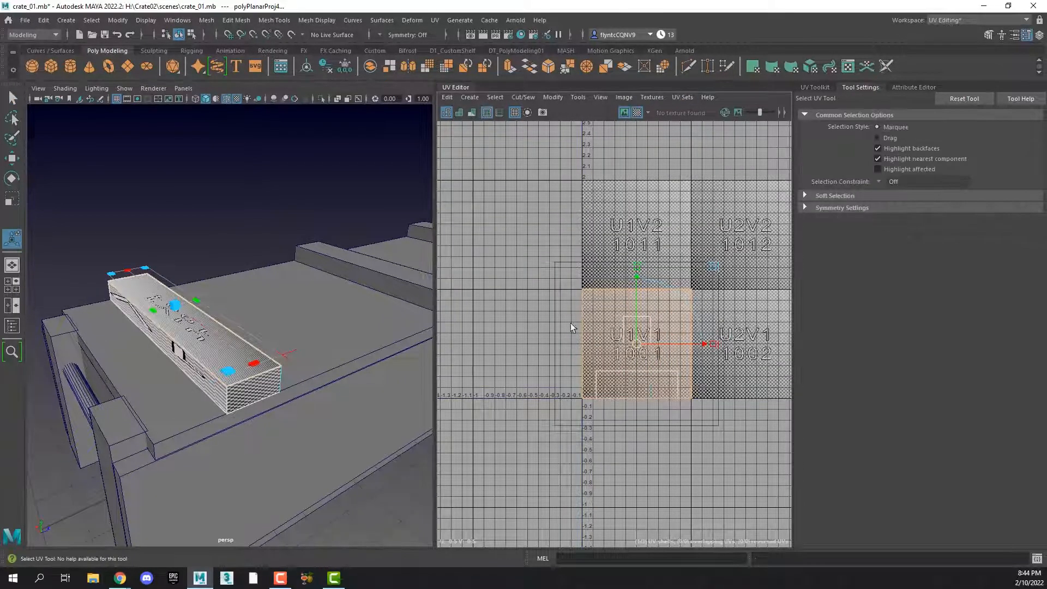
pyautogui.click(12, 198)
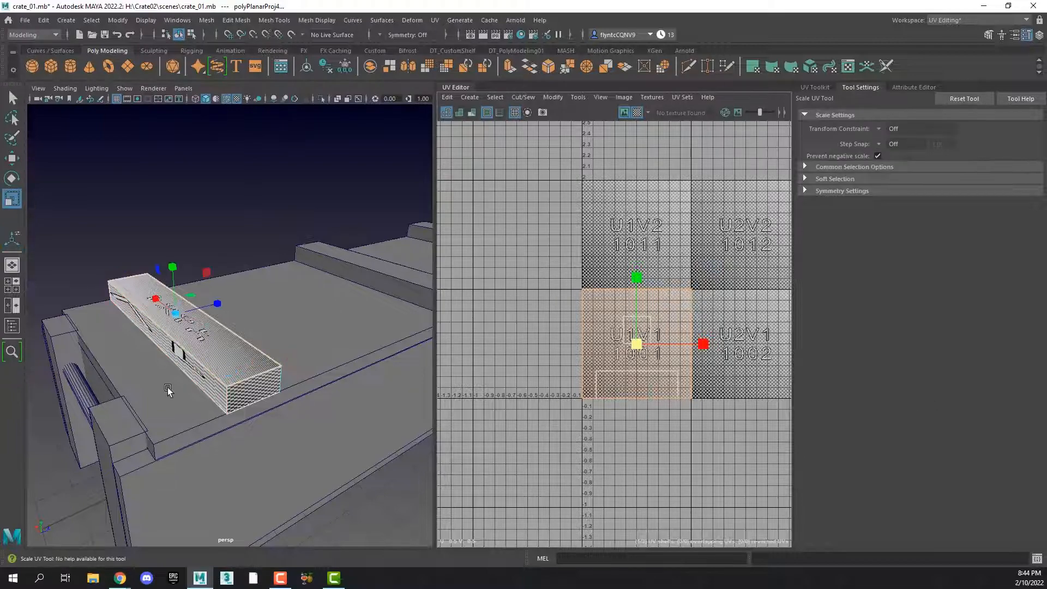
pyautogui.press('f')
pyautogui.moveTo(704, 345); pyautogui.dragTo(670, 356)
pyautogui.hotkey('ctrl', 'z')
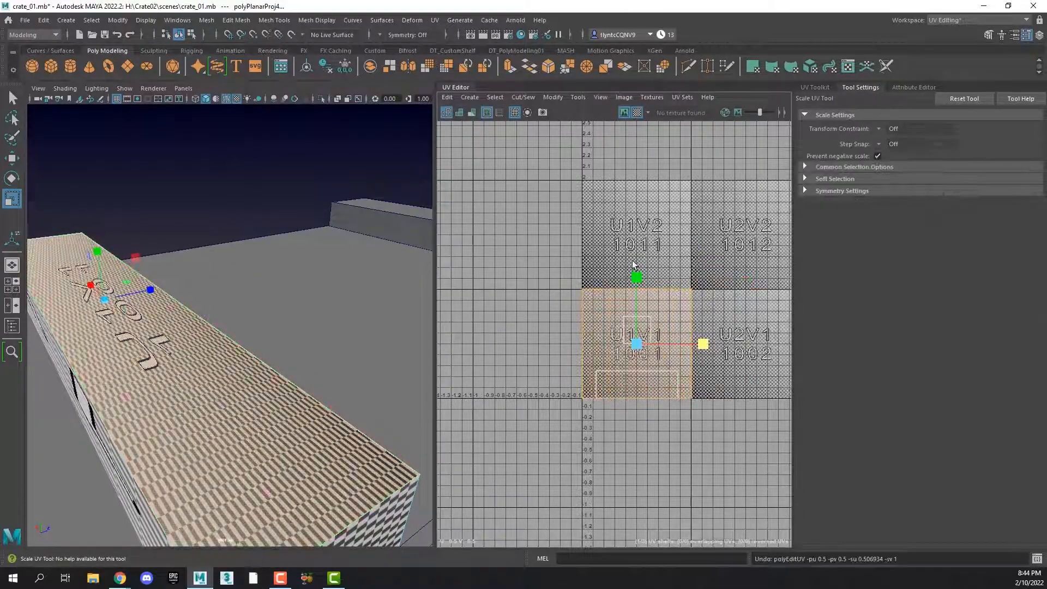
pyautogui.moveTo(641, 282); pyautogui.dragTo(607, 360)
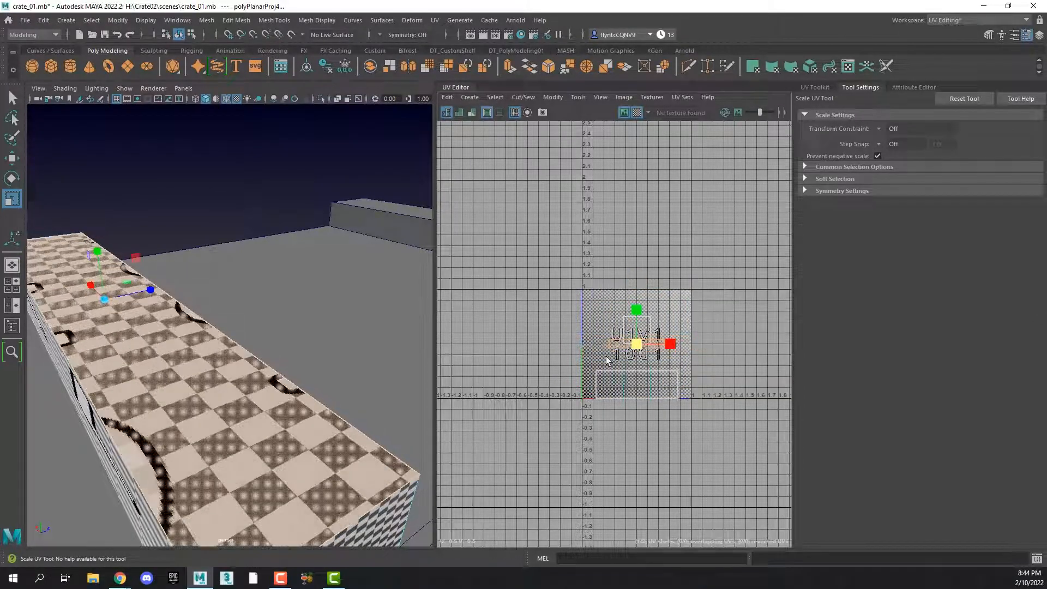
# Step: Move the top-face strip out of the 0–1 square to the lower part of the tile diagonally up and left
pyautogui.click(12, 160)
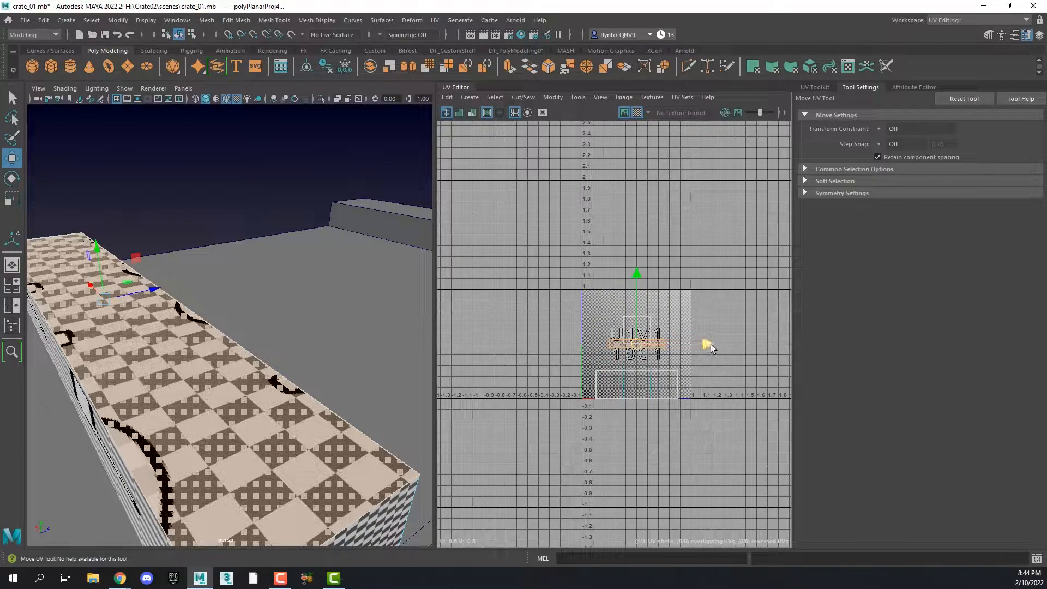
pyautogui.moveTo(711, 345); pyautogui.dragTo(613, 343)
pyautogui.moveTo(539, 273); pyautogui.dragTo(552, 225)
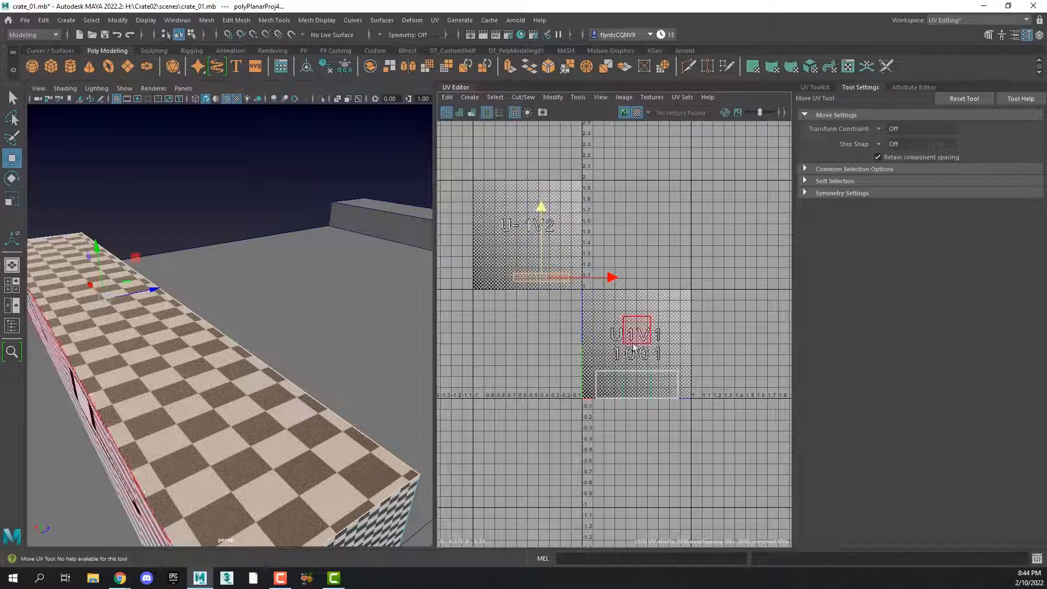
pyautogui.scroll(3, 328, 480)
pyautogui.scroll(-3, 329, 480)
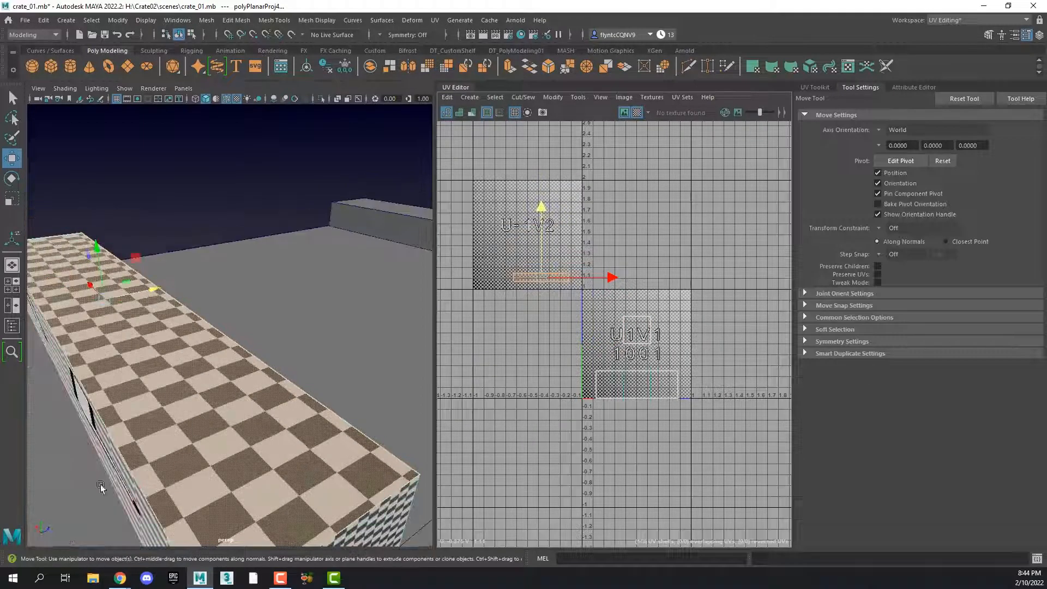
# Step: Select the batten's two long side faces and apply a planar projection from the Z axis, fitted to the bounding box
pyautogui.click(101, 484)
pyautogui.keyDown('alt'); pyautogui.moveTo(281, 434); pyautogui.dragTo(140, 350); pyautogui.keyUp('alt')
pyautogui.keyDown('shift'); pyautogui.click(87, 382); pyautogui.keyUp('shift')
pyautogui.keyDown('alt'); pyautogui.moveTo(87, 382); pyautogui.dragTo(172, 347); pyautogui.keyUp('alt')
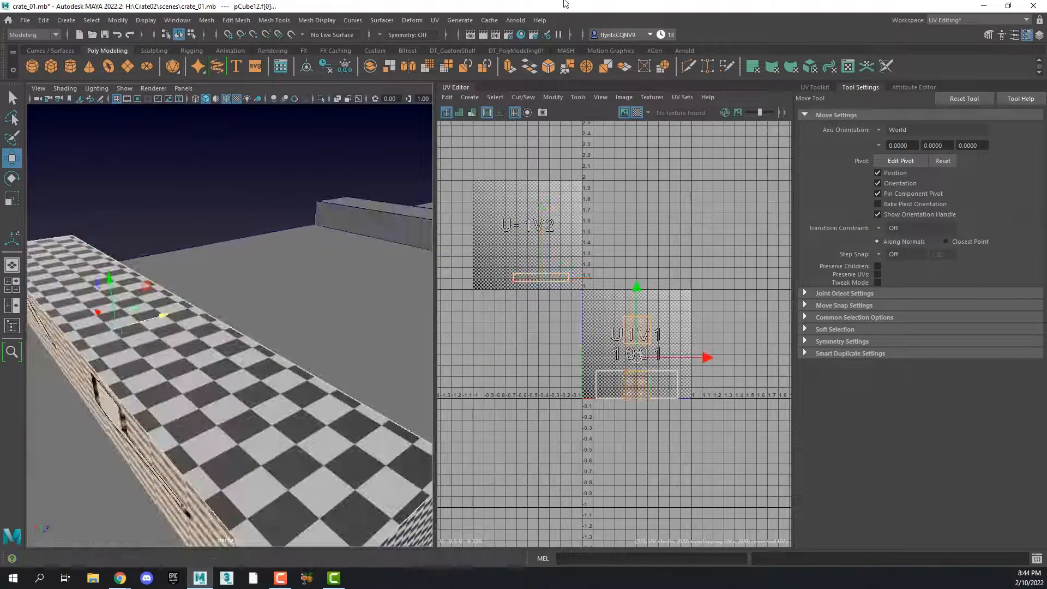
pyautogui.click(434, 20)
pyautogui.click(547, 154)
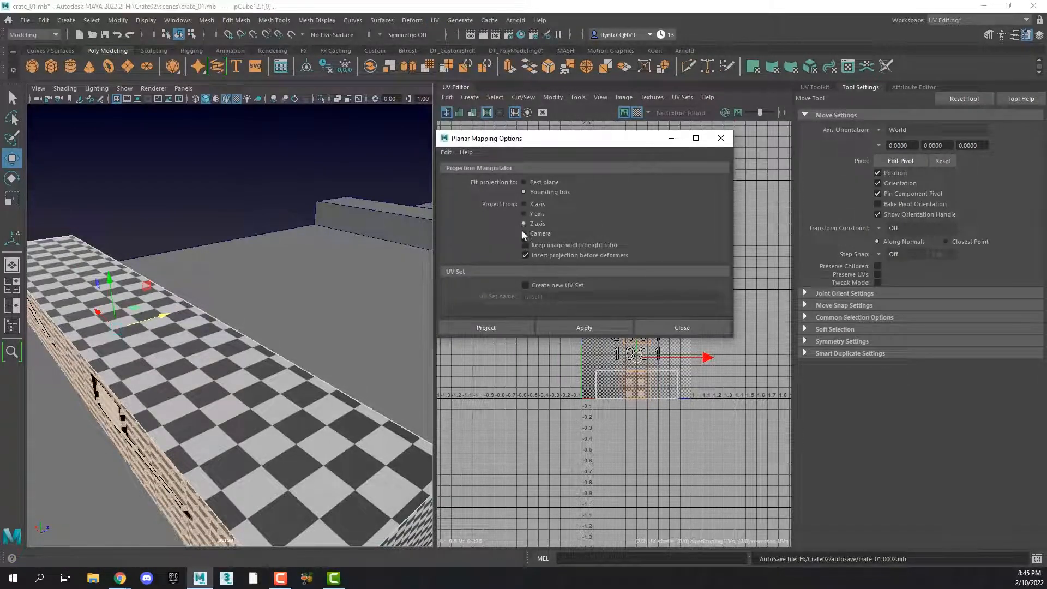
pyautogui.click(486, 327)
# Step: Scale the side-face UVs into a thin strip with square checks and place it just below the top-face strip
pyautogui.keyDown('alt'); pyautogui.moveTo(197, 468); pyautogui.dragTo(245, 427); pyautogui.keyUp('alt')
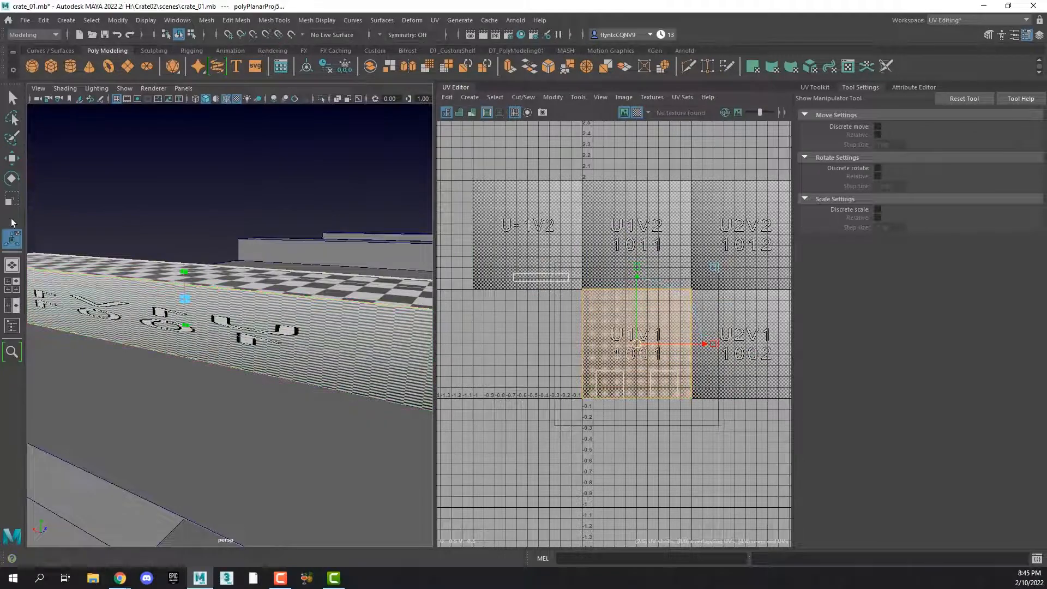
pyautogui.press('r')
pyautogui.moveTo(638, 279); pyautogui.dragTo(544, 288)
pyautogui.hotkey('ctrl', 'z')
pyautogui.press('w')
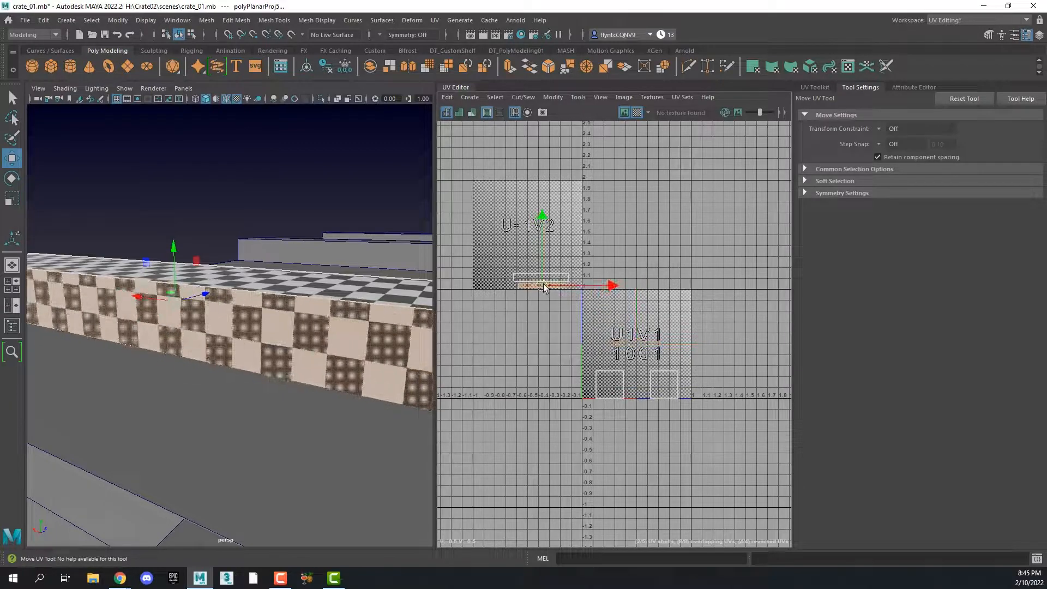
# Step: Select the batten's two end faces and apply a planar projection from the X axis, fitted to the bounding box
pyautogui.keyDown('alt'); pyautogui.moveTo(395, 330); pyautogui.dragTo(205, 313); pyautogui.keyUp('alt')
pyautogui.click(276, 395)
pyautogui.keyDown('shift'); pyautogui.click(396, 311); pyautogui.keyUp('shift')
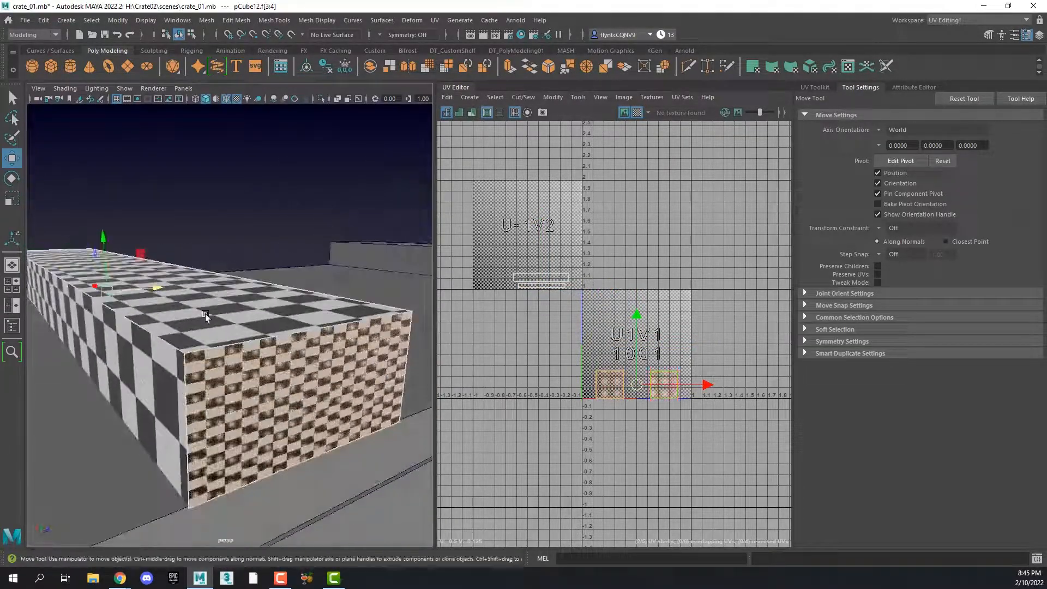
pyautogui.click(435, 20)
pyautogui.click(547, 154)
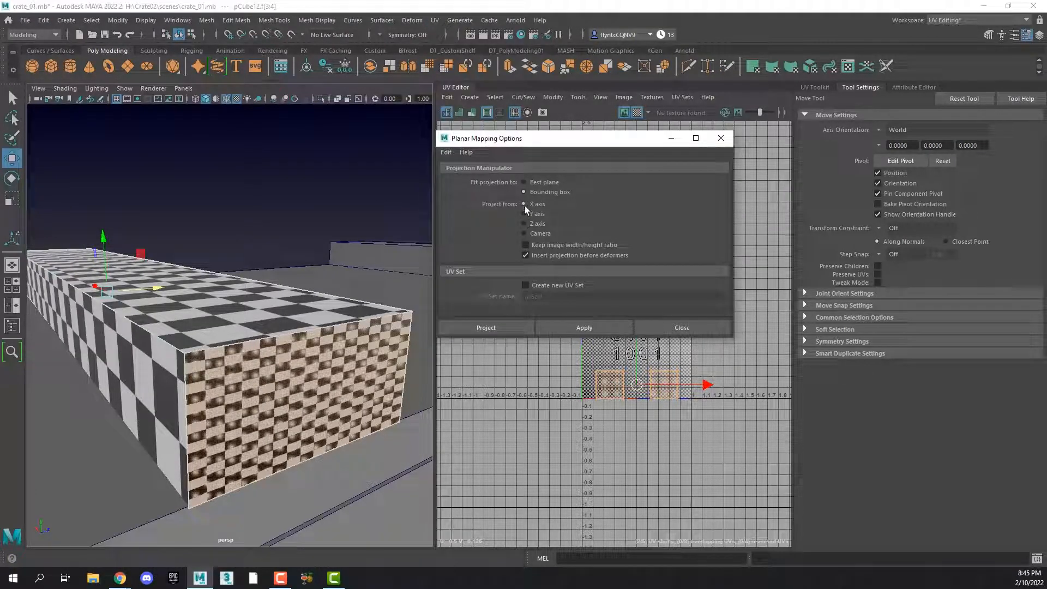
pyautogui.click(524, 205)
pyautogui.click(506, 330)
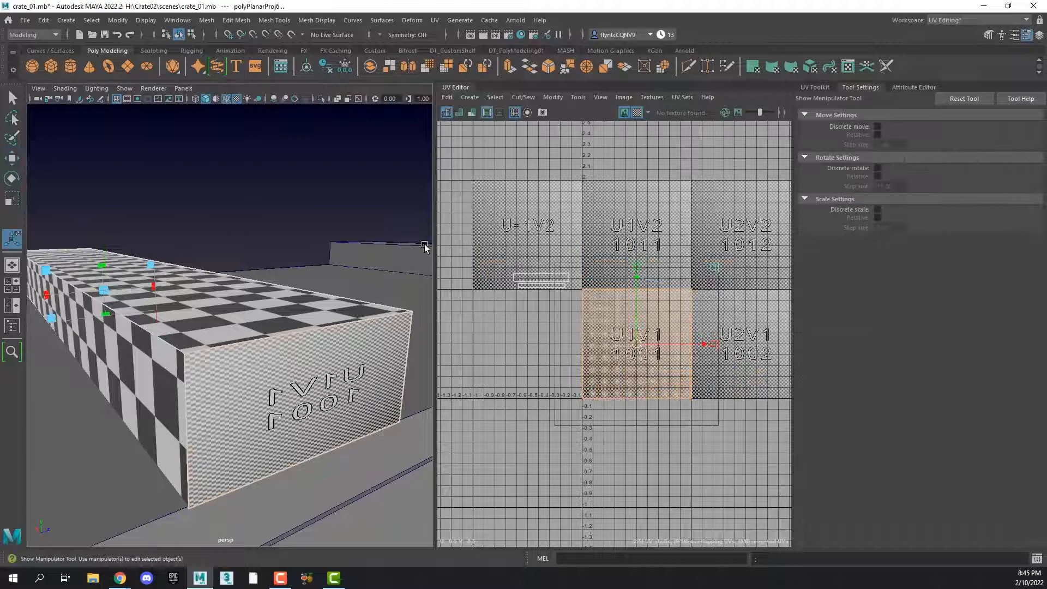
# Step: Shrink the end-face UVs to a small rectangle with square checks and rotate it a quarter turn so it stands upright
pyautogui.click(11, 197)
pyautogui.moveTo(637, 278); pyautogui.dragTo(585, 357)
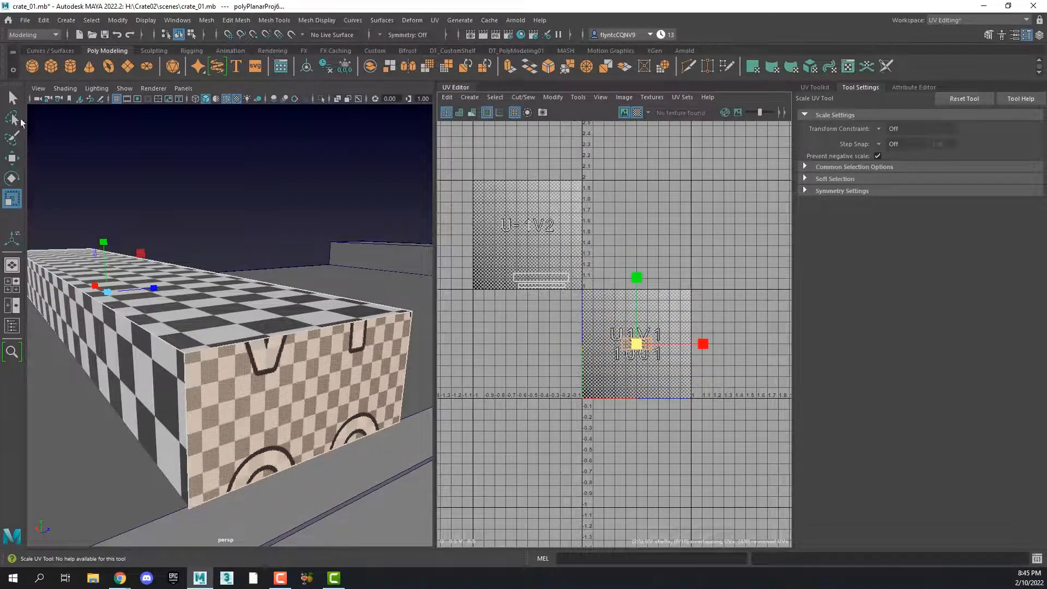
pyautogui.click(12, 177)
pyautogui.moveTo(657, 282); pyautogui.dragTo(444, 290)
# Step: Move the end-face shell beside the long strips and shrink it to match their checker size
pyautogui.click(12, 158)
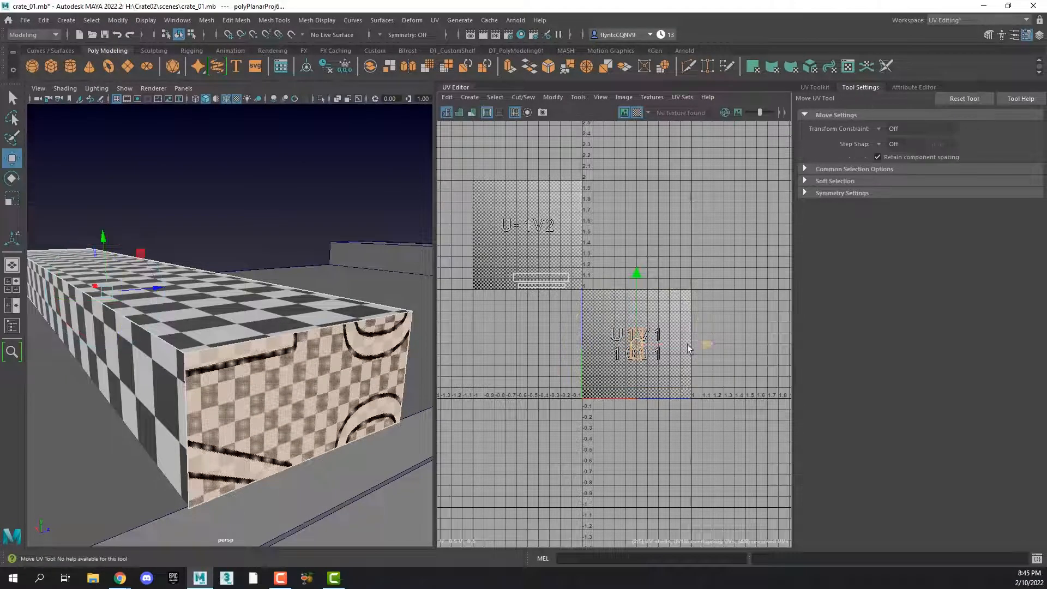
pyautogui.moveTo(636, 344); pyautogui.dragTo(579, 278)
pyautogui.scroll(-1, 578, 278)
pyautogui.scroll(4, 579, 279)
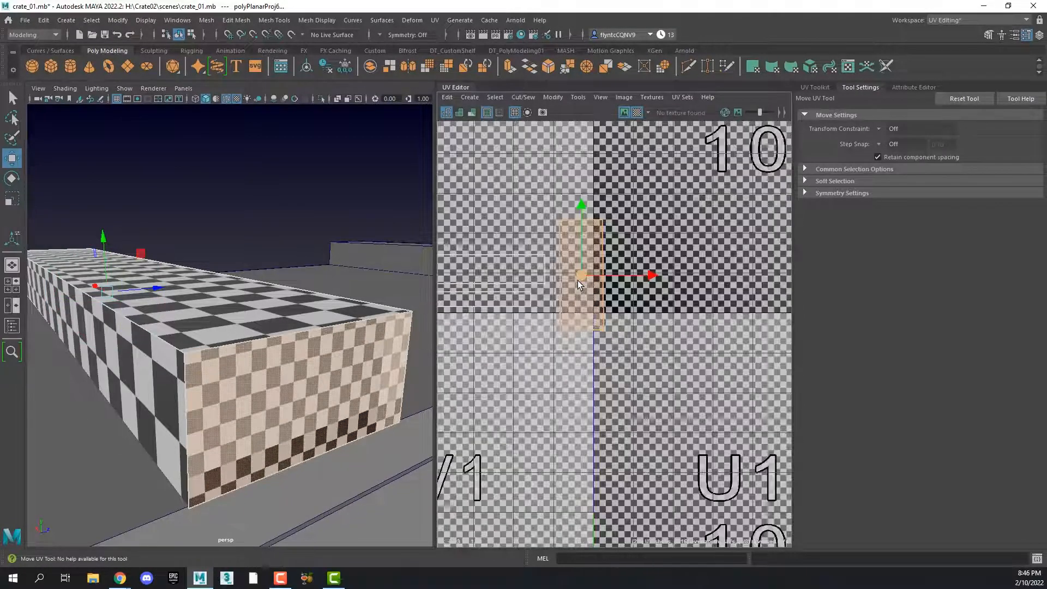
pyautogui.click(9, 200)
pyautogui.moveTo(580, 275); pyautogui.dragTo(491, 262)
pyautogui.click(12, 158)
pyautogui.moveTo(581, 275); pyautogui.dragTo(561, 269)
# Step: Select the side-face strip and enlarge it to the same length as the top-face strip
pyautogui.keyDown('alt'); pyautogui.moveTo(504, 299); pyautogui.dragTo(651, 299, button='middle'); pyautogui.keyUp('alt')
pyautogui.click(650, 299)
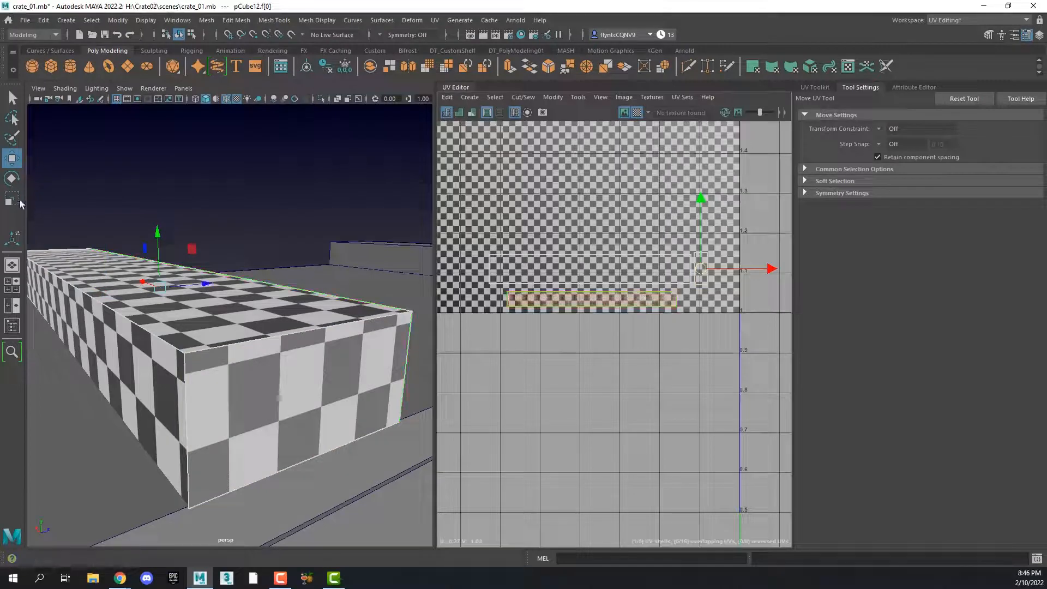
pyautogui.click(18, 200)
pyautogui.moveTo(597, 294); pyautogui.dragTo(612, 290)
pyautogui.click(700, 285)
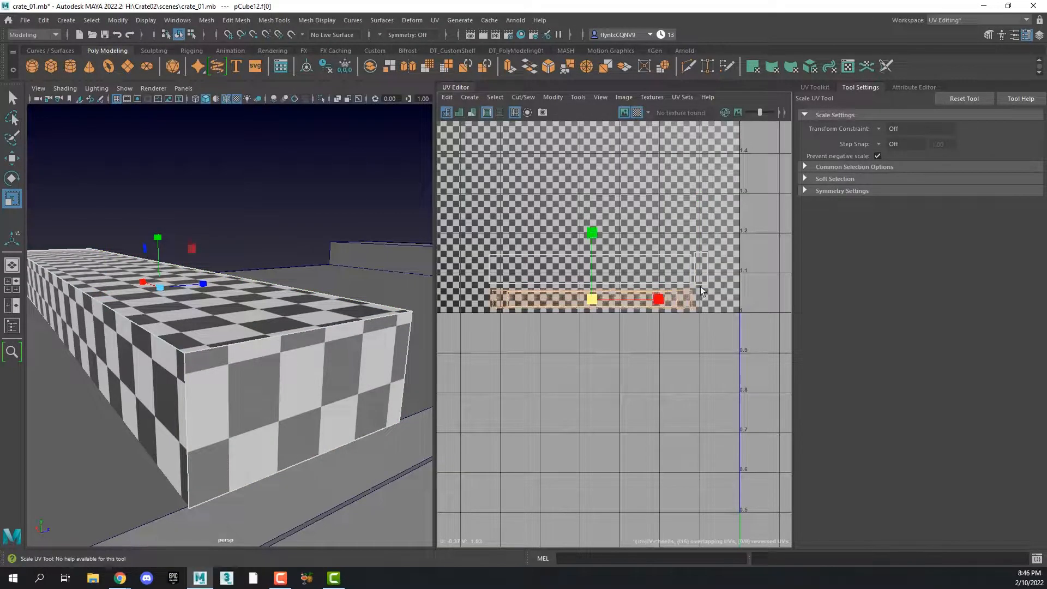
# Step: Select the cylindrical handle bar at the crate's end and display the checker pattern on it
pyautogui.scroll(-5, 252, 347)
pyautogui.keyDown('alt'); pyautogui.moveTo(253, 351); pyautogui.dragTo(98, 362, button='middle'); pyautogui.keyUp('alt')
pyautogui.click(308, 336)
pyautogui.keyDown('alt'); pyautogui.moveTo(361, 332); pyautogui.dragTo(447, 298, button='middle'); pyautogui.keyUp('alt')
pyautogui.scroll(2, 310, 341)
pyautogui.scroll(-2, 311, 342)
pyautogui.keyDown('alt'); pyautogui.moveTo(310, 341); pyautogui.dragTo(365, 337); pyautogui.keyUp('alt')
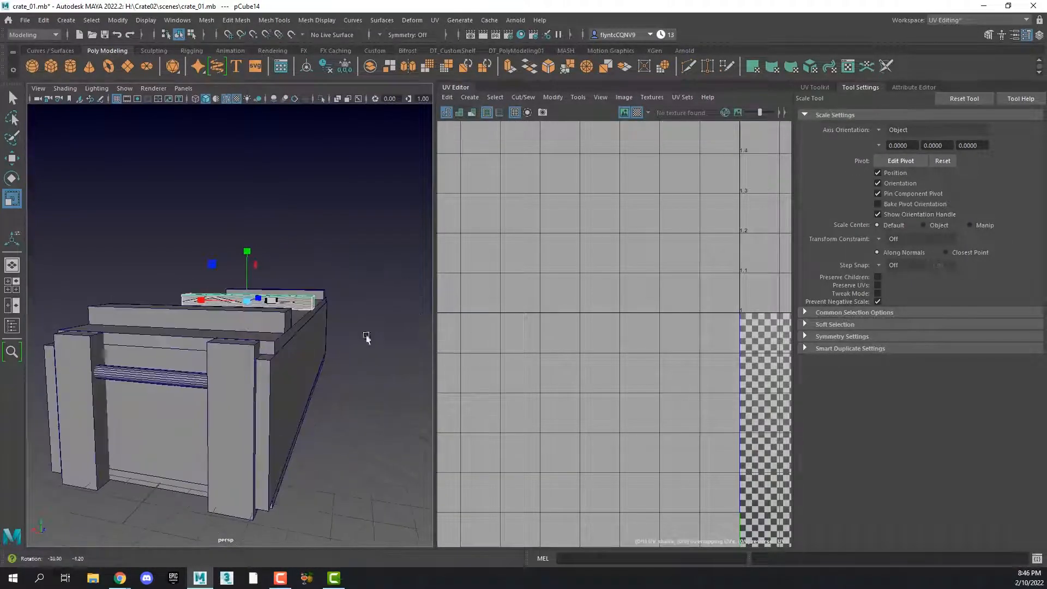
pyautogui.click(166, 381)
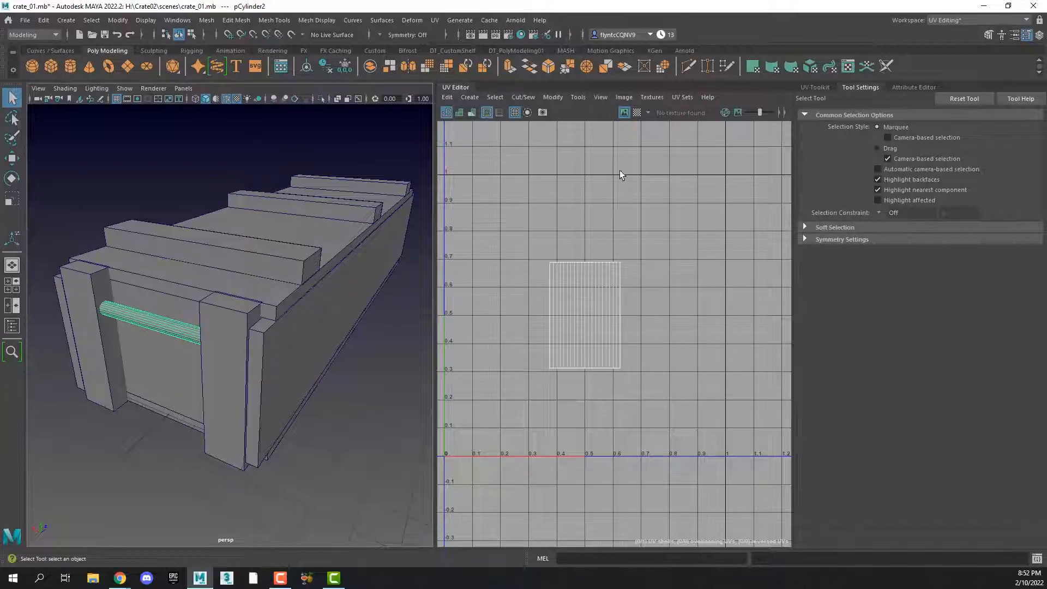
pyautogui.click(636, 112)
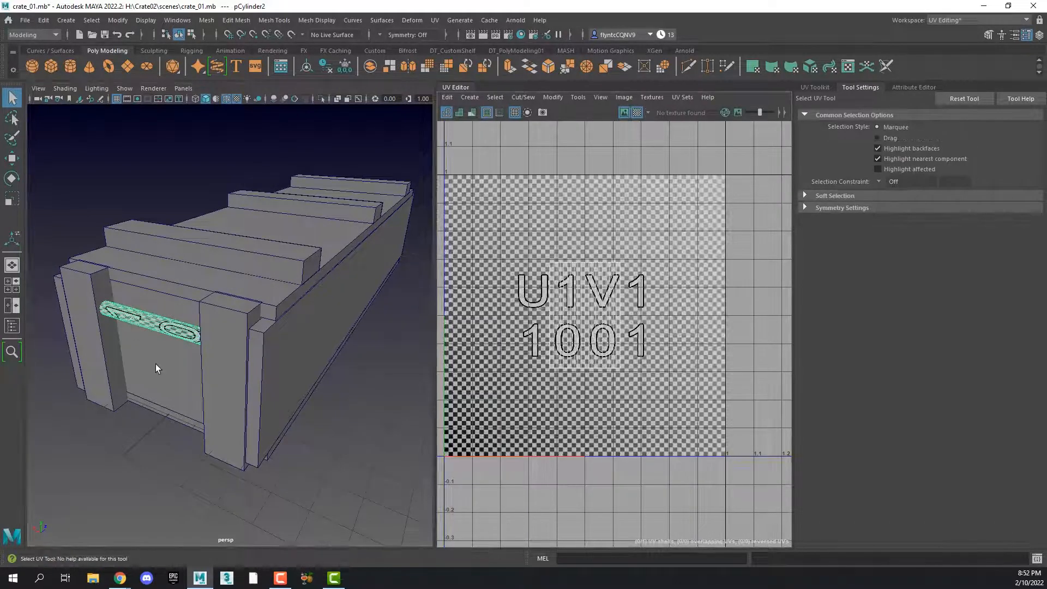
pyautogui.scroll(-5, 158, 349)
pyautogui.scroll(12, 163, 347)
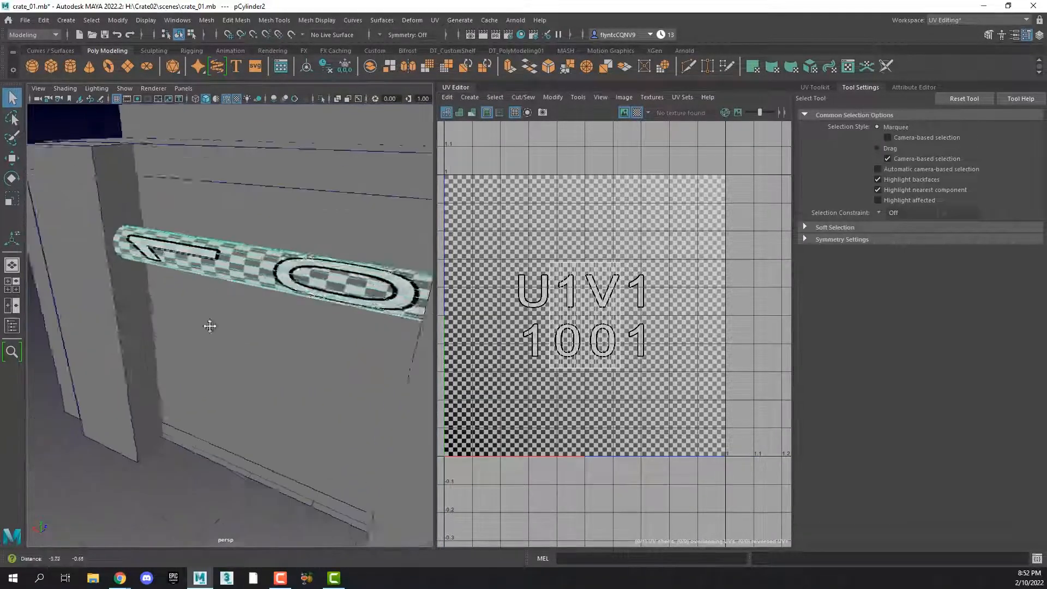
pyautogui.keyDown('alt'); pyautogui.moveTo(171, 345); pyautogui.dragTo(163, 347, button='middle'); pyautogui.keyUp('alt')
# Step: Select all the handle's faces, narrow their UV shell to about half its width, and scale the whole shell down by about half
pyautogui.click(12, 198)
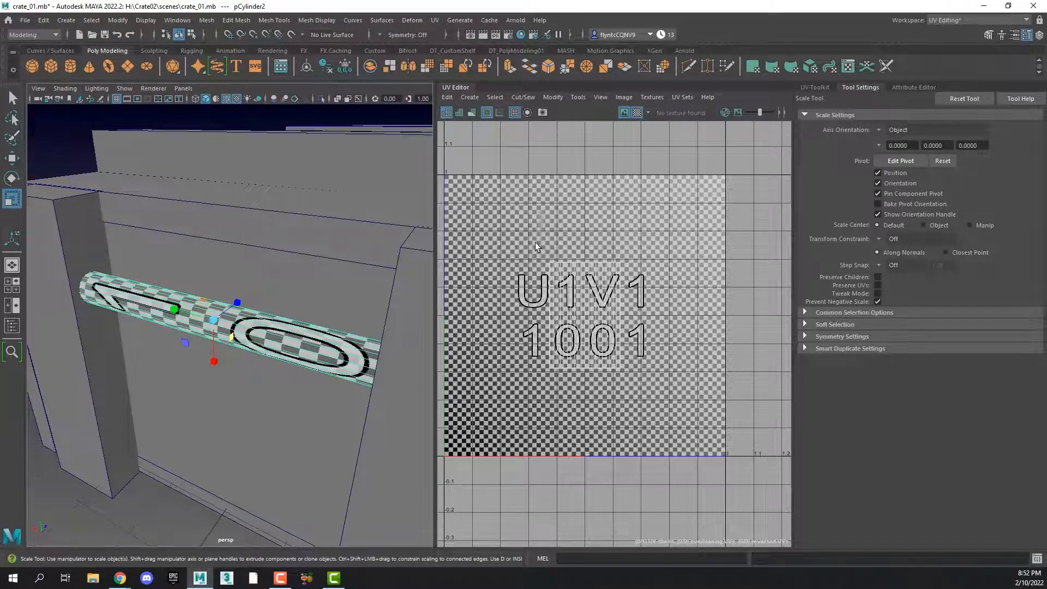
pyautogui.click(808, 88)
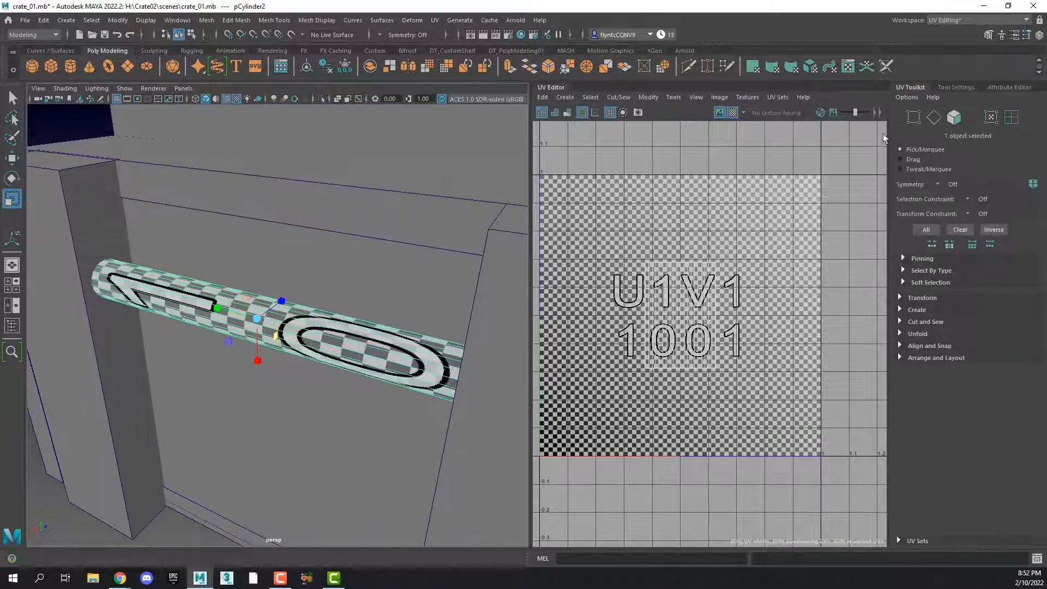
pyautogui.click(953, 116)
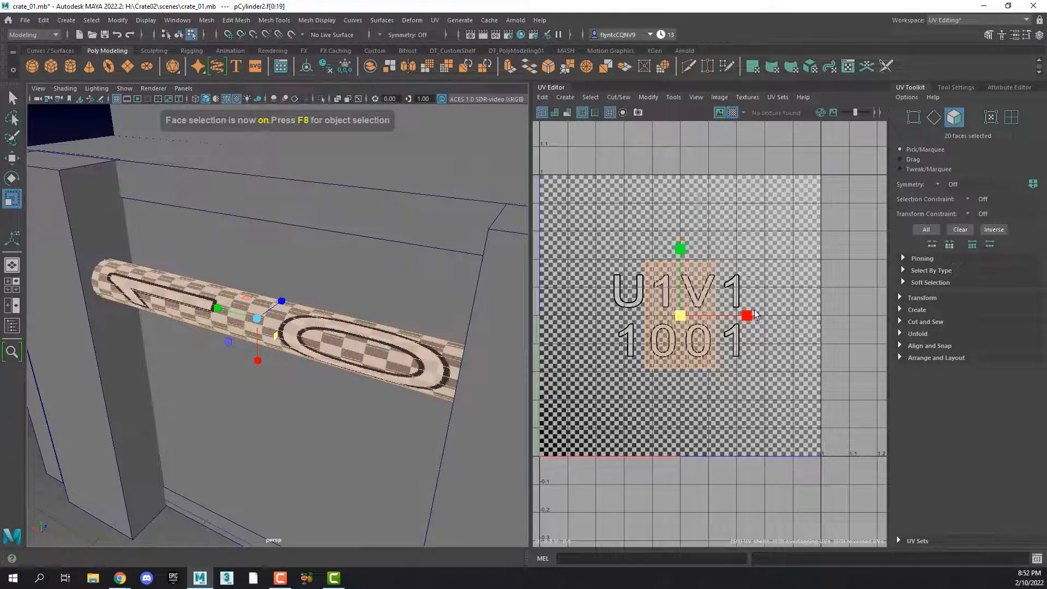
pyautogui.moveTo(747, 316); pyautogui.dragTo(714, 320)
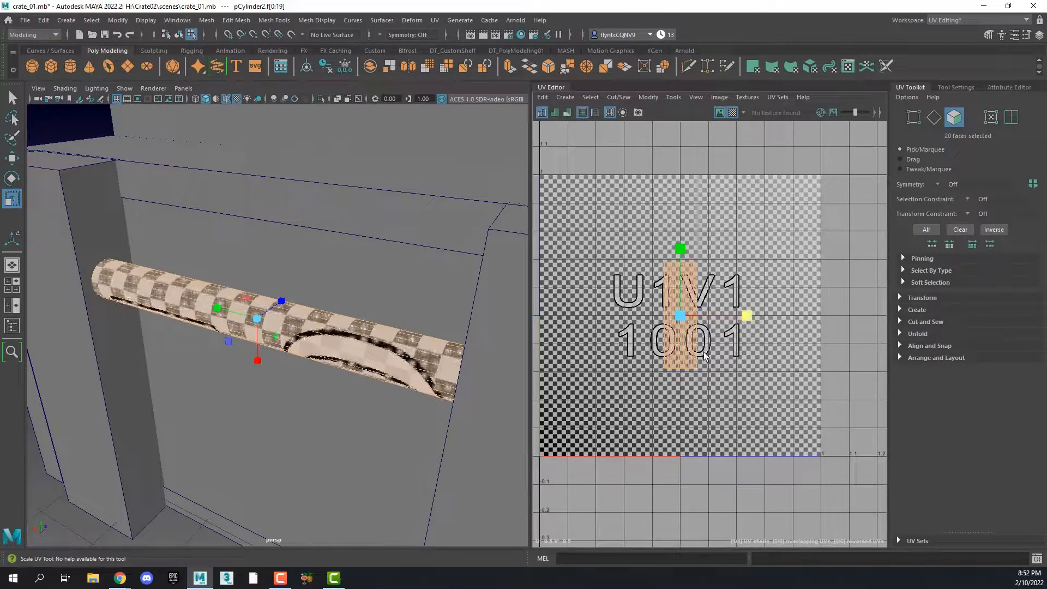
pyautogui.scroll(-2, 706, 356)
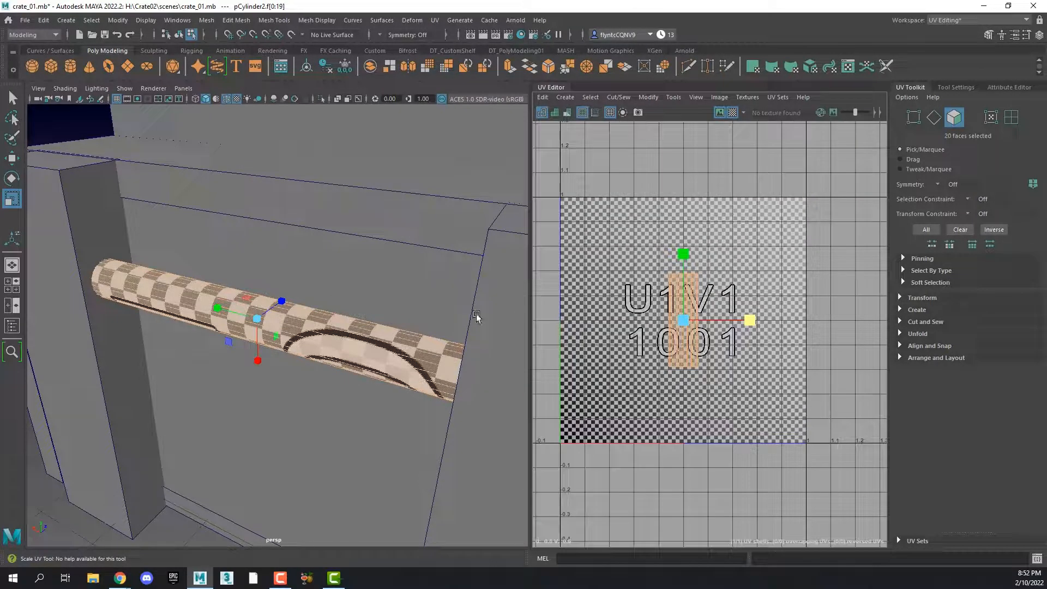
pyautogui.moveTo(686, 322); pyautogui.dragTo(646, 344)
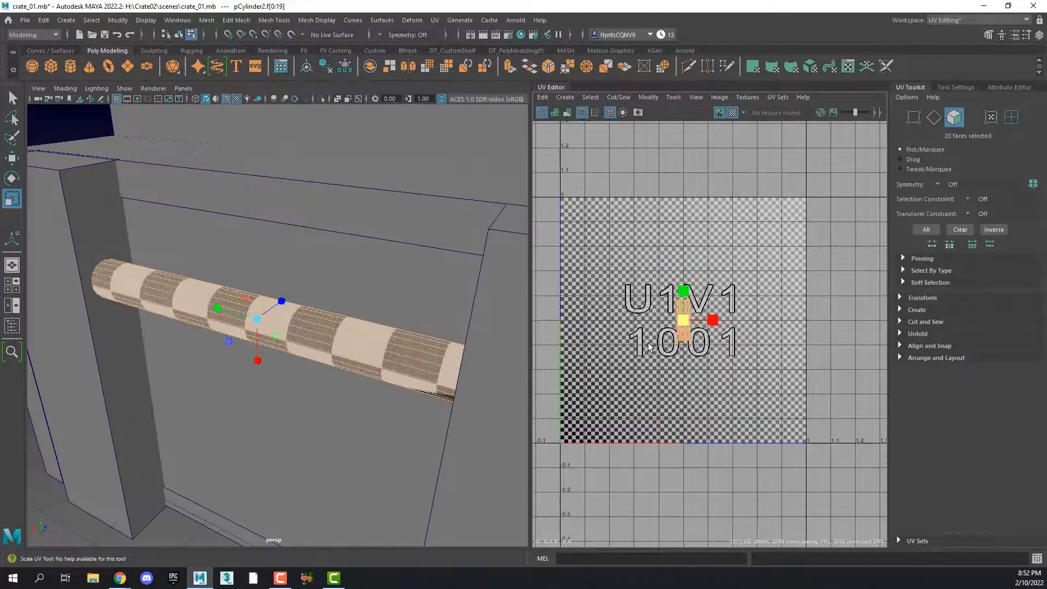
# Step: Move the handle's whole UV shell up into the U1V2 tile, near its lower-left corner
pyautogui.keyDown('alt'); pyautogui.moveTo(646, 323); pyautogui.dragTo(664, 407, button='middle'); pyautogui.keyUp('alt')
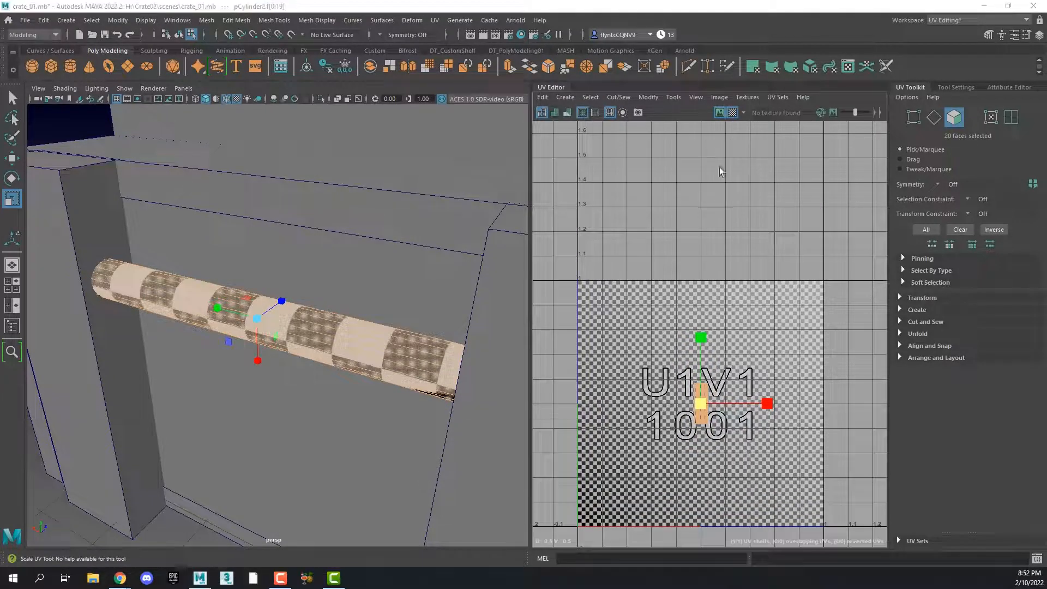
pyautogui.click(12, 158)
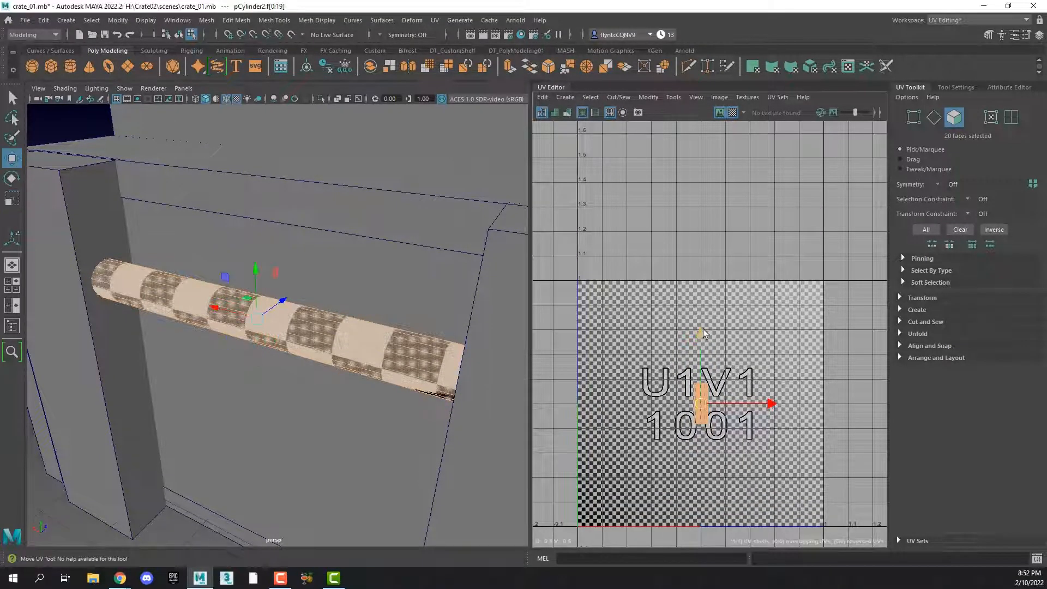
pyautogui.click(701, 396)
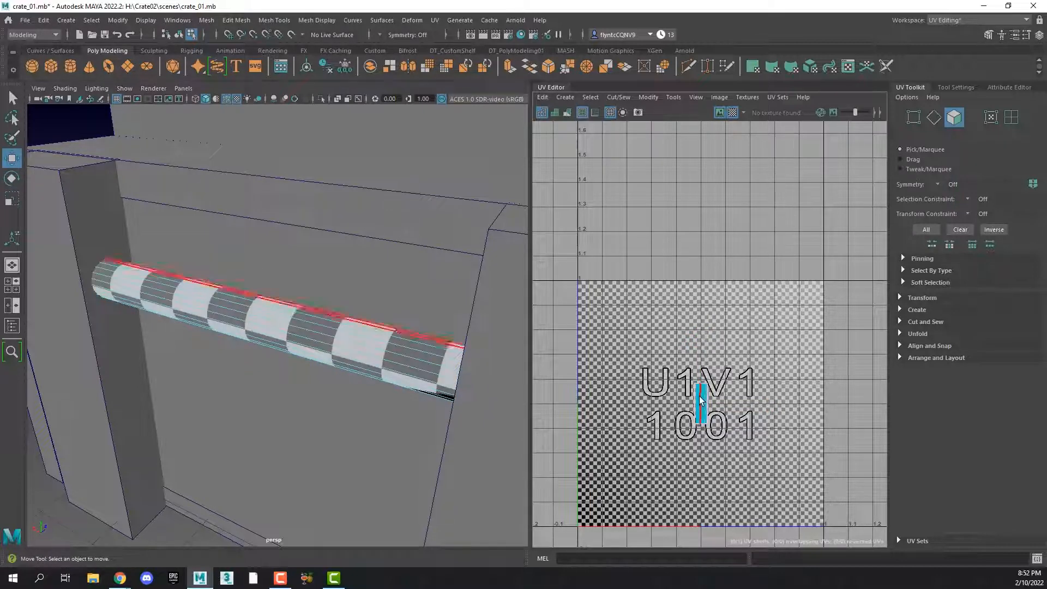
pyautogui.moveTo(670, 371); pyautogui.dragTo(742, 431)
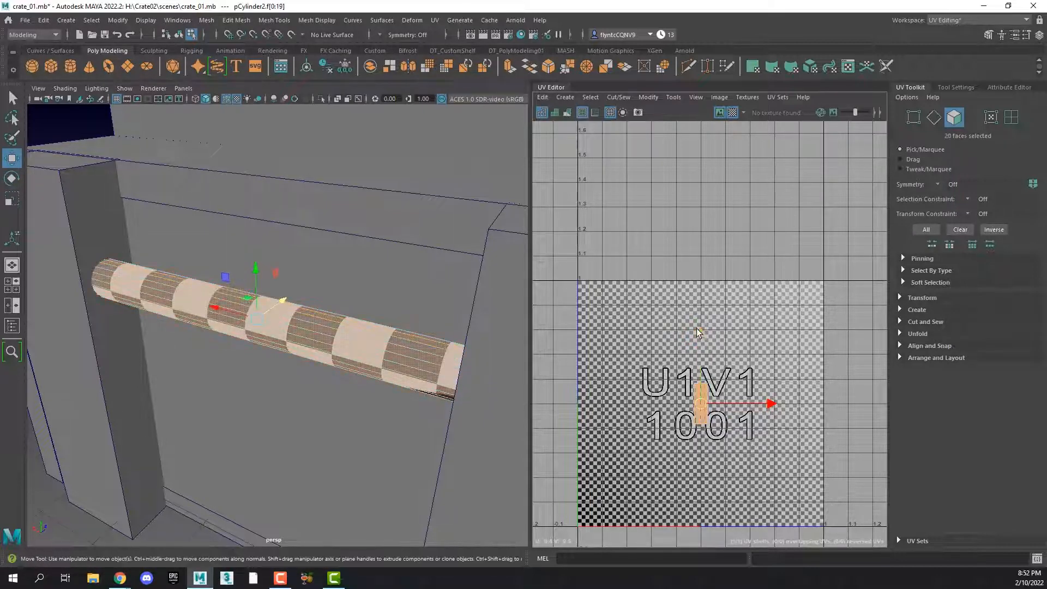
pyautogui.moveTo(698, 332); pyautogui.dragTo(713, 201)
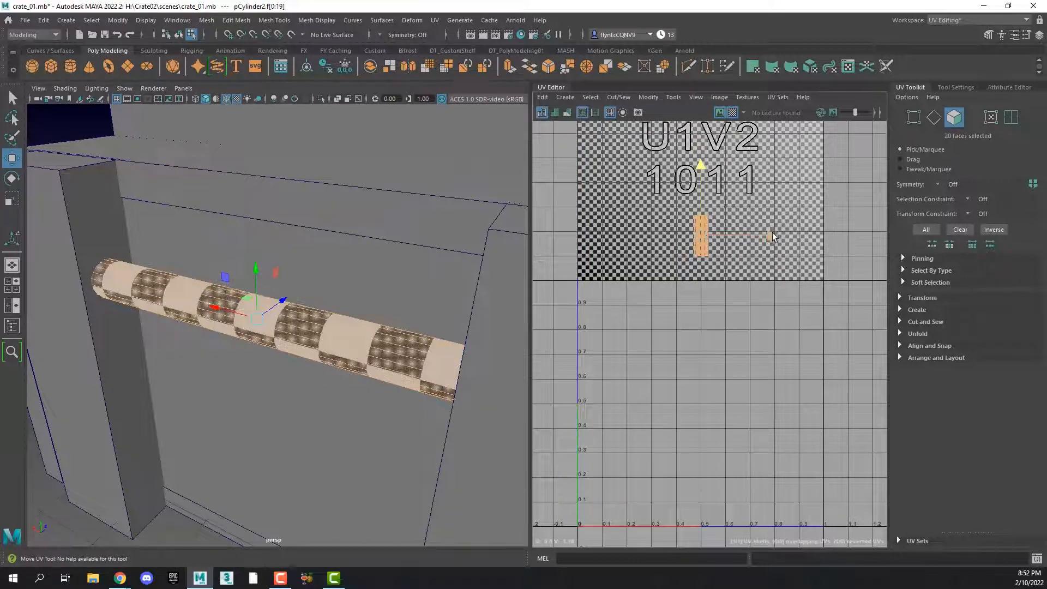
pyautogui.moveTo(770, 236); pyautogui.dragTo(683, 236)
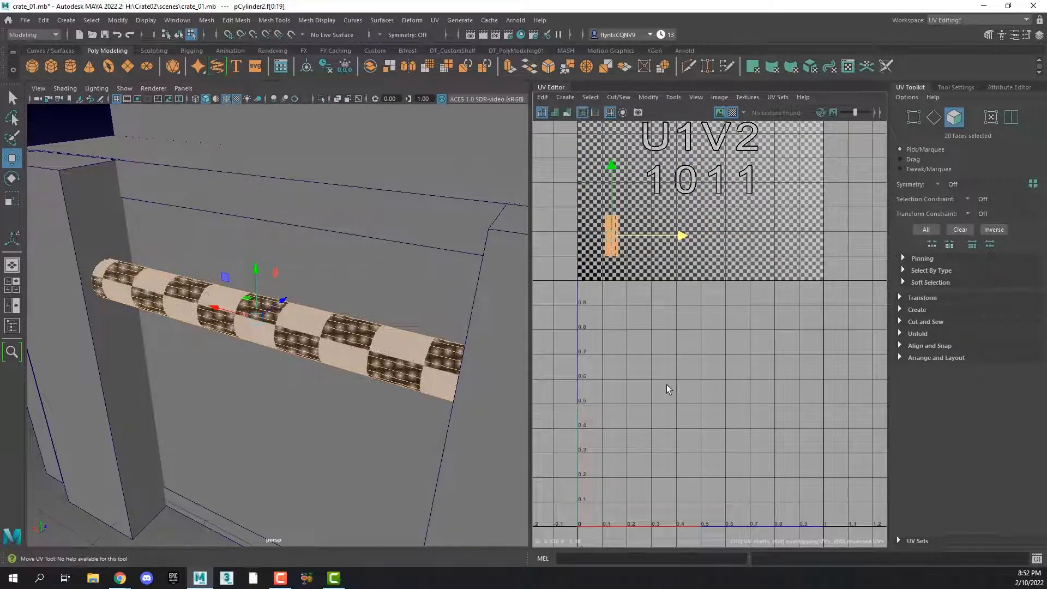
pyautogui.moveTo(691, 391); pyautogui.dragTo(695, 367, button='middle')
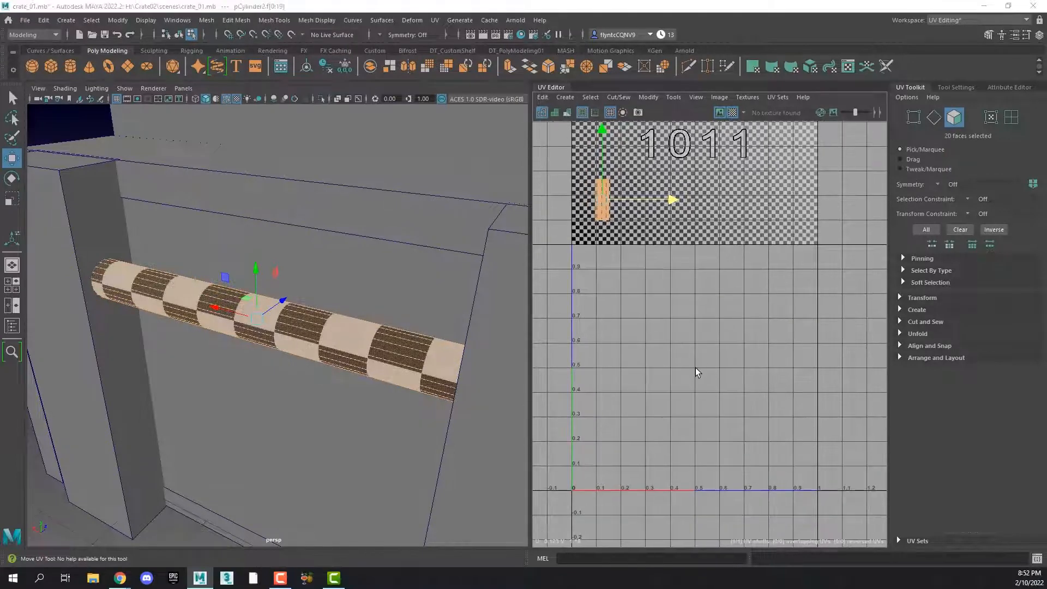
pyautogui.scroll(2, 668, 275)
pyautogui.scroll(-5, 670, 288)
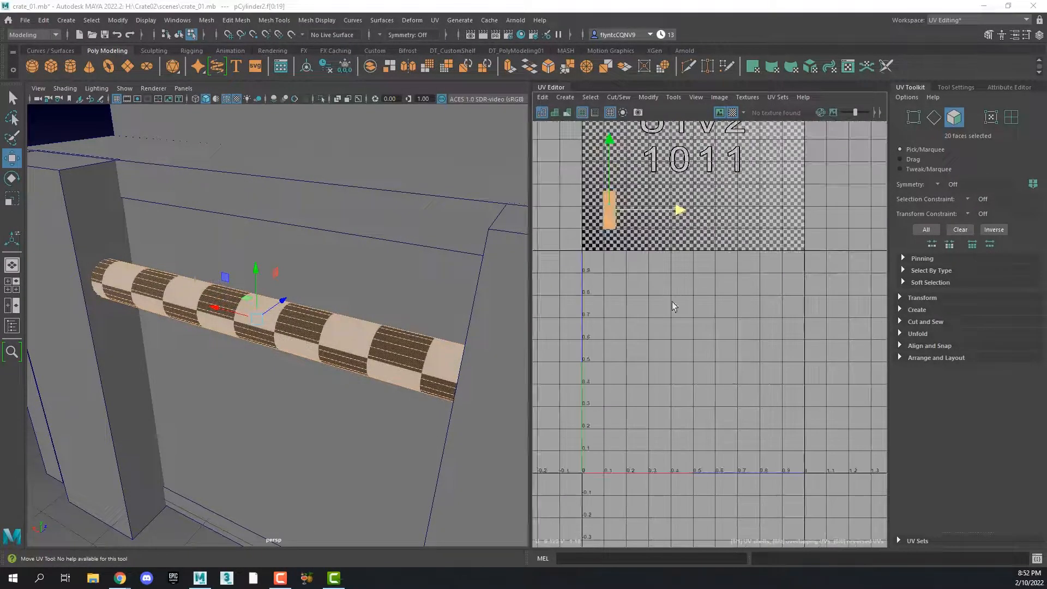
pyautogui.scroll(-4, 669, 322)
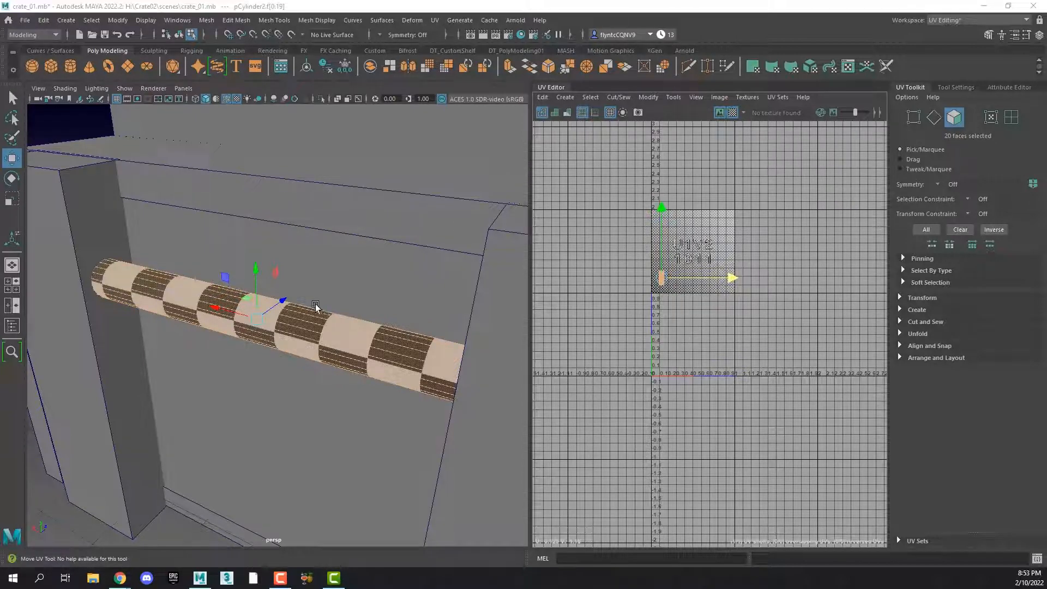
pyautogui.scroll(6, 314, 304)
pyautogui.scroll(-6, 315, 304)
# Step: Select the long outer board on the crate's side and display the checker pattern on it
pyautogui.keyDown('alt'); pyautogui.moveTo(384, 350); pyautogui.dragTo(355, 359); pyautogui.keyUp('alt')
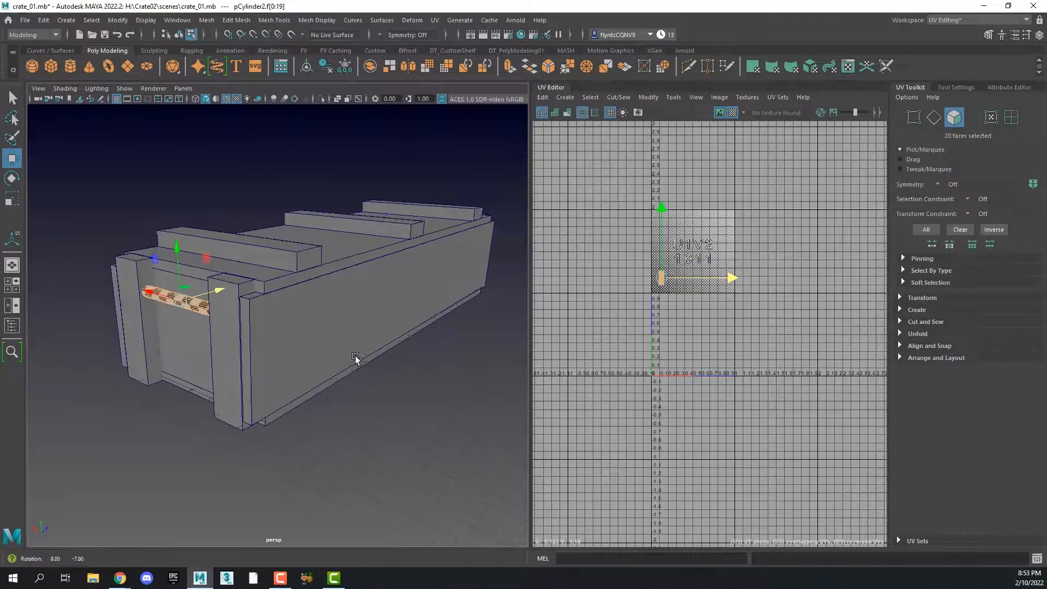
pyautogui.keyDown('alt'); pyautogui.moveTo(474, 241); pyautogui.dragTo(442, 358); pyautogui.keyUp('alt')
pyautogui.click(365, 382)
pyautogui.press('f')
pyautogui.click(367, 351)
pyautogui.keyDown('alt'); pyautogui.moveTo(366, 388); pyautogui.dragTo(438, 355); pyautogui.keyUp('alt')
pyautogui.moveTo(447, 295); pyautogui.dragTo(491, 264, button='right')
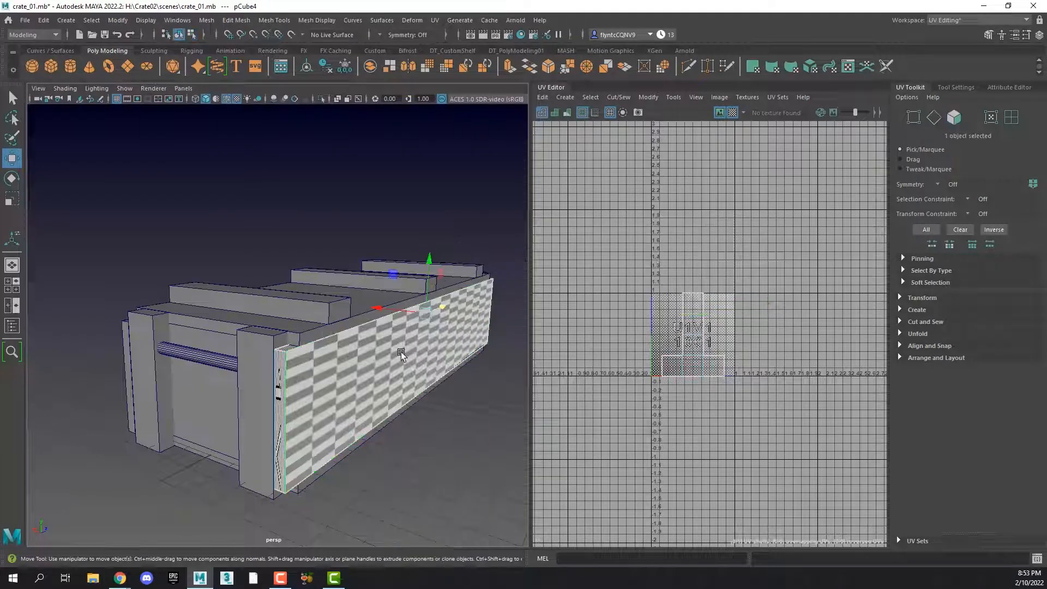
pyautogui.click(416, 412)
pyautogui.click(398, 365)
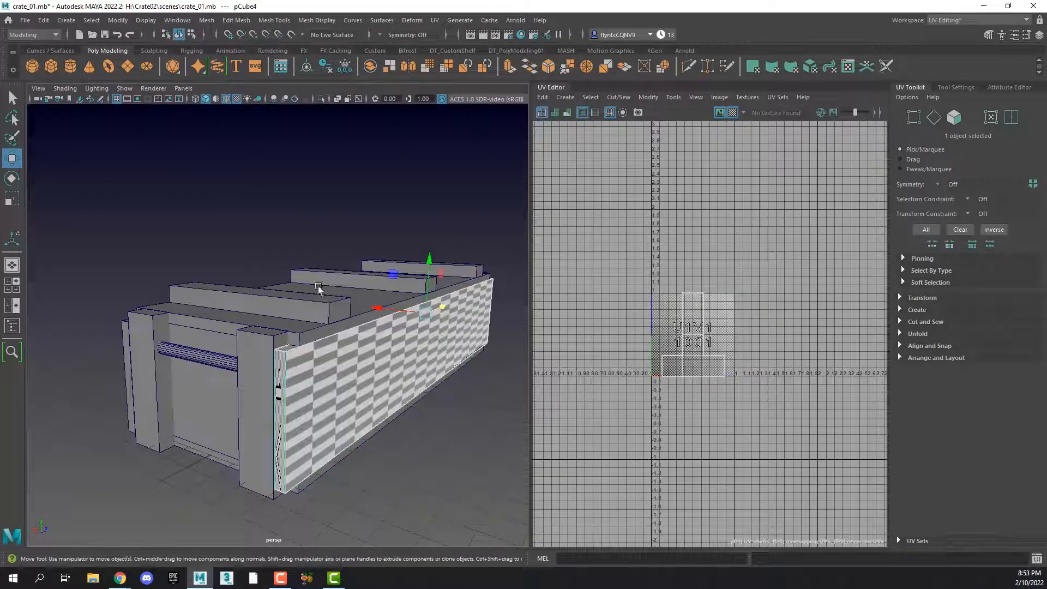
# Step: Hide all unselected objects so that only the long side board remains in the viewport
pyautogui.click(145, 19)
pyautogui.moveTo(175, 87)
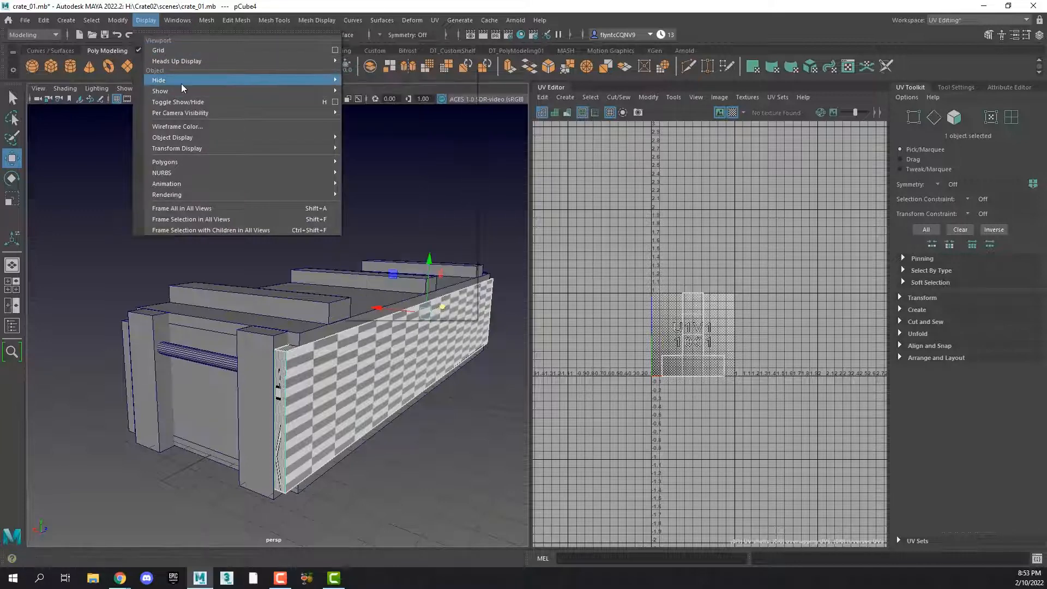
pyautogui.click(405, 91)
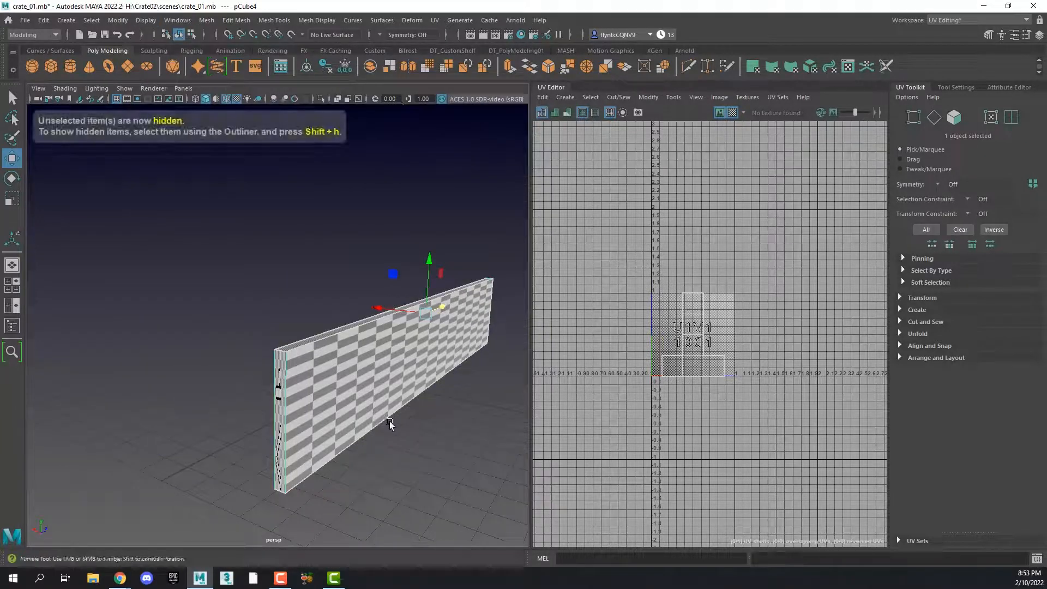
# Step: Select the board's two large faces and apply a planar projection to them
pyautogui.keyDown('alt'); pyautogui.moveTo(389, 421); pyautogui.dragTo(459, 381); pyautogui.keyUp('alt')
pyautogui.moveTo(463, 284); pyautogui.dragTo(494, 262, button='right')
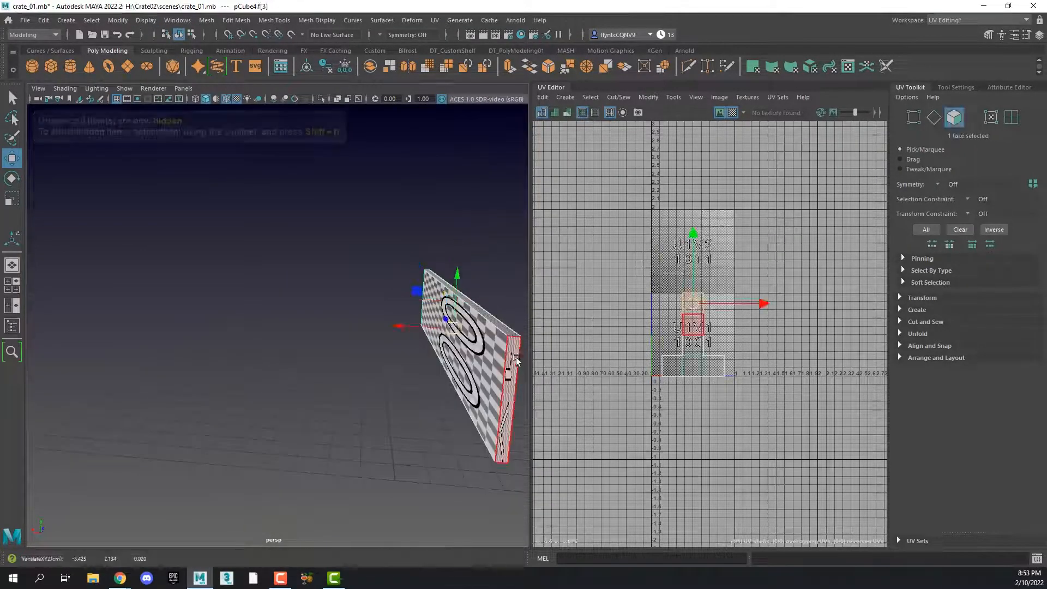
pyautogui.click(492, 354)
pyautogui.keyDown('alt'); pyautogui.moveTo(492, 354); pyautogui.dragTo(436, 343); pyautogui.keyUp('alt')
pyautogui.keyDown('shift'); pyautogui.click(459, 342); pyautogui.keyUp('shift')
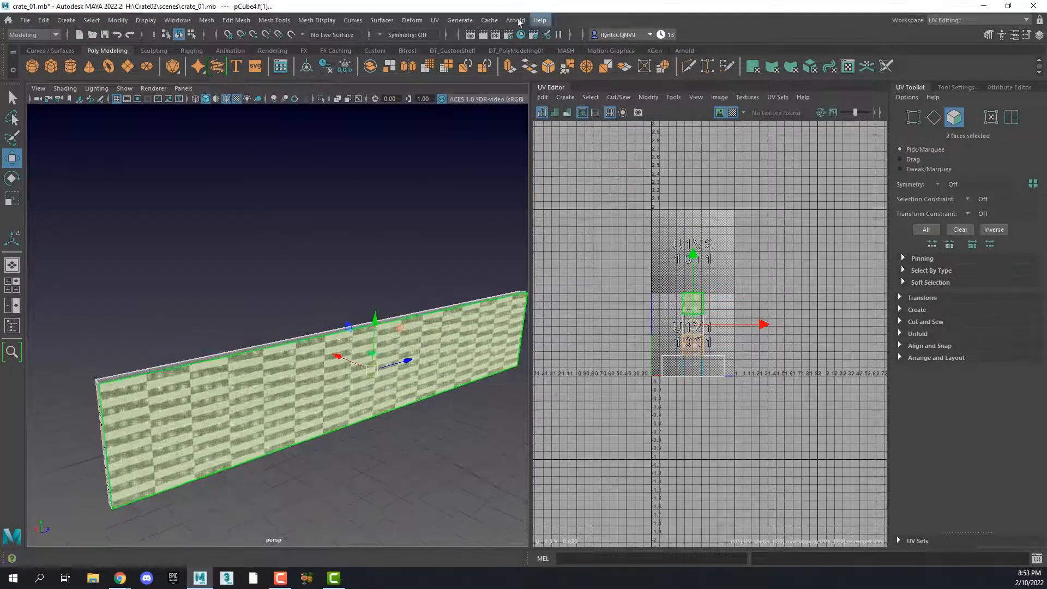
pyautogui.click(435, 20)
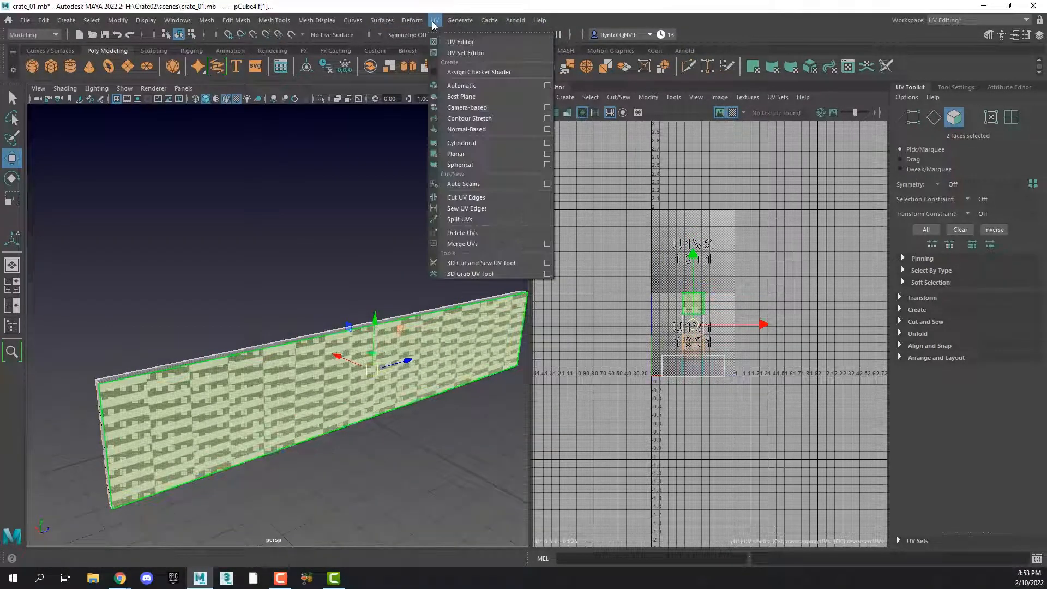
pyautogui.click(547, 155)
pyautogui.click(516, 328)
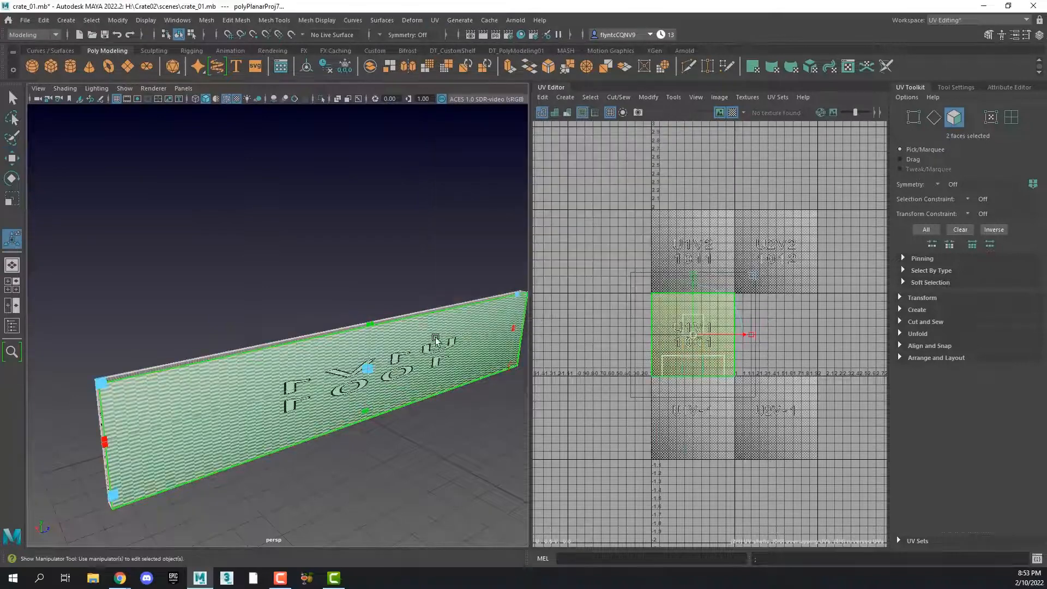
# Step: Scale the large faces' UV shell down to a small horizontal rectangle with even checkers and move it diagonally below the U1V1 tile
pyautogui.scroll(-4, 369, 353)
pyautogui.scroll(6, 369, 353)
pyautogui.keyDown('alt'); pyautogui.moveTo(384, 368); pyautogui.dragTo(295, 268, button='middle'); pyautogui.keyUp('alt')
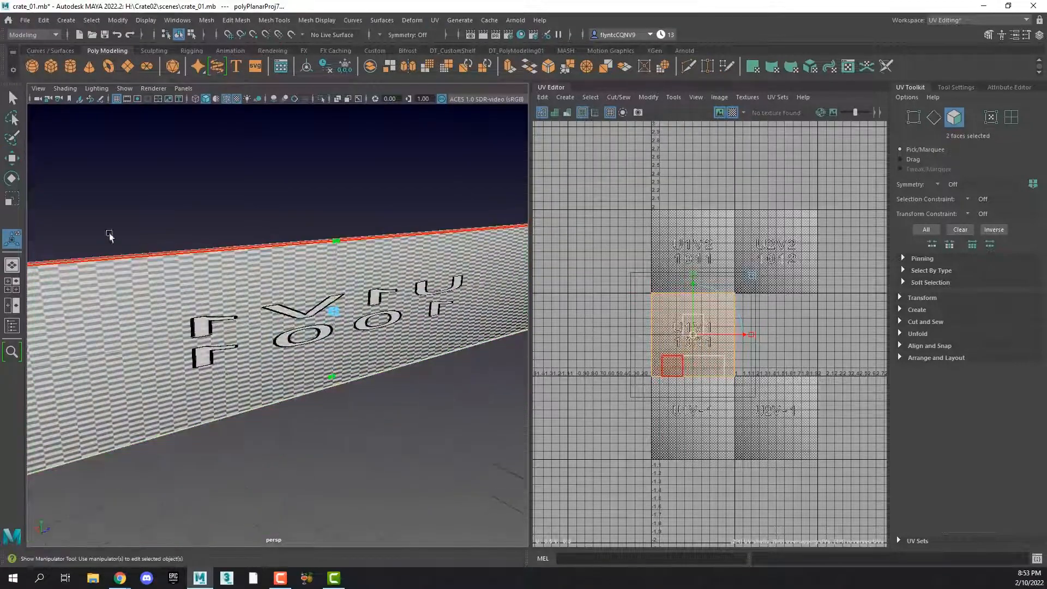
pyautogui.press('r')
pyautogui.moveTo(699, 284); pyautogui.dragTo(708, 332)
pyautogui.moveTo(657, 352); pyautogui.dragTo(648, 393)
pyautogui.click(12, 158)
pyautogui.scroll(3, 241, 293)
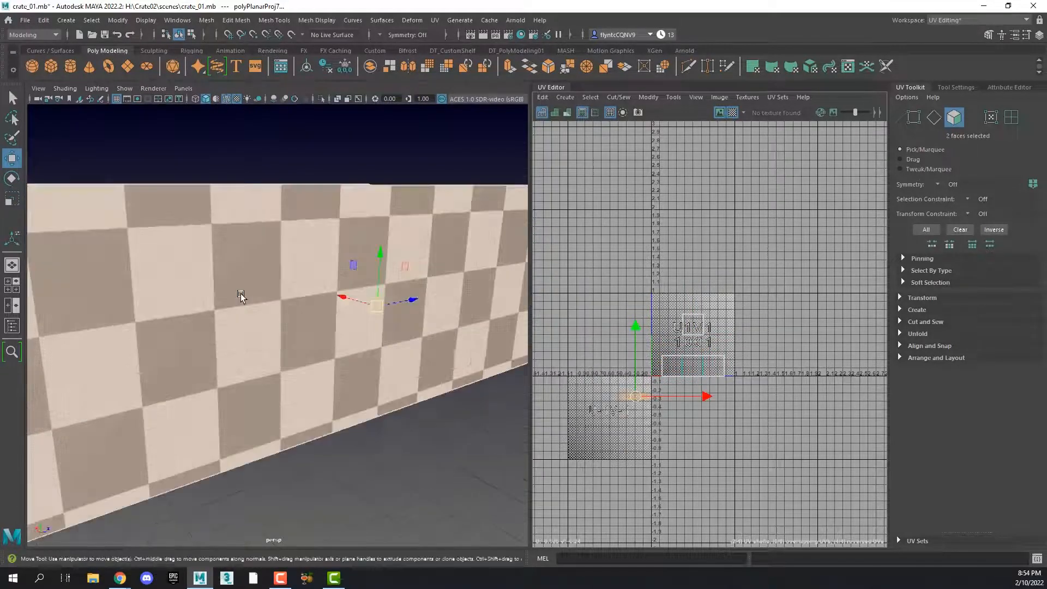
# Step: Select the board's two long, narrow faces along its upper and lower edges
pyautogui.scroll(-5, 241, 293)
pyautogui.keyDown('alt'); pyautogui.moveTo(256, 309); pyautogui.dragTo(310, 349); pyautogui.keyUp('alt')
pyautogui.keyDown('shift'); pyautogui.click(431, 300); pyautogui.keyUp('shift')
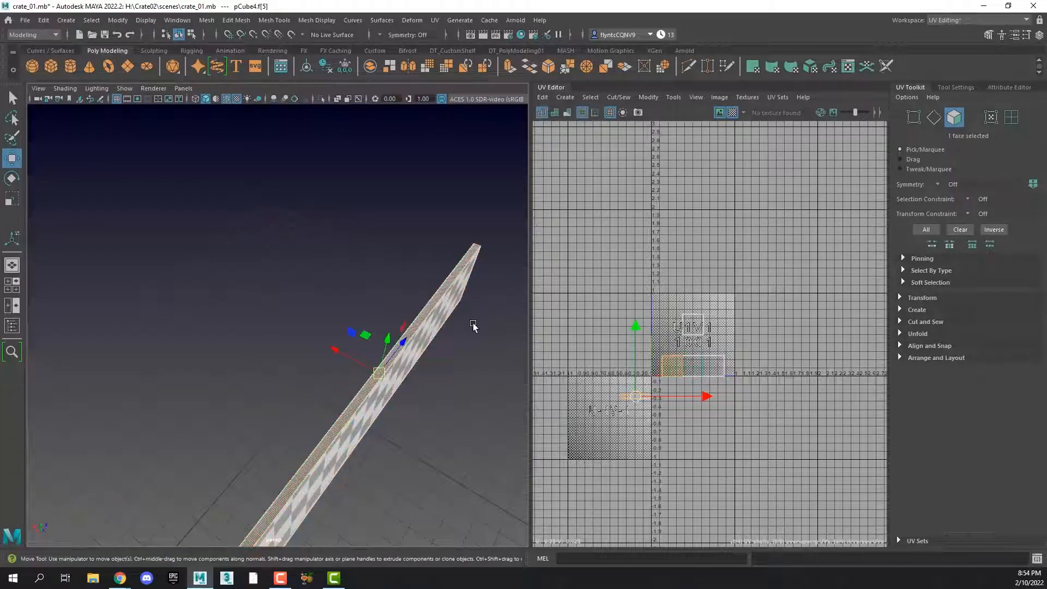
pyautogui.keyDown('alt'); pyautogui.moveTo(472, 323); pyautogui.dragTo(391, 286); pyautogui.keyUp('alt')
pyautogui.keyDown('shift'); pyautogui.click(395, 274); pyautogui.keyUp('shift')
pyautogui.click(396, 304)
pyautogui.keyDown('alt'); pyautogui.moveTo(437, 397); pyautogui.dragTo(422, 296); pyautogui.keyUp('alt')
pyautogui.click(371, 254)
pyautogui.keyDown('shift'); pyautogui.click(392, 295); pyautogui.keyUp('shift')
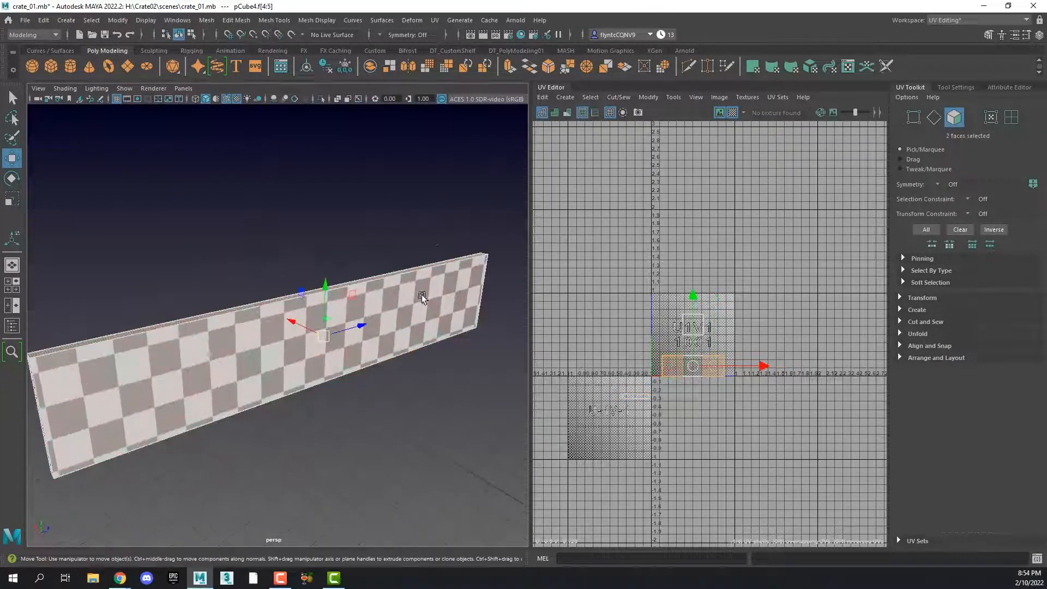
# Step: Apply a planar projection from the Y axis to the two long edge faces
pyautogui.click(434, 20)
pyautogui.click(551, 154)
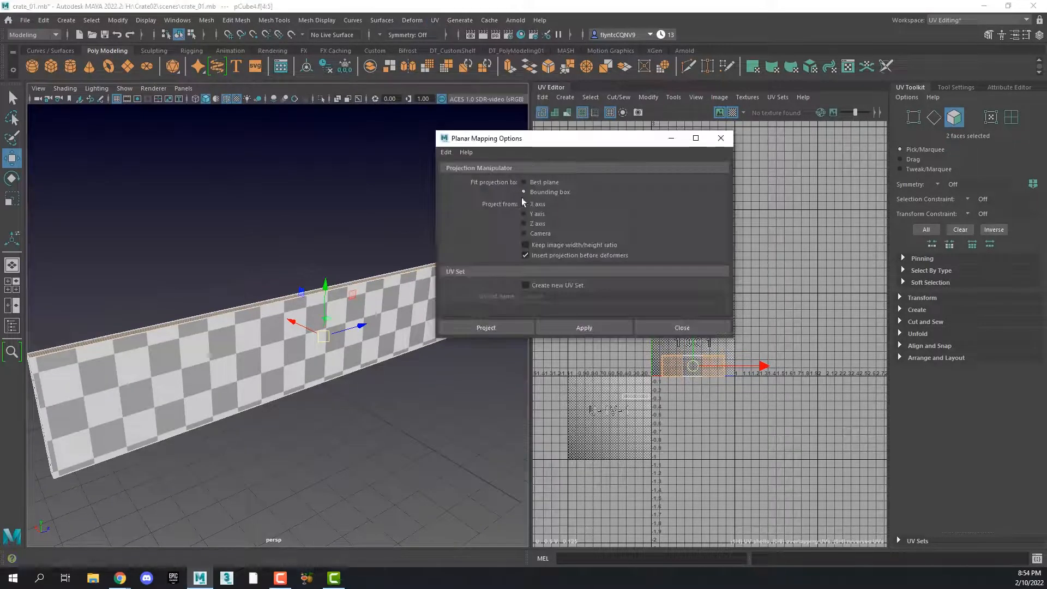
pyautogui.click(524, 214)
pyautogui.click(508, 326)
# Step: Scale the long edge faces' UV shell down to a thin vertical strip with evenly proportioned checkers
pyautogui.keyDown('alt'); pyautogui.moveTo(303, 319); pyautogui.dragTo(384, 473); pyautogui.keyUp('alt')
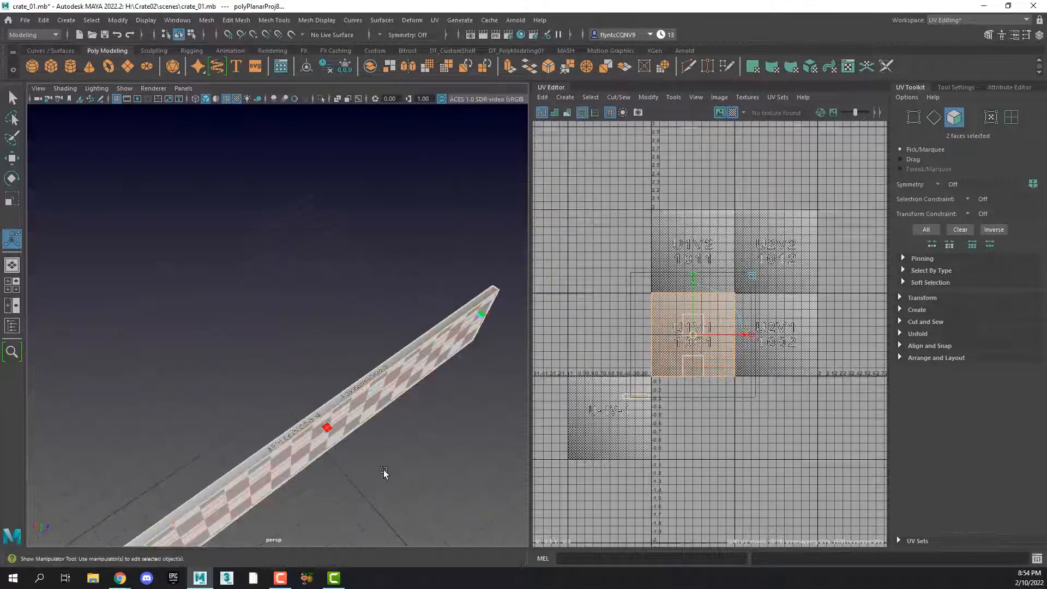
pyautogui.keyDown('alt'); pyautogui.moveTo(384, 472); pyautogui.dragTo(418, 460, button='right'); pyautogui.keyUp('alt')
pyautogui.keyDown('alt'); pyautogui.moveTo(418, 460); pyautogui.dragTo(343, 387, button='middle'); pyautogui.keyUp('alt')
pyautogui.scroll(4, 308, 337)
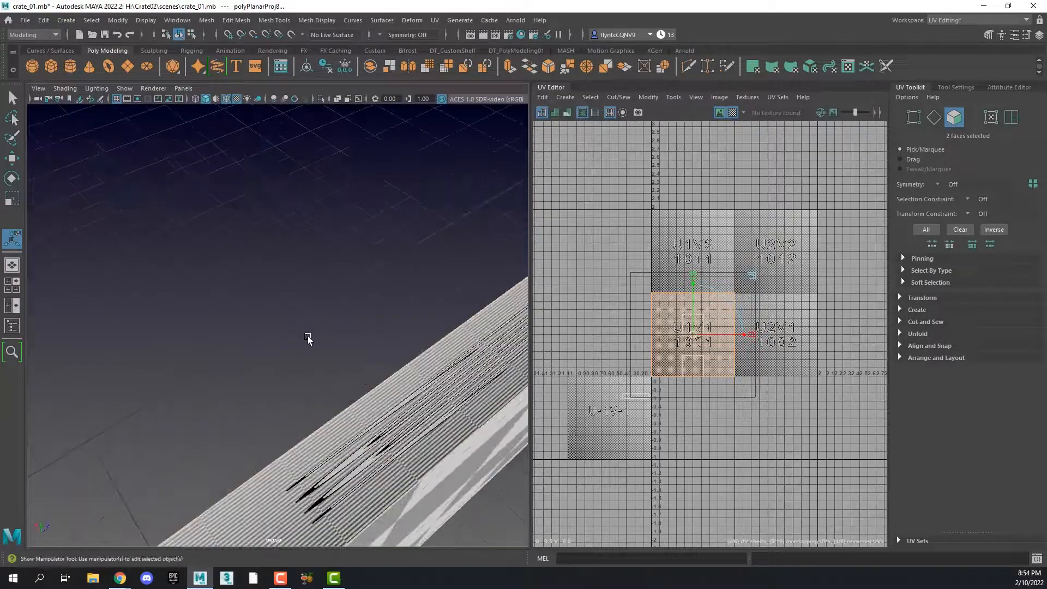
pyautogui.click(12, 198)
pyautogui.moveTo(692, 268); pyautogui.dragTo(693, 289)
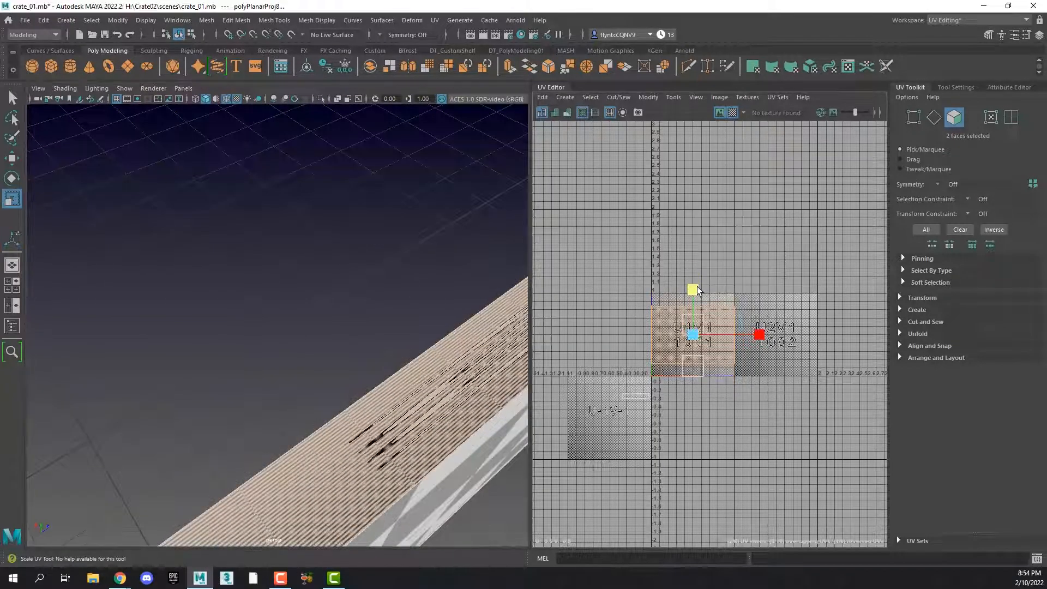
pyautogui.hotkey('ctrl', 'z')
pyautogui.moveTo(759, 337); pyautogui.dragTo(684, 343)
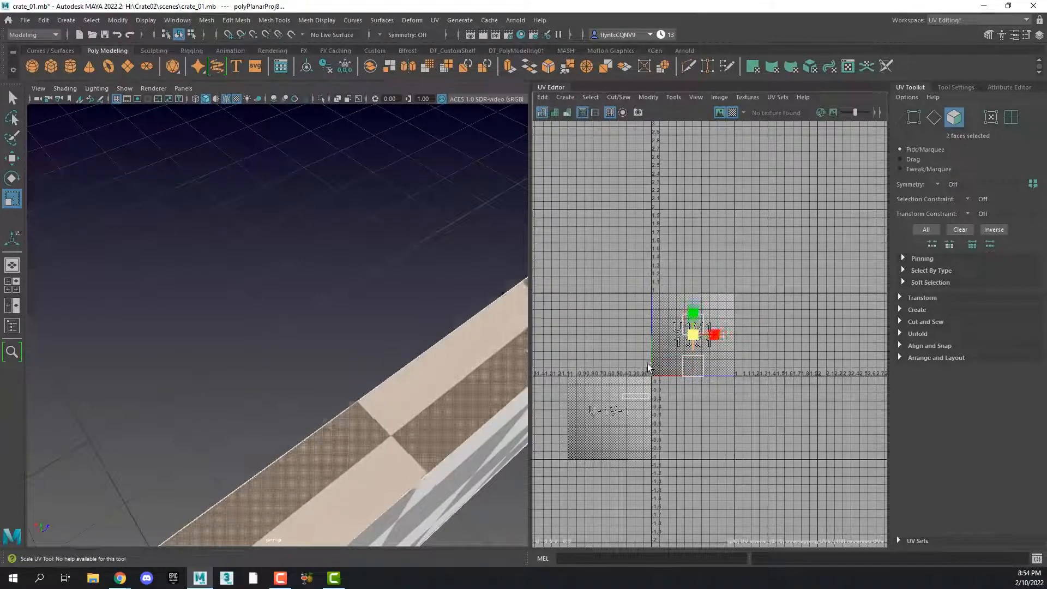
# Step: Move the thin UV strip diagonally out of the U1V1 tile, placing it beneath the large faces' shell
pyautogui.click(12, 159)
pyautogui.hotkey('ctrl', 'z')
pyautogui.hotkey('ctrl', 'z')
pyautogui.hotkey('ctrl', 'z')
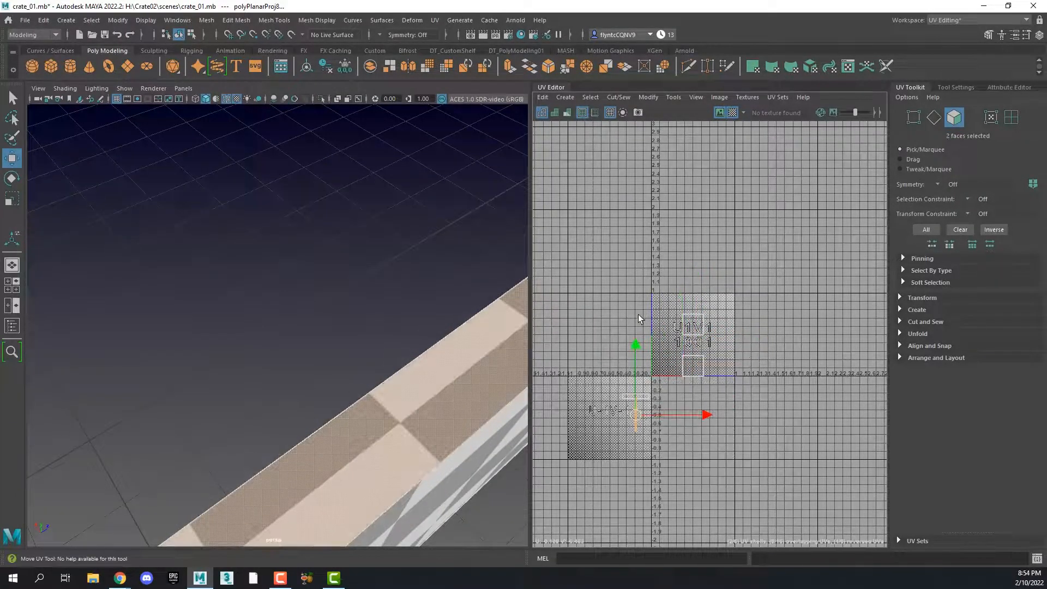
# Step: Select the board's two end faces and apply a planar projection from the Z axis
pyautogui.click(714, 372)
pyautogui.click(435, 20)
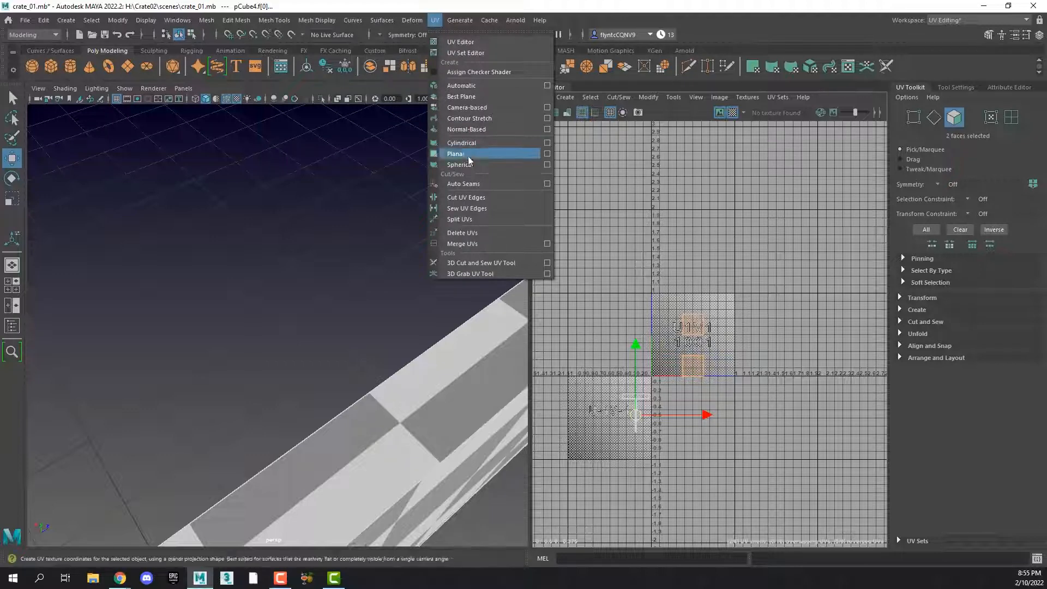
pyautogui.click(546, 155)
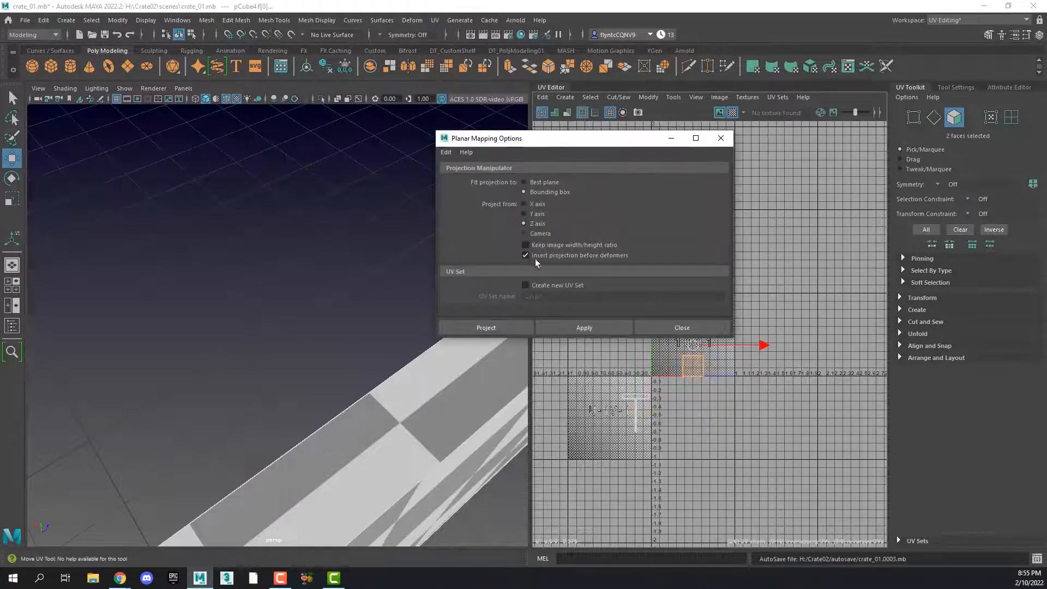
pyautogui.click(510, 326)
# Step: Scale the end faces' UV shell down to a small, narrow strip with even checkers and move it beside the board's other shells
pyautogui.scroll(-6, 466, 433)
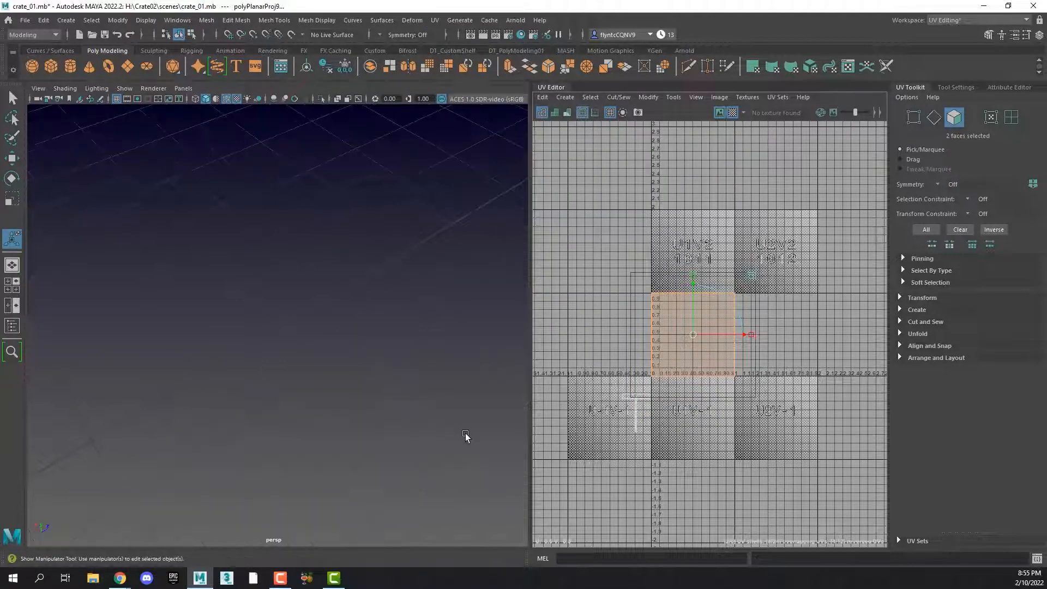
pyautogui.keyDown('alt'); pyautogui.moveTo(354, 436); pyautogui.dragTo(382, 305); pyautogui.keyUp('alt')
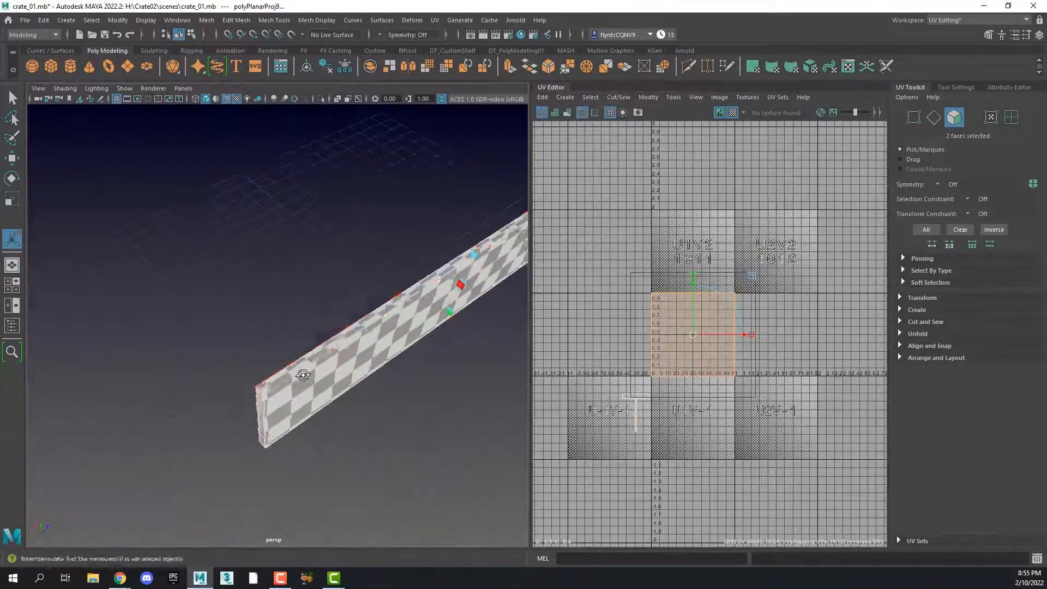
pyautogui.scroll(5, 404, 309)
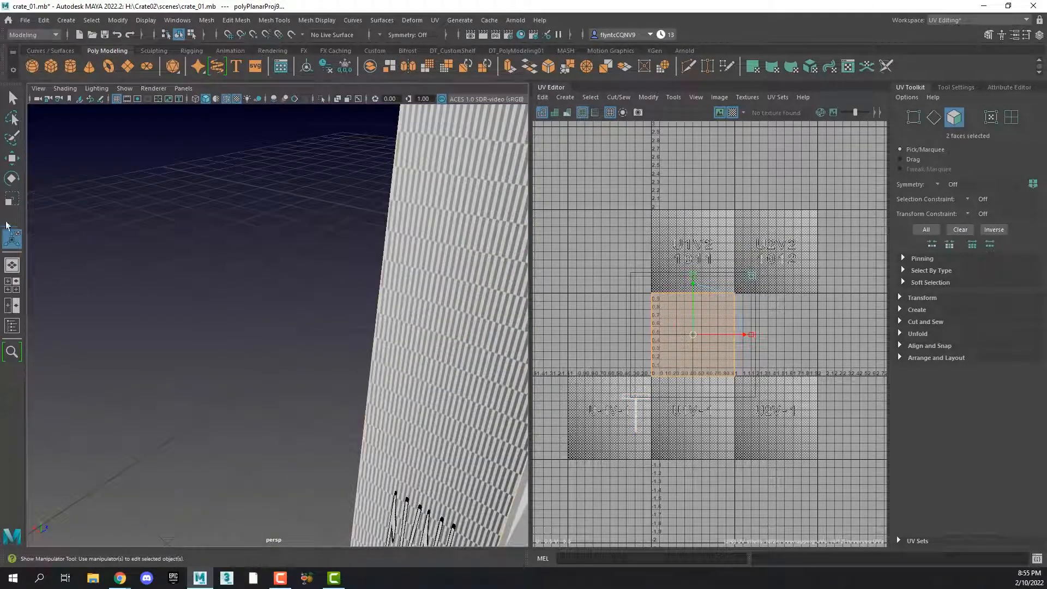
pyautogui.click(12, 198)
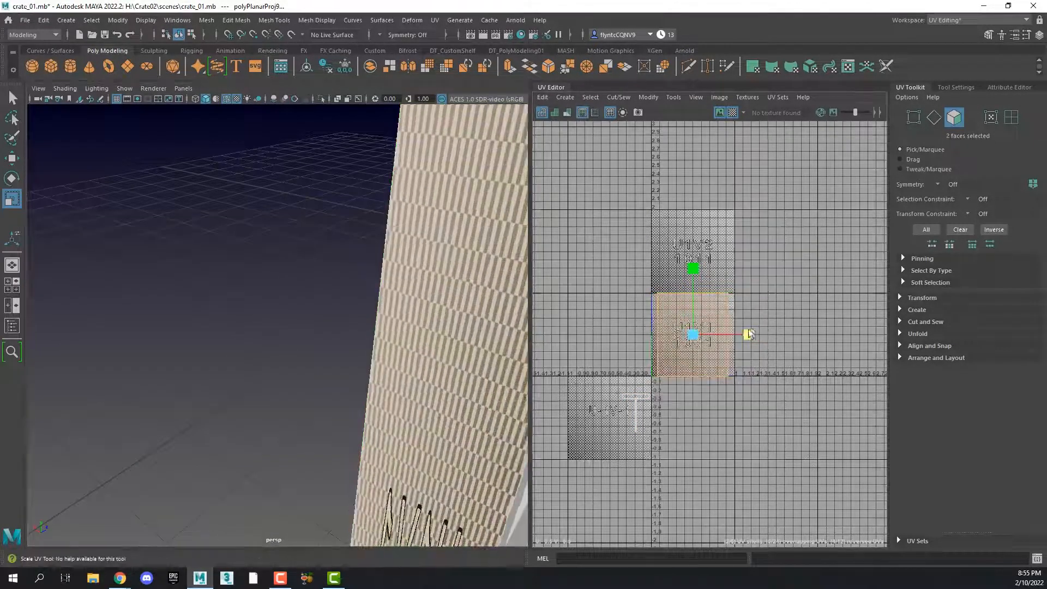
pyautogui.moveTo(749, 334); pyautogui.dragTo(625, 369)
pyautogui.click(12, 157)
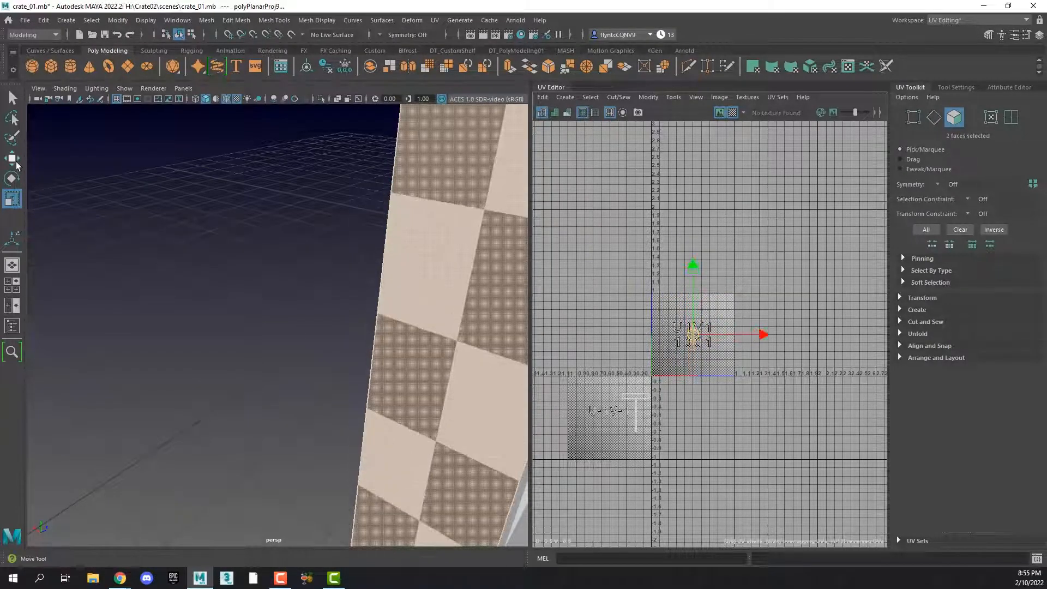
pyautogui.moveTo(695, 335); pyautogui.dragTo(617, 404)
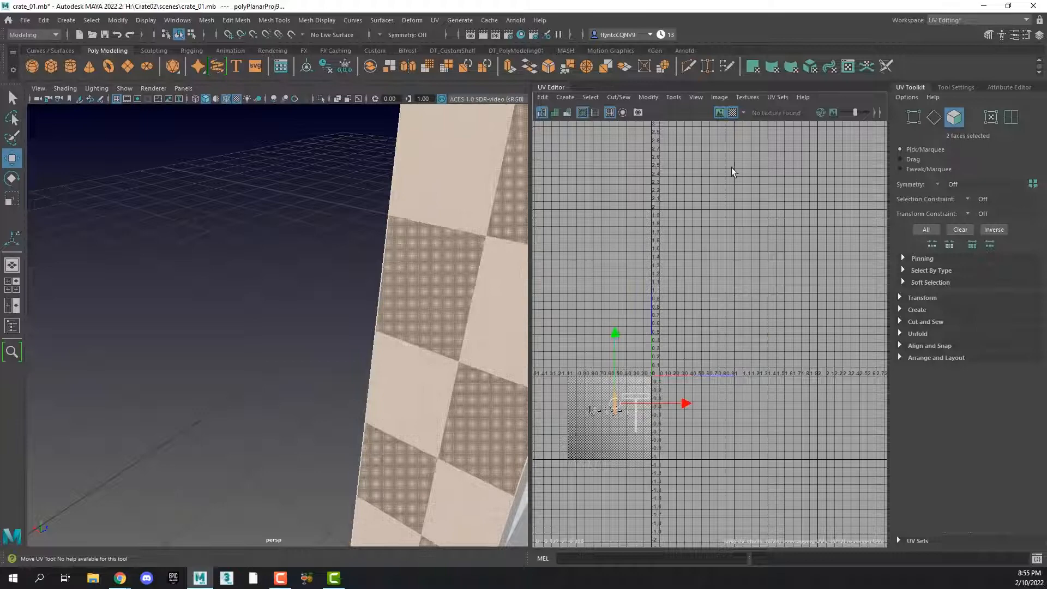
# Step: Turn off the checker pattern and move the end faces' UV shell clear of the large faces' shell
pyautogui.click(732, 113)
pyautogui.scroll(5, 658, 427)
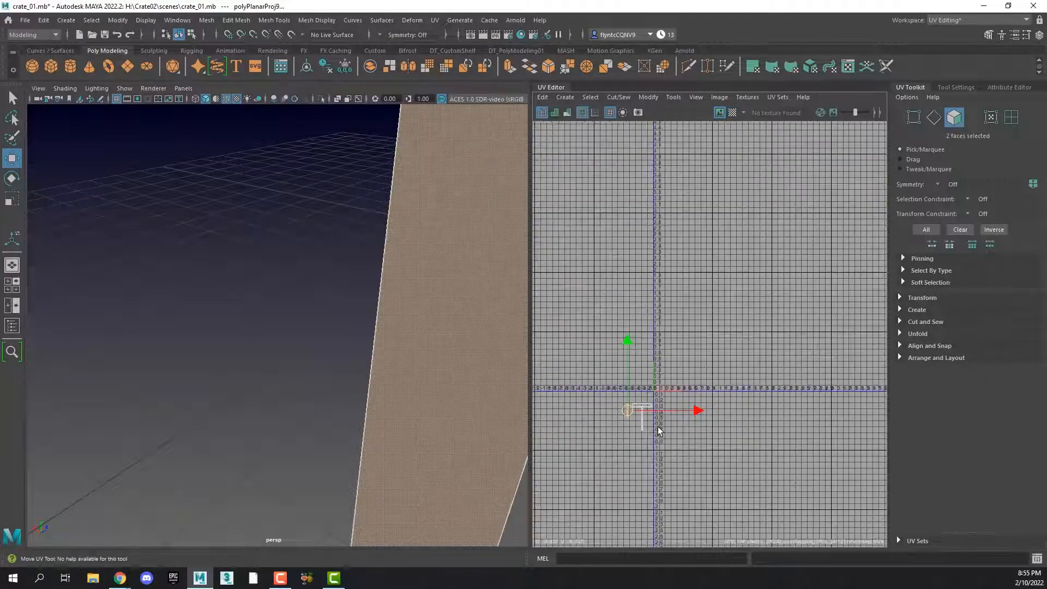
pyautogui.scroll(4, 616, 398)
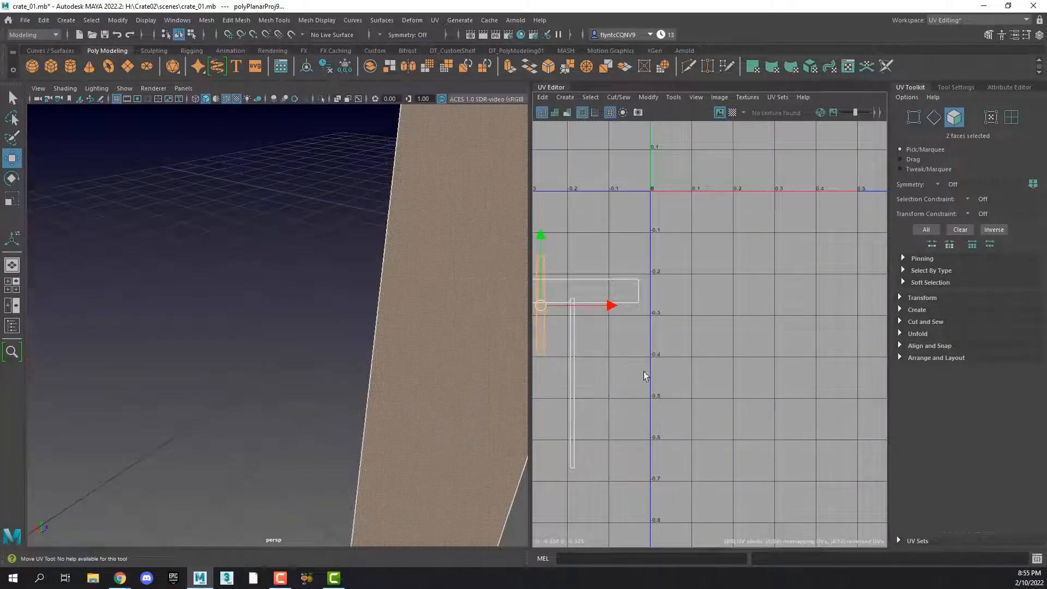
pyautogui.keyDown('alt'); pyautogui.moveTo(626, 373); pyautogui.dragTo(716, 370, button='middle'); pyautogui.keyUp('alt')
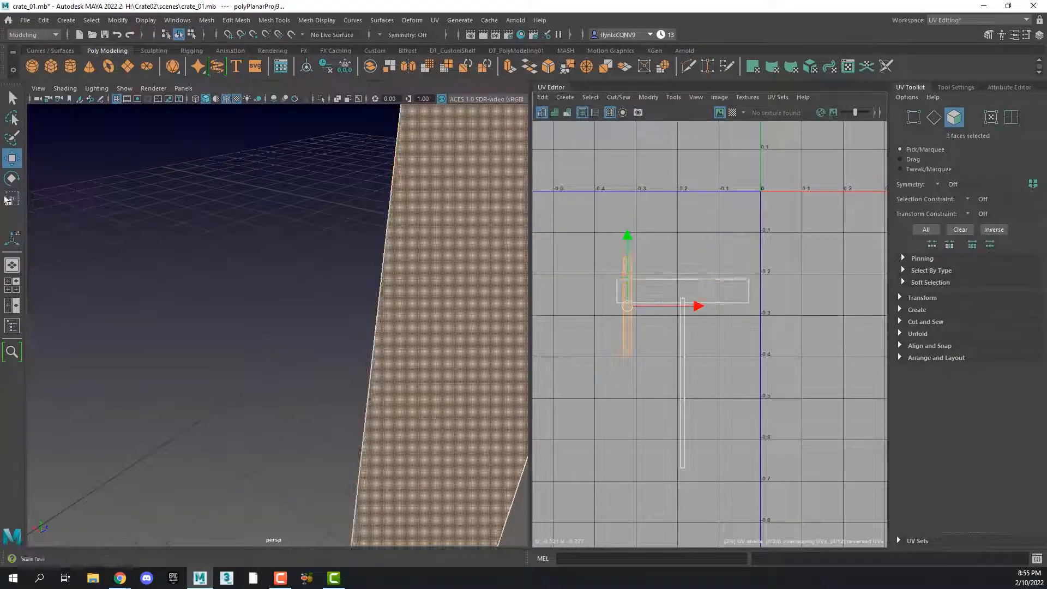
pyautogui.click(12, 178)
pyautogui.press('w')
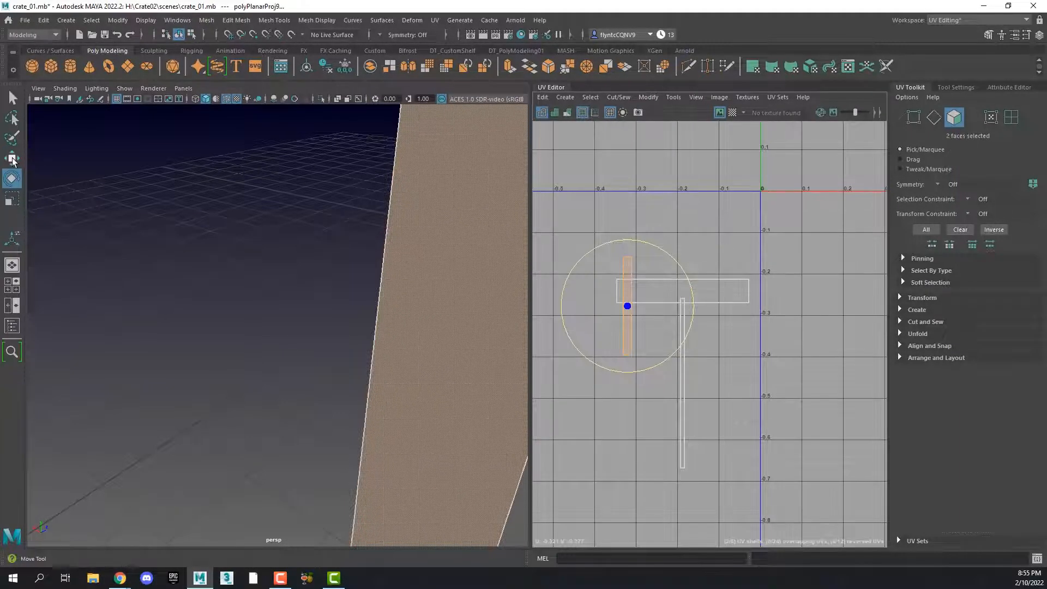
pyautogui.moveTo(622, 307); pyautogui.dragTo(604, 296)
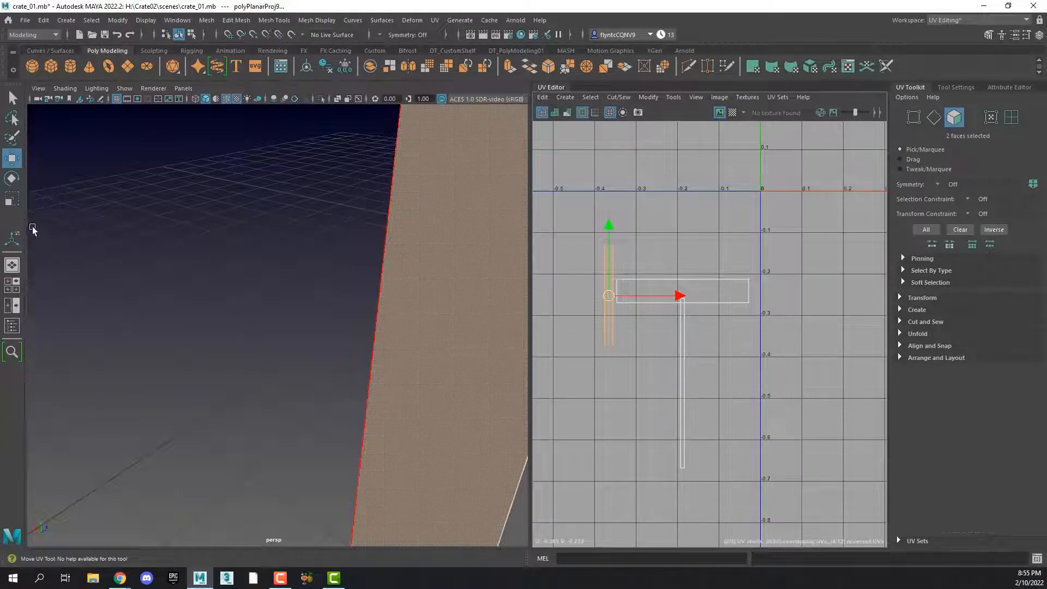
# Step: Scale the end faces' UV shell down uniformly until its height roughly matches the large faces' shell
pyautogui.click(13, 199)
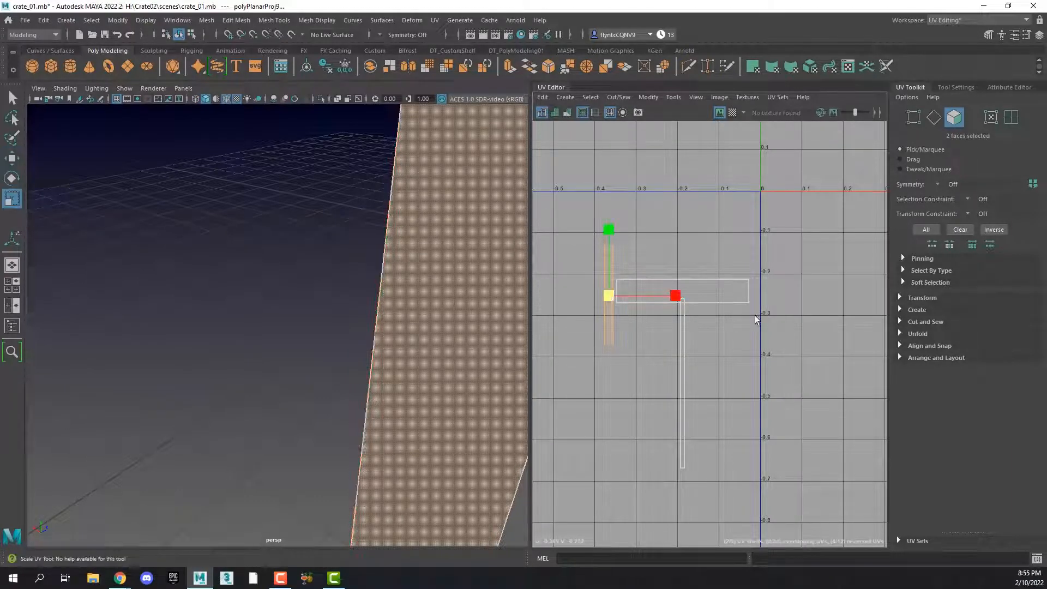
pyautogui.moveTo(610, 297); pyautogui.dragTo(572, 324)
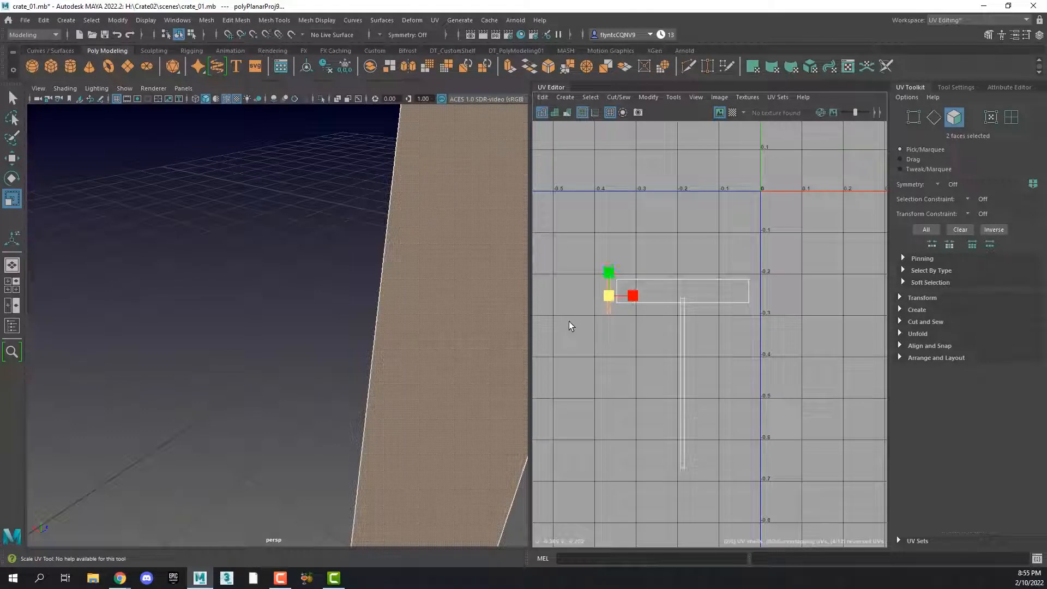
# Step: Select the long, thin edge faces' UV strip, rotate it to lie horizontally and move it up just beneath the large faces' shell
pyautogui.click(683, 327)
pyautogui.keyDown('shift'); pyautogui.click(680, 328); pyautogui.keyUp('shift')
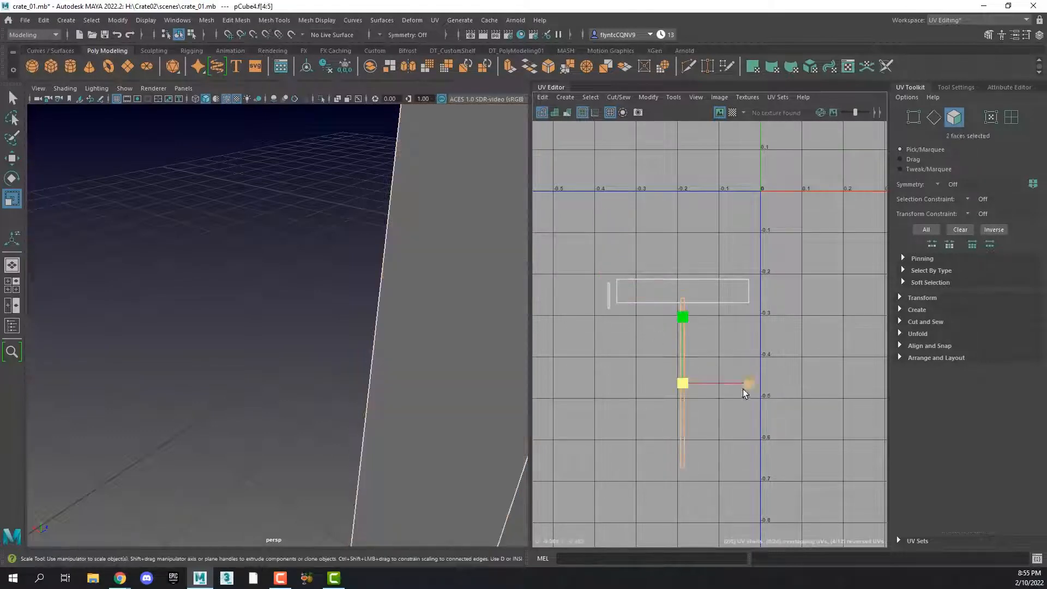
pyautogui.press('e')
pyautogui.moveTo(725, 332); pyautogui.dragTo(610, 326)
pyautogui.click(12, 162)
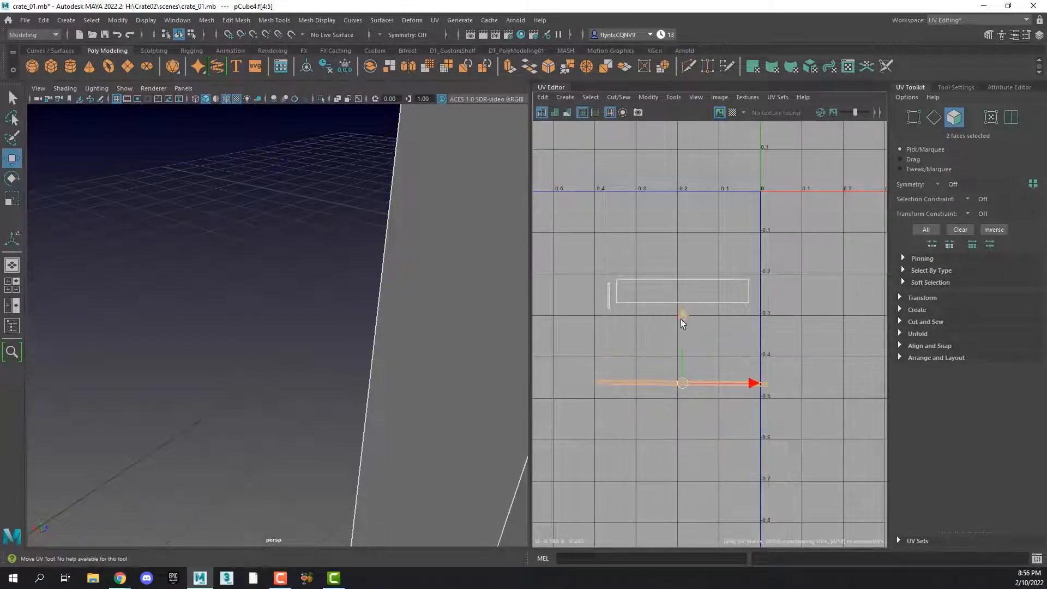
pyautogui.moveTo(688, 311); pyautogui.dragTo(690, 251)
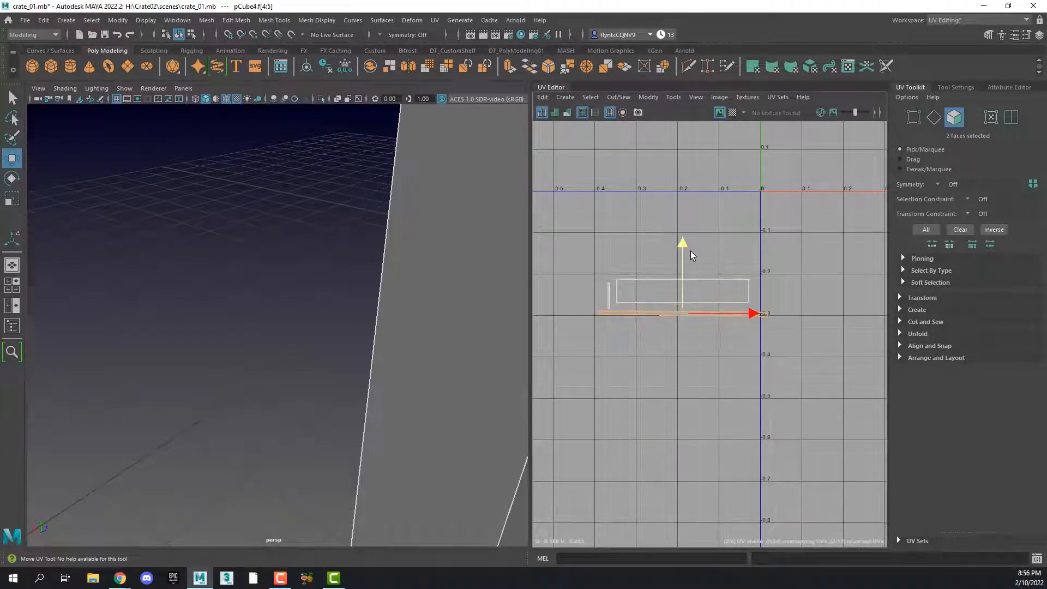
# Step: Scale the horizontal UV strip down uniformly to match the width of the large faces' shell
pyautogui.click(12, 199)
pyautogui.moveTo(685, 317); pyautogui.dragTo(672, 316)
pyautogui.click(607, 303)
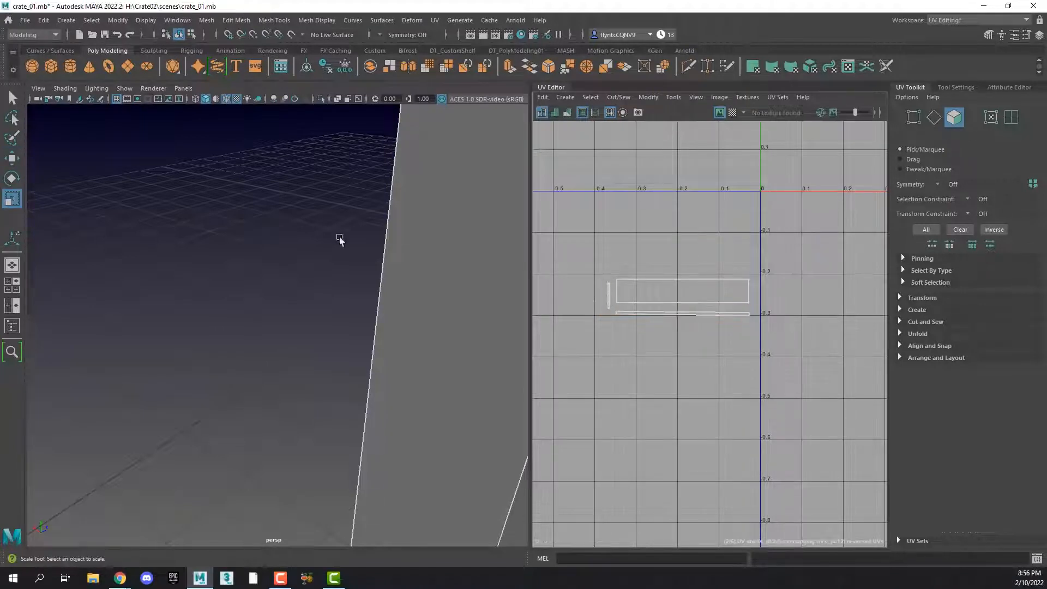
# Step: Select the end faces' small UV shell, align it vertically with the large faces' shell, and clear the selection
pyautogui.click(12, 158)
pyautogui.click(613, 294)
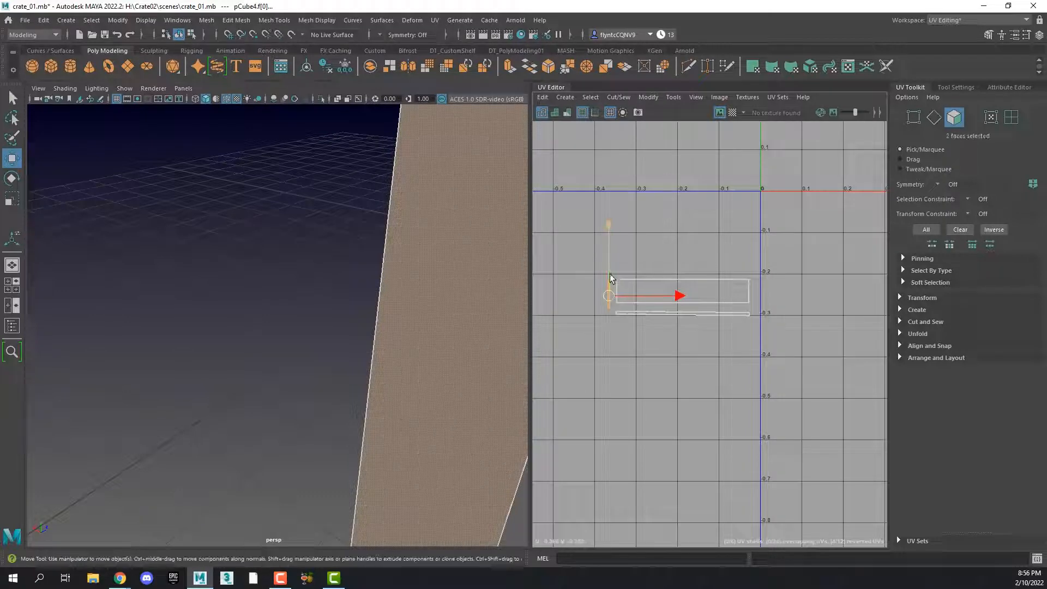
pyautogui.click(698, 362)
# Step: Switch the board from face selection back to object mode and show all hidden parts of the crate
pyautogui.scroll(-1, 700, 331)
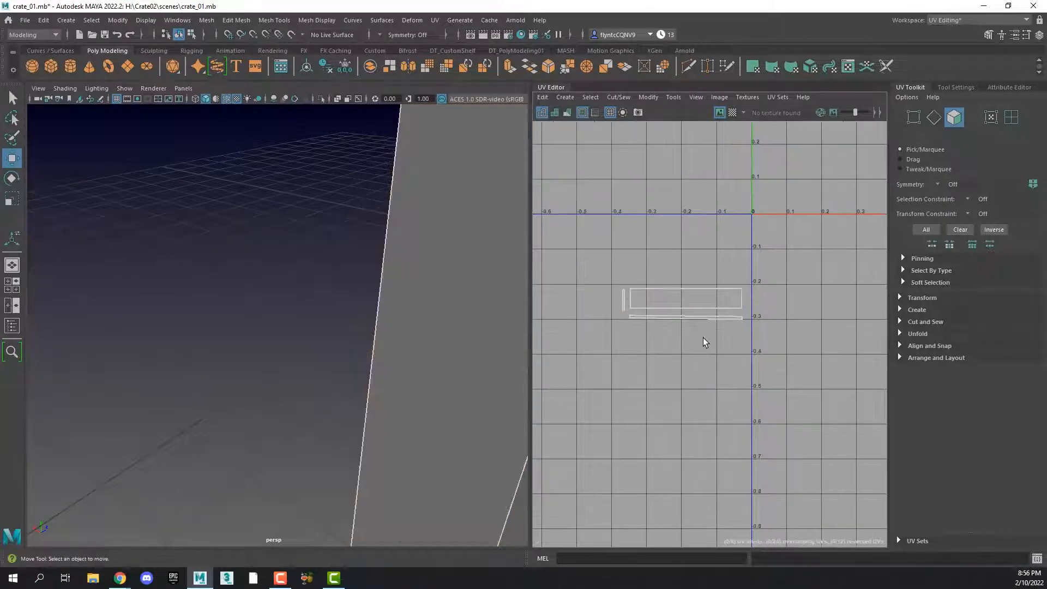
pyautogui.scroll(-1, 702, 339)
pyautogui.scroll(-4, 436, 349)
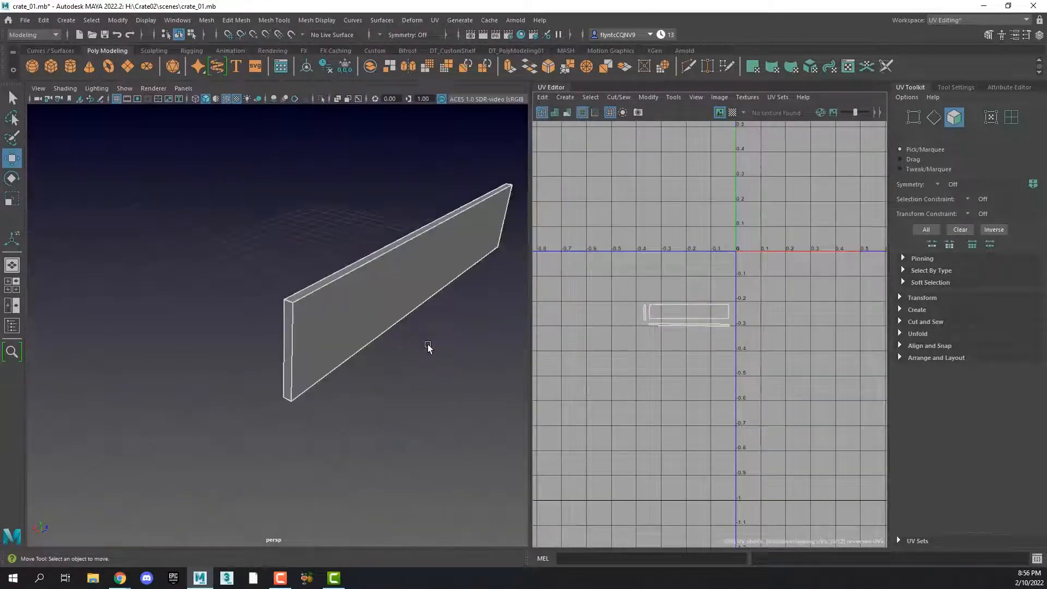
pyautogui.keyDown('alt'); pyautogui.moveTo(428, 345); pyautogui.dragTo(360, 341); pyautogui.keyUp('alt')
pyautogui.moveTo(370, 278); pyautogui.dragTo(428, 264, button='right')
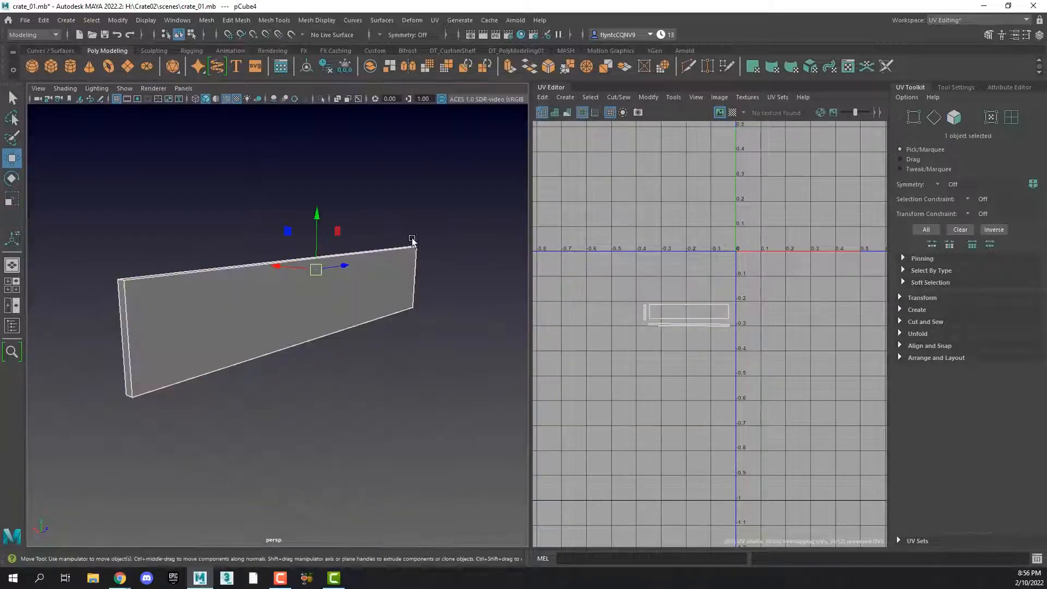
pyautogui.click(145, 19)
pyautogui.moveTo(175, 91)
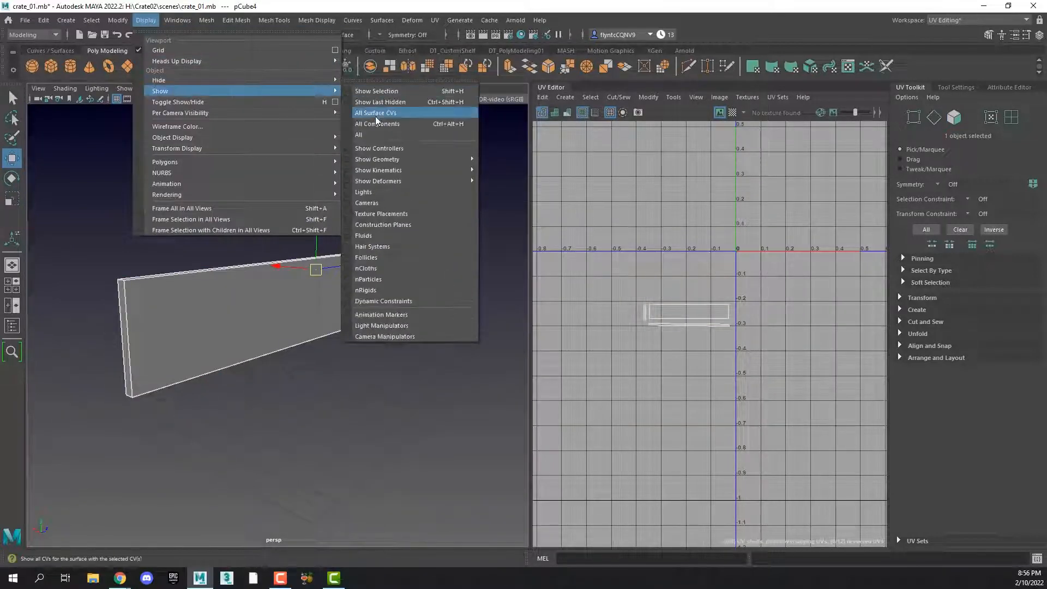
pyautogui.click(381, 134)
pyautogui.keyDown('alt'); pyautogui.moveTo(357, 229); pyautogui.dragTo(344, 247); pyautogui.keyUp('alt')
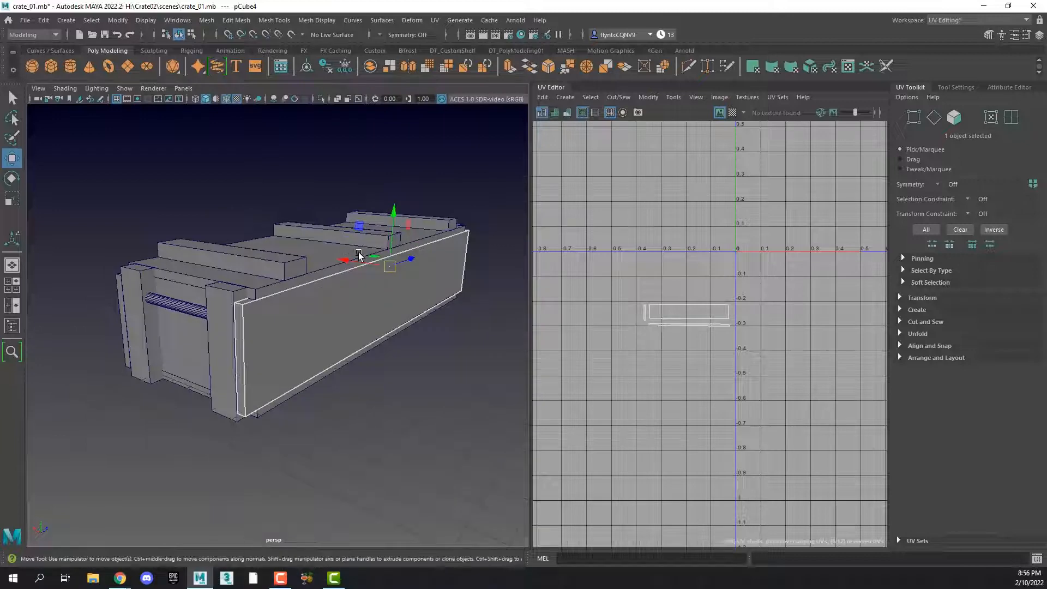